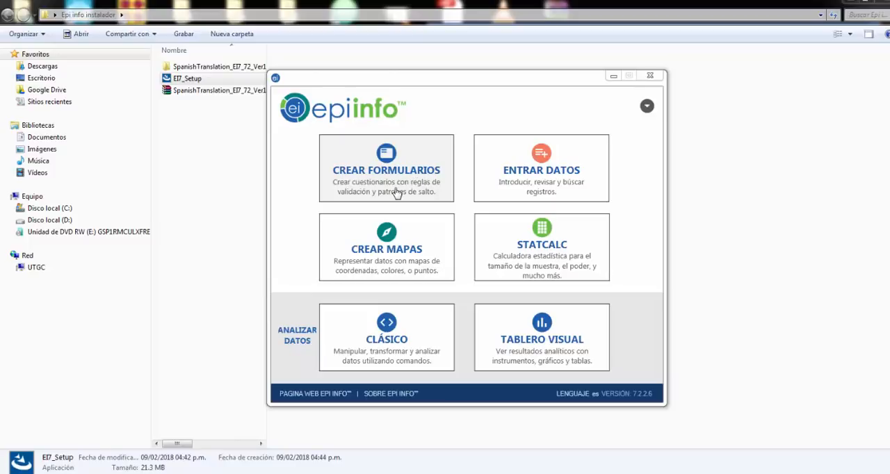
# - Open the form designer and start a new project named Datos
pyautogui.click(397, 176)
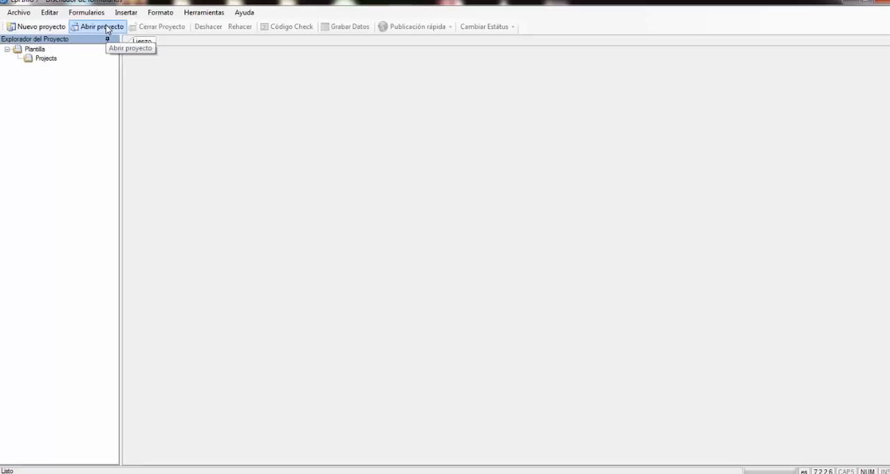
pyautogui.click(32, 28)
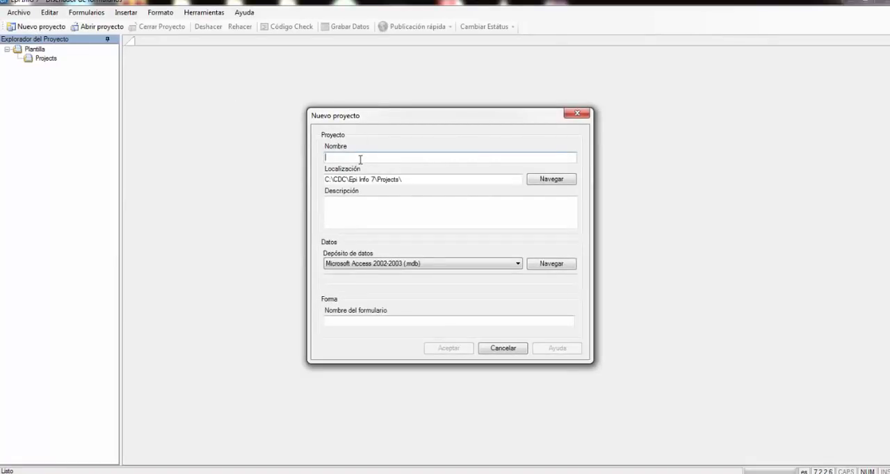
pyautogui.write('Datos')
# - Name the project's form DatosPersonales, keep the Microsoft Access 2002-2003 data repository, and create the project
pyautogui.click(356, 320)
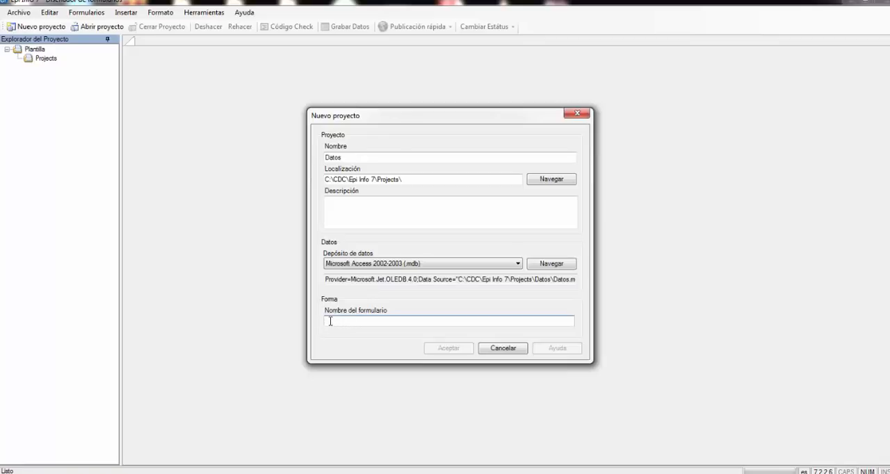
pyautogui.write('Dat')
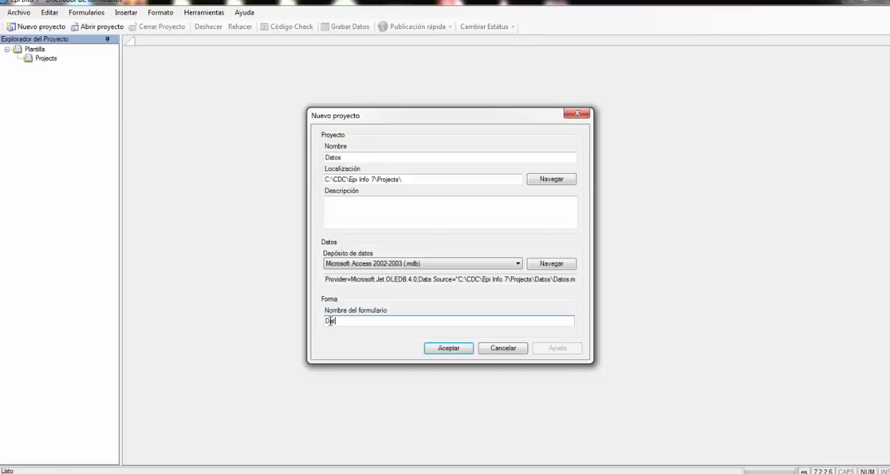
pyautogui.write('osPersonales')
pyautogui.click(365, 213)
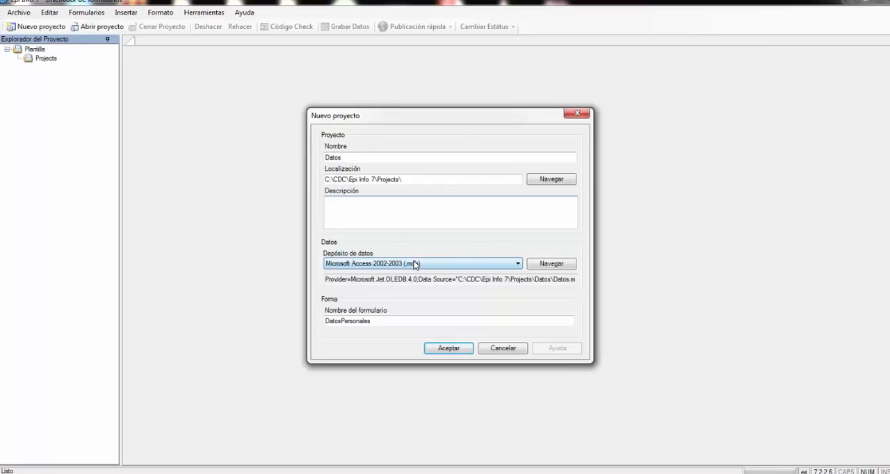
pyautogui.click(452, 350)
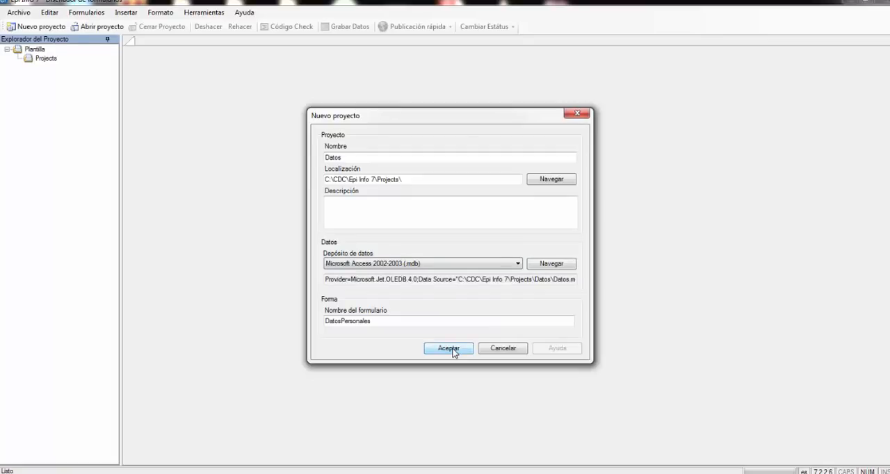
pyautogui.click(452, 350)
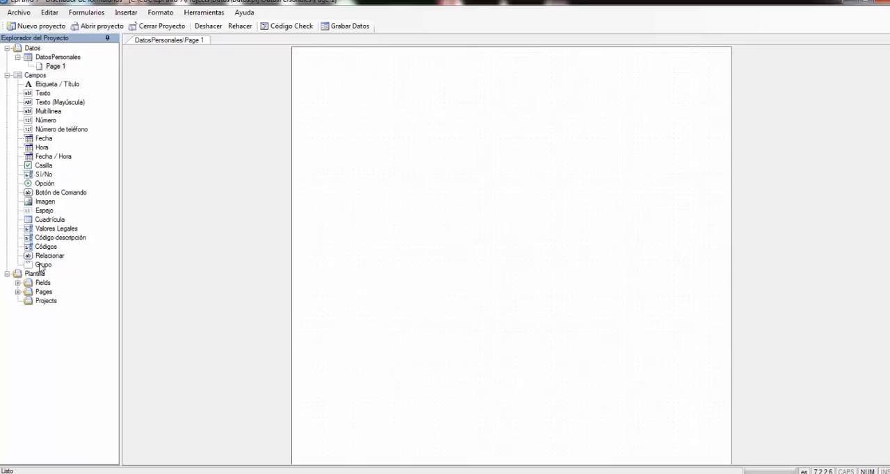
# - Add a label/title field near the top of the page with the text "Datos personales de los estudiantes a encuestar"
pyautogui.click(42, 87)
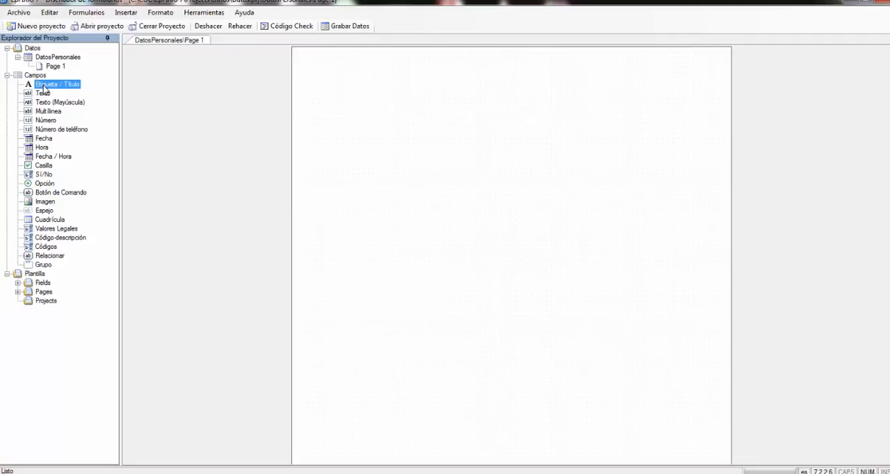
pyautogui.moveTo(42, 87); pyautogui.dragTo(482, 63)
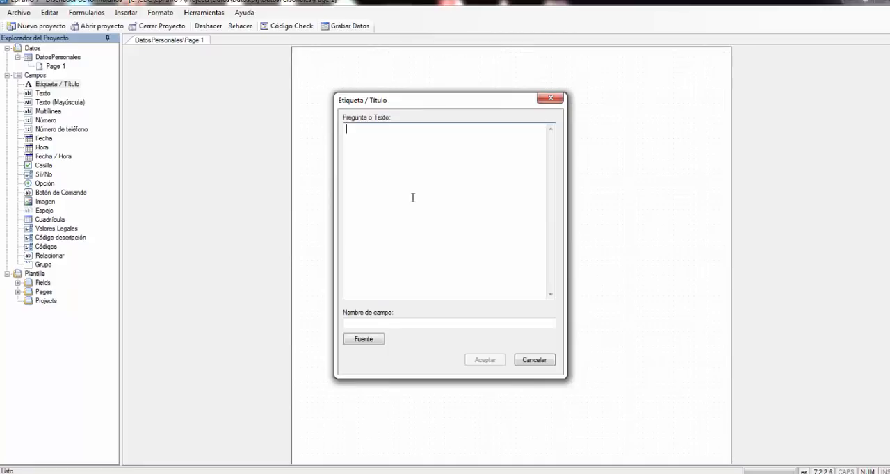
pyautogui.write('Datos personales de los es')
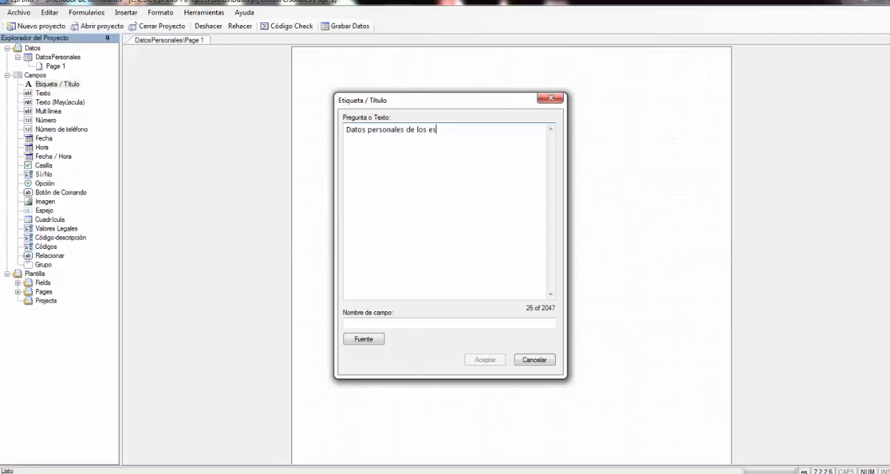
pyautogui.write('tudiantes a encuestar')
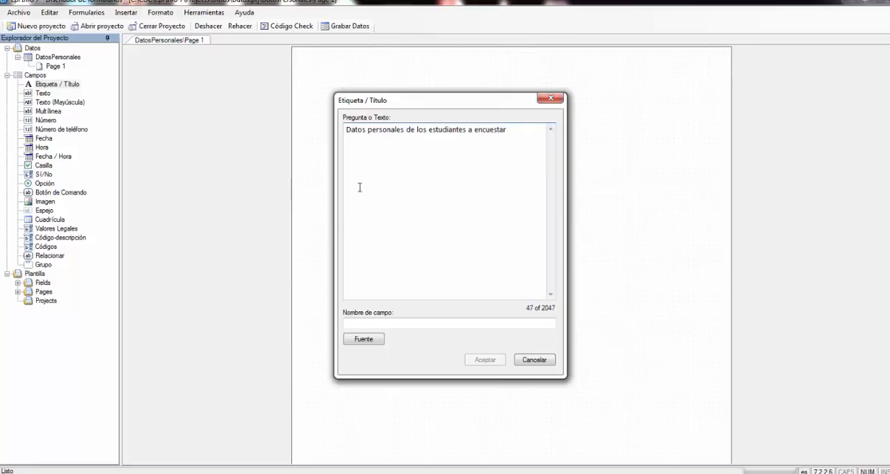
# - Set the title's font to Segoe UI, Negrita, size 18, and place the title on the page
pyautogui.moveTo(513, 133); pyautogui.dragTo(320, 103)
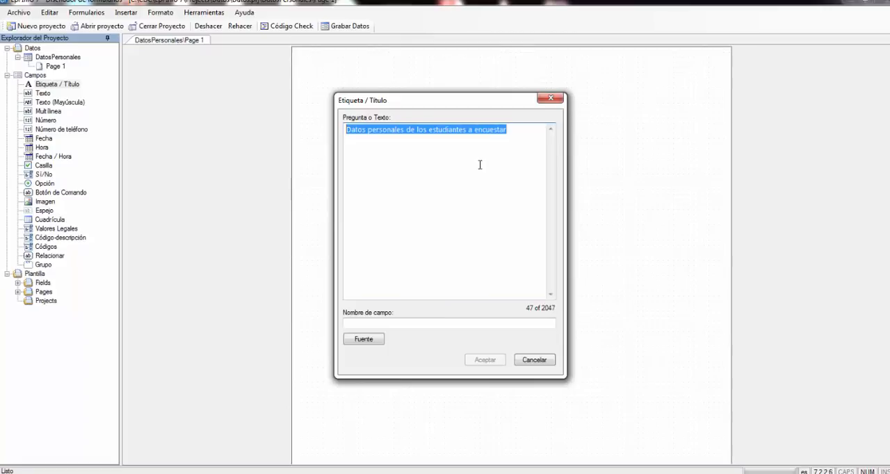
pyautogui.click(363, 340)
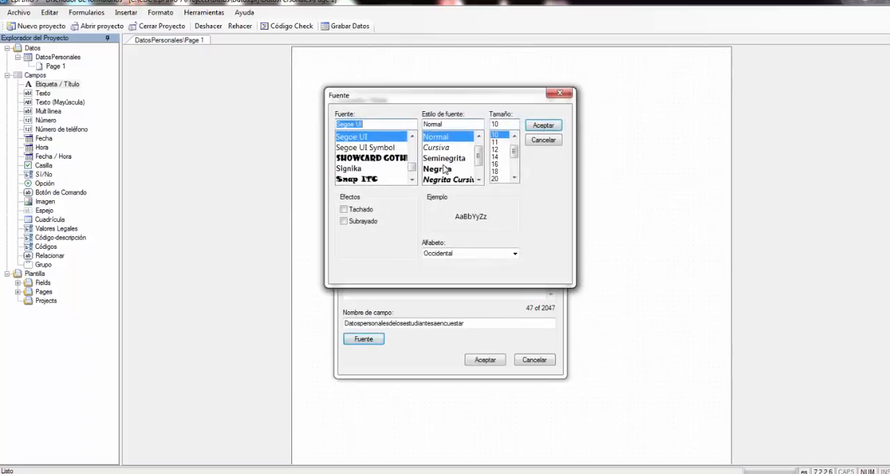
pyautogui.click(442, 170)
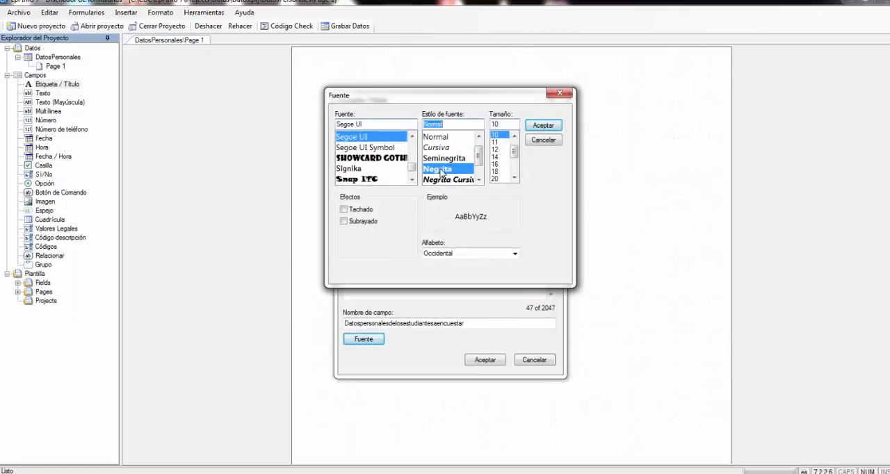
pyautogui.click(497, 171)
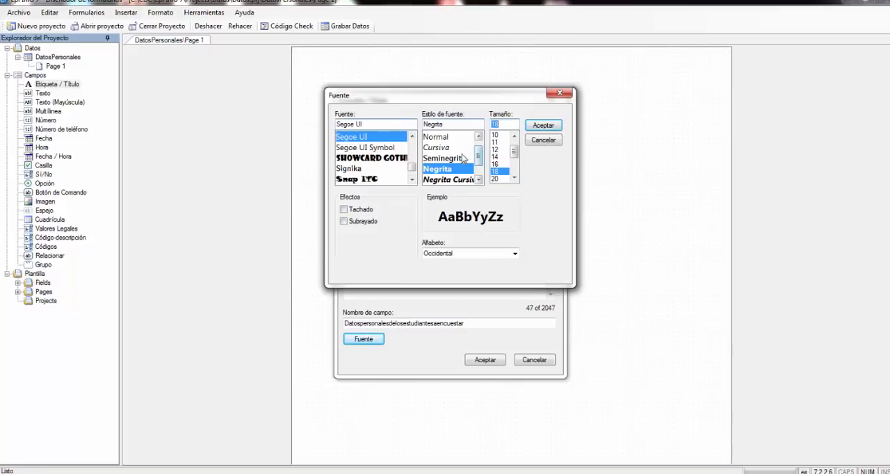
pyautogui.click(544, 126)
pyautogui.click(487, 366)
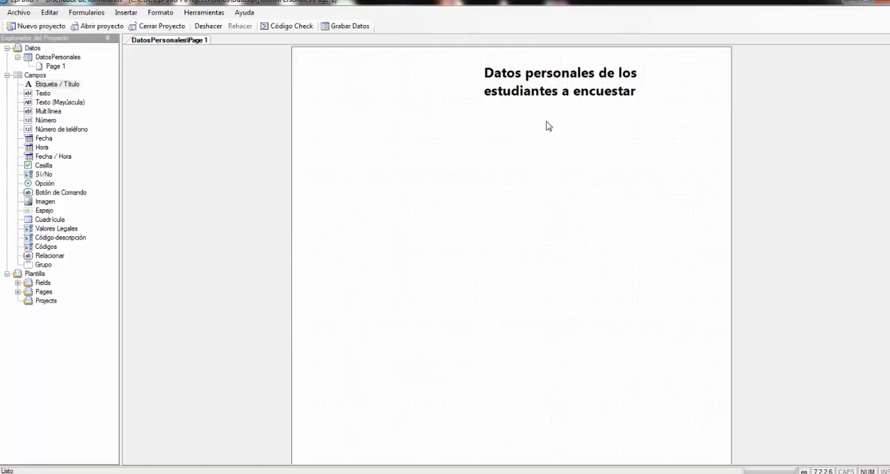
# - Move the title toward the page's left side and widen its box so the text fits on one line
pyautogui.click(548, 91)
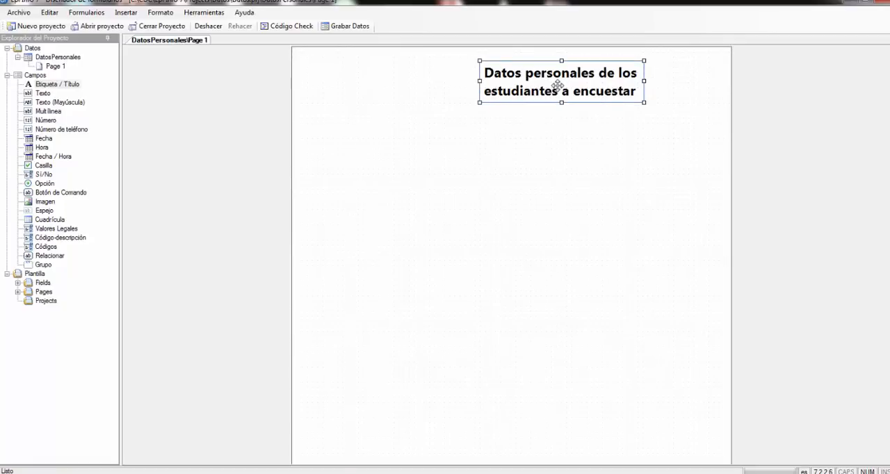
pyautogui.click(558, 86)
pyautogui.moveTo(557, 86); pyautogui.dragTo(496, 89)
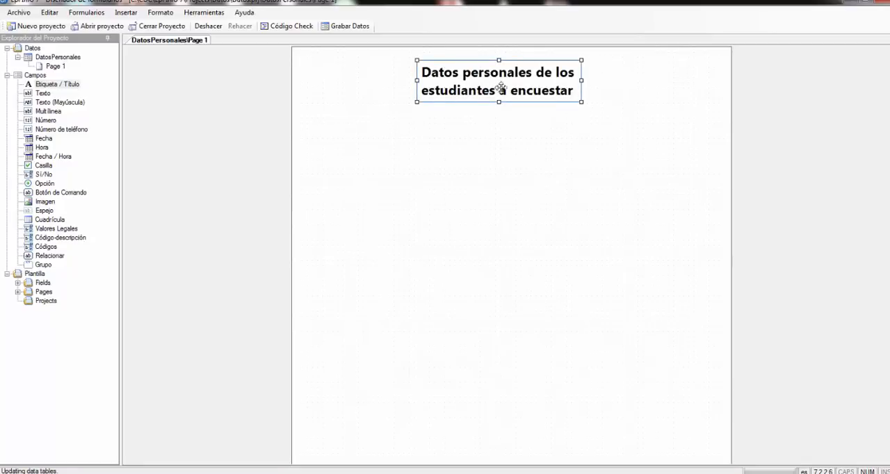
pyautogui.press('Delete')
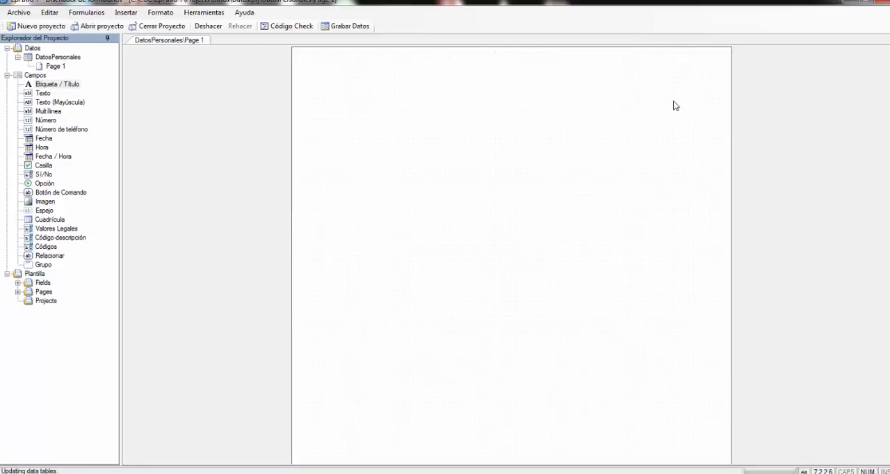
pyautogui.hotkey('ctrl', 'z')
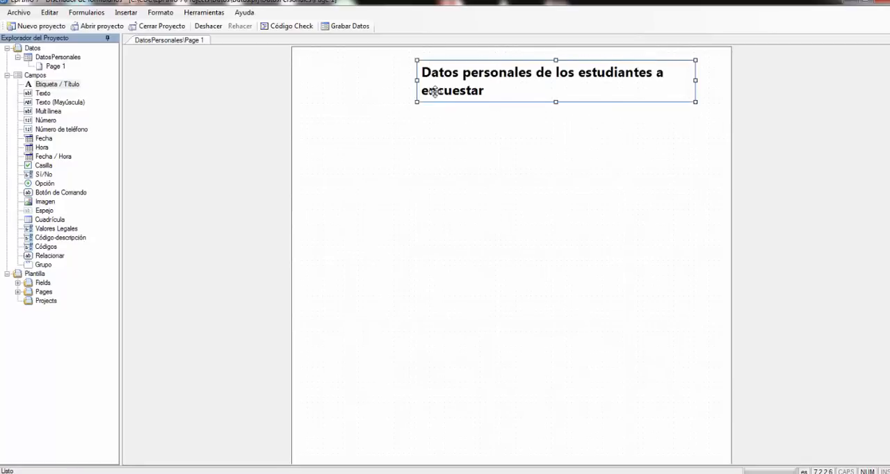
pyautogui.click(413, 84)
pyautogui.moveTo(414, 84); pyautogui.dragTo(354, 80)
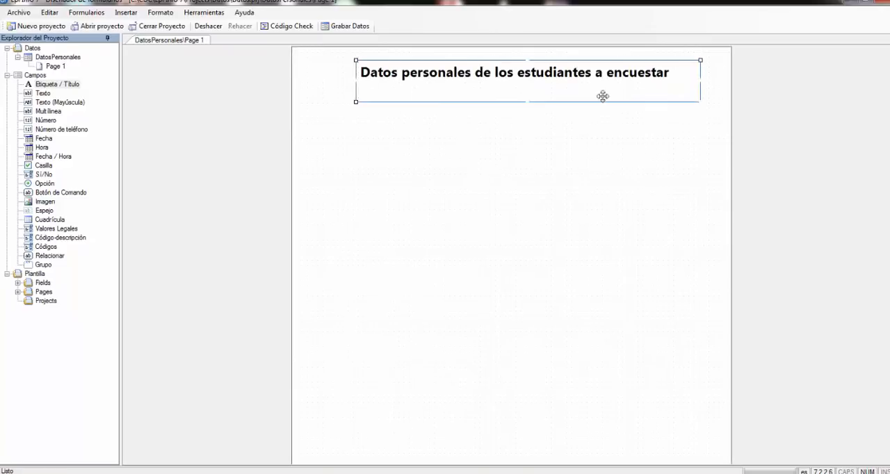
pyautogui.click(602, 118)
pyautogui.click(392, 90)
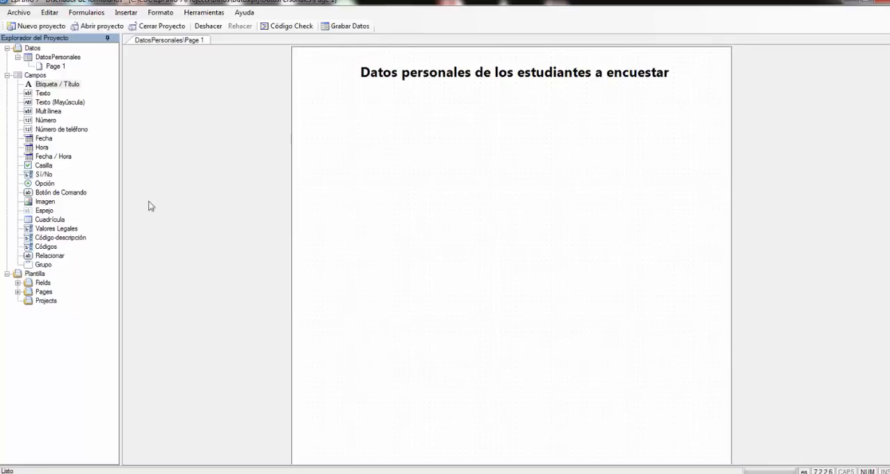
# - Review the title's properties and close them without changing the text
pyautogui.rightClick(464, 83)
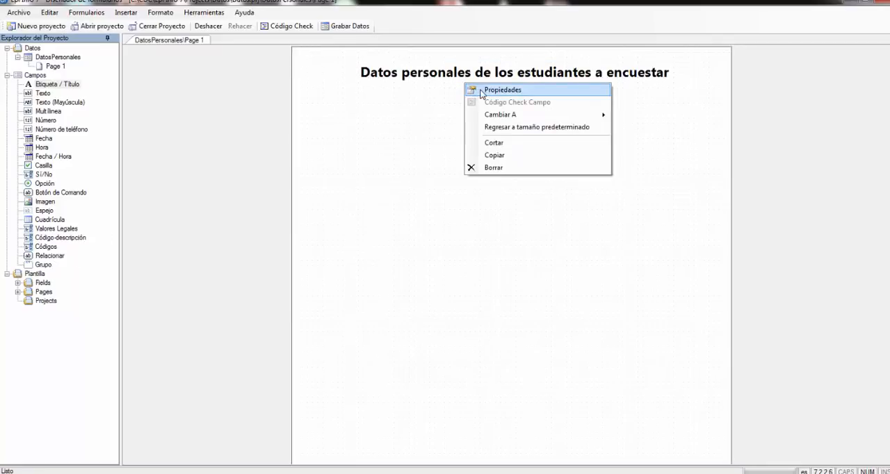
pyautogui.click(480, 91)
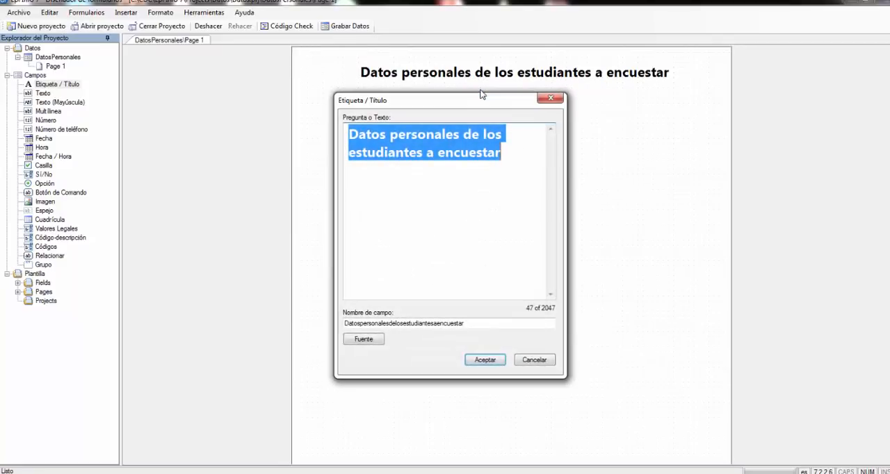
pyautogui.click(492, 207)
pyautogui.click(502, 153)
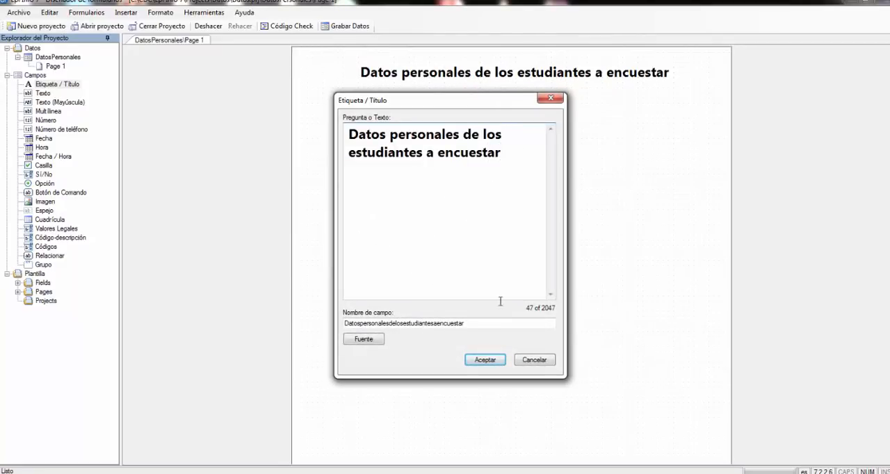
pyautogui.click(497, 361)
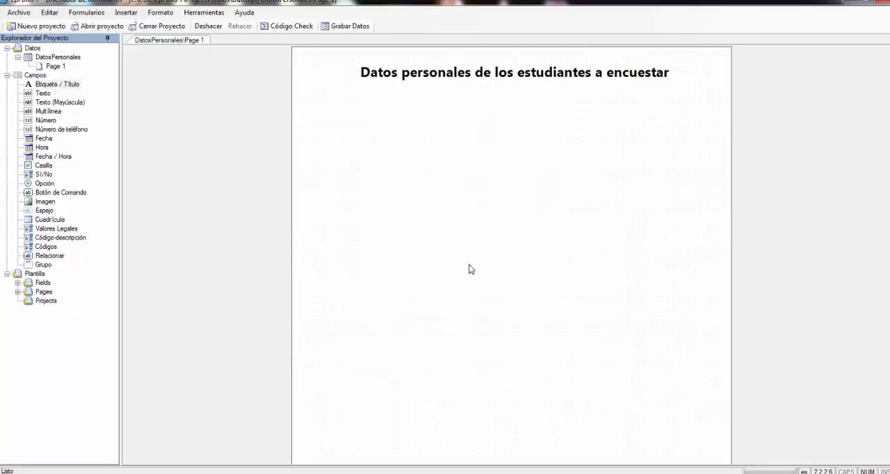
pyautogui.click(466, 98)
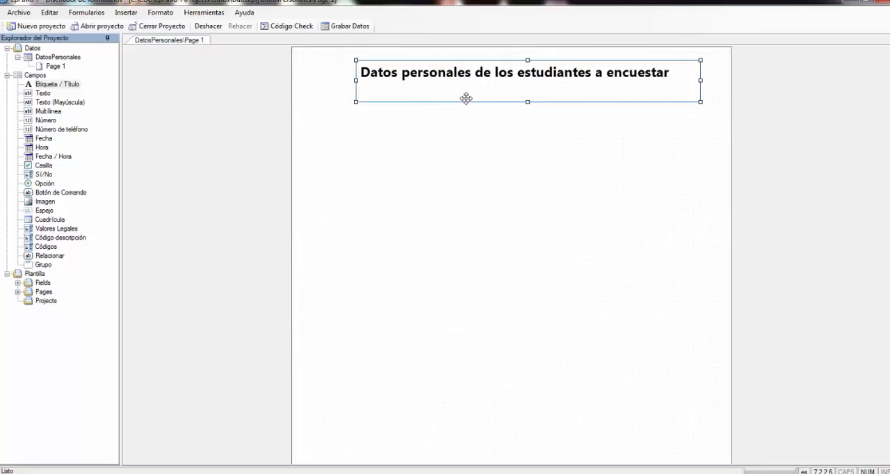
# - Add a Texto field below the title with the prompt "Lugar de procedencia", consulting the variable list in the Word guide
pyautogui.click(37, 94)
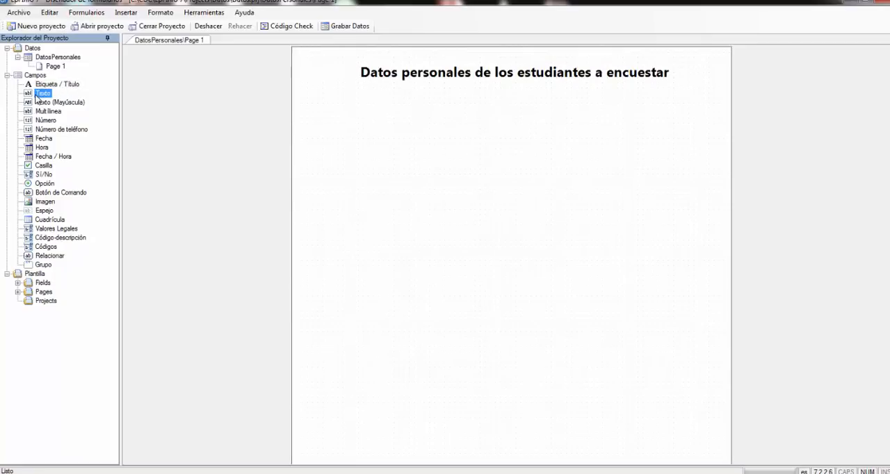
pyautogui.moveTo(36, 98); pyautogui.dragTo(377, 132)
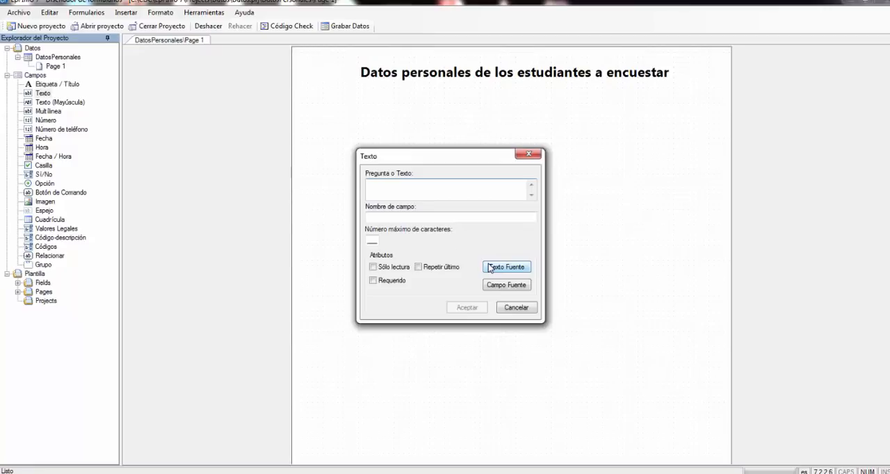
pyautogui.click(540, 473)
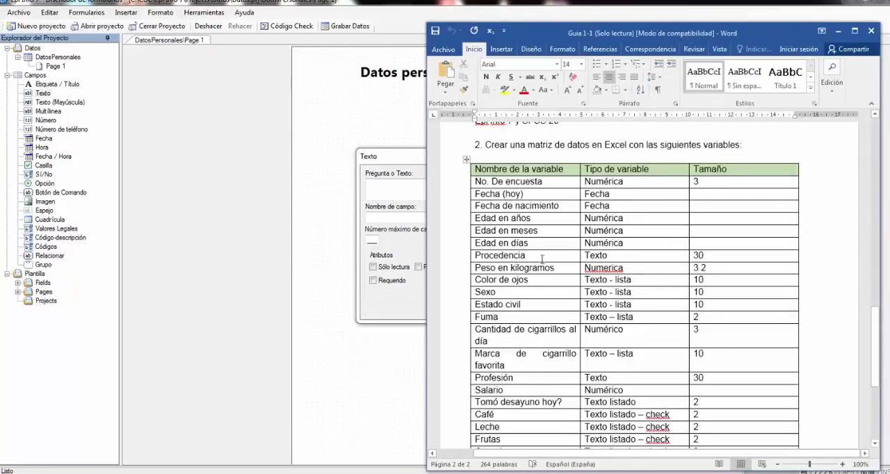
pyautogui.click(396, 191)
pyautogui.write('L')
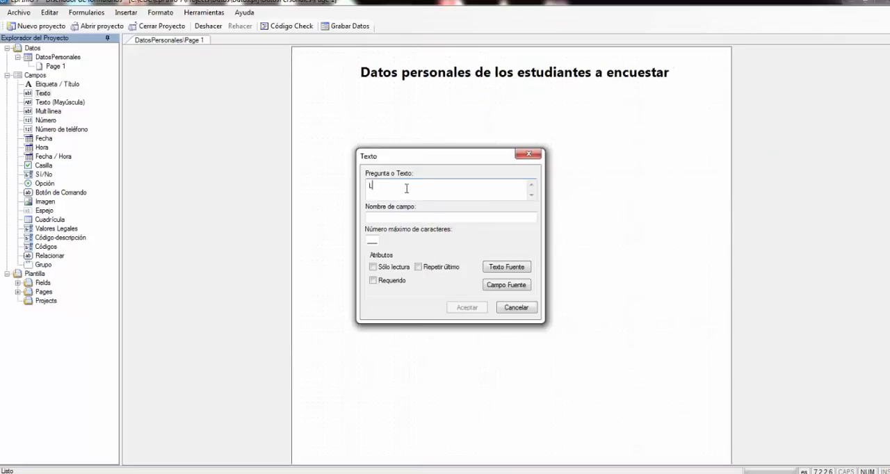
pyautogui.write('ugar de procedencia')
# - Replace the text field's suggested field name with "Procencia"
pyautogui.click(378, 217)
pyautogui.moveTo(428, 217); pyautogui.dragTo(344, 217)
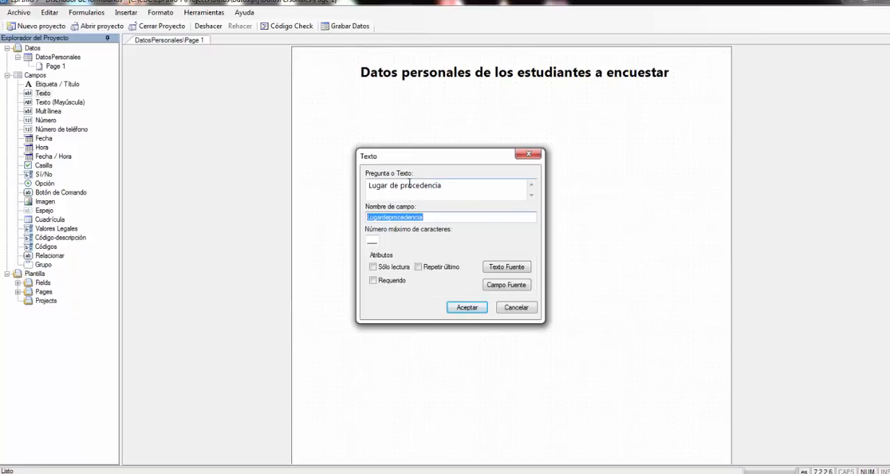
pyautogui.click(428, 217)
pyautogui.moveTo(427, 217); pyautogui.dragTo(361, 221)
pyautogui.write('Proce')
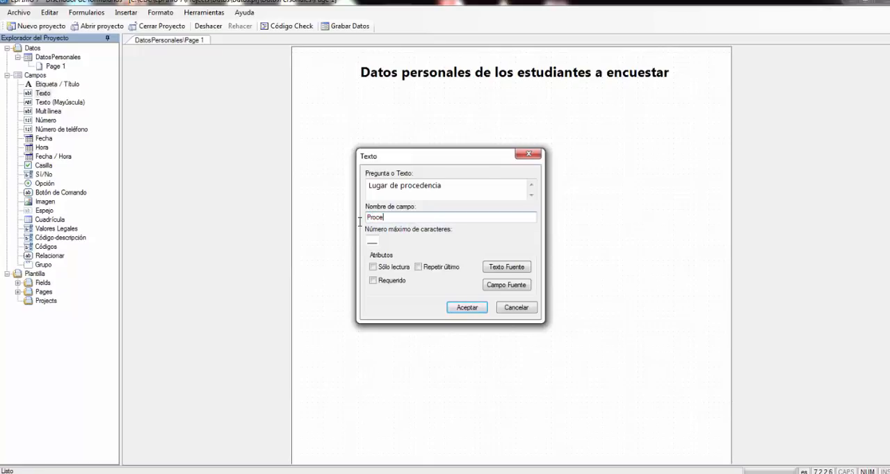
pyautogui.write('ncia')
# - Mark the Lugar de procedencia field as required, create it, and move it up and left under the title
pyautogui.click(373, 280)
pyautogui.click(374, 281)
pyautogui.click(375, 281)
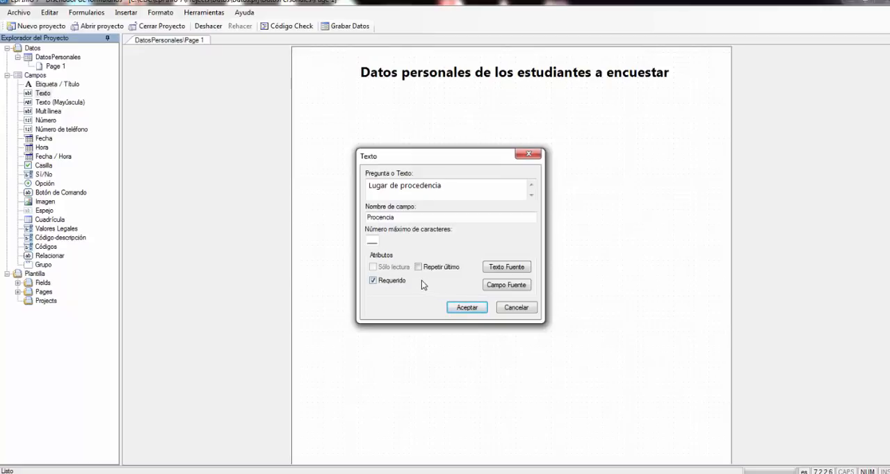
pyautogui.click(467, 307)
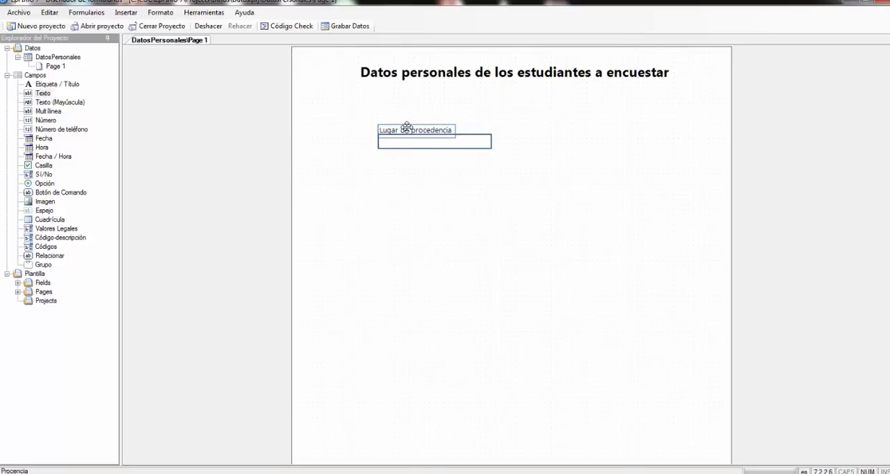
pyautogui.moveTo(406, 128); pyautogui.dragTo(363, 113)
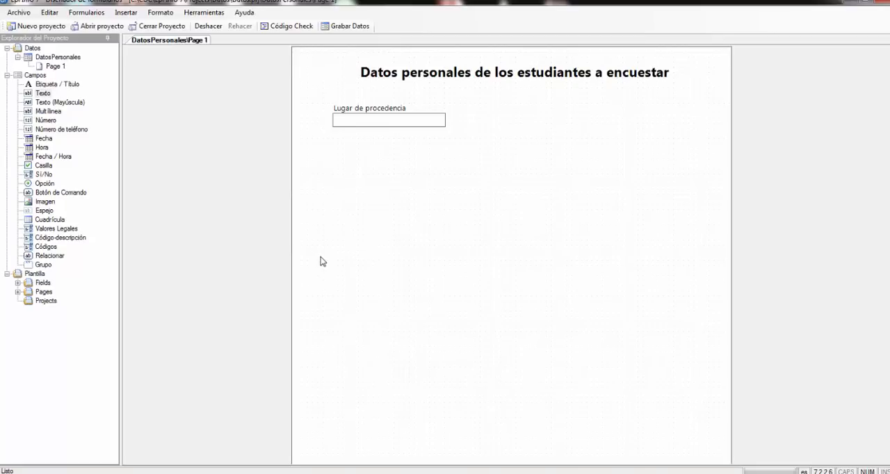
# - Add a Multilínea field on the right side of the form with the prompt "Como es la atencion en esta unidad de salud?", keeping the suggested field name
pyautogui.click(49, 113)
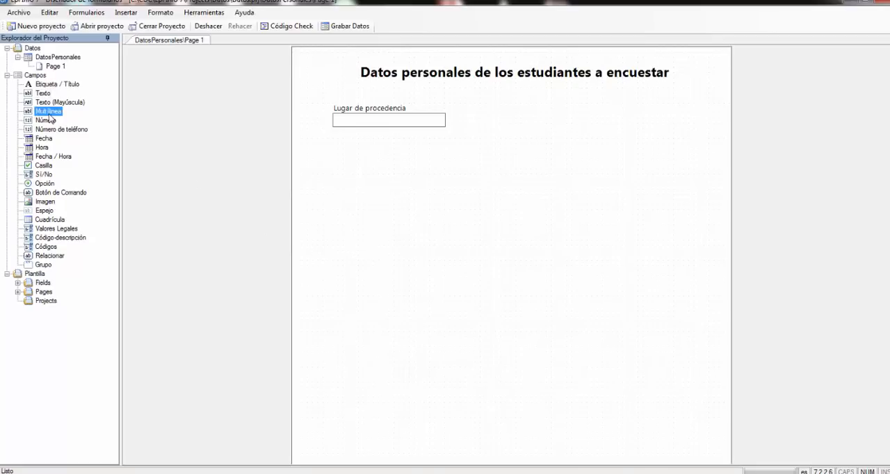
pyautogui.moveTo(48, 113); pyautogui.dragTo(547, 131)
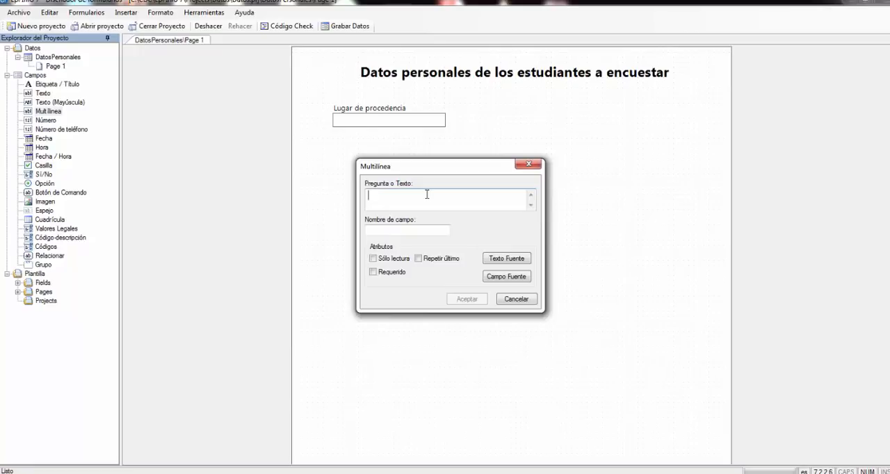
pyautogui.write('Como es la atencion en esta unidad de salud')
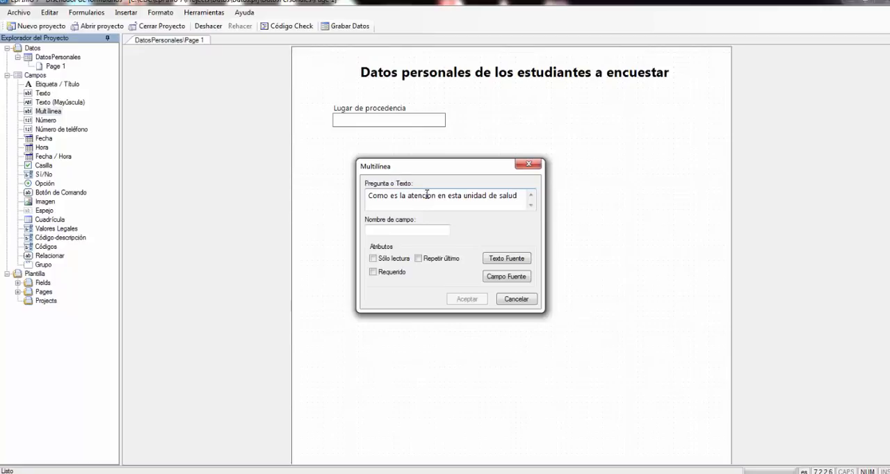
pyautogui.write('=')
pyautogui.press('BackSpace')
pyautogui.write('?')
pyautogui.click(400, 230)
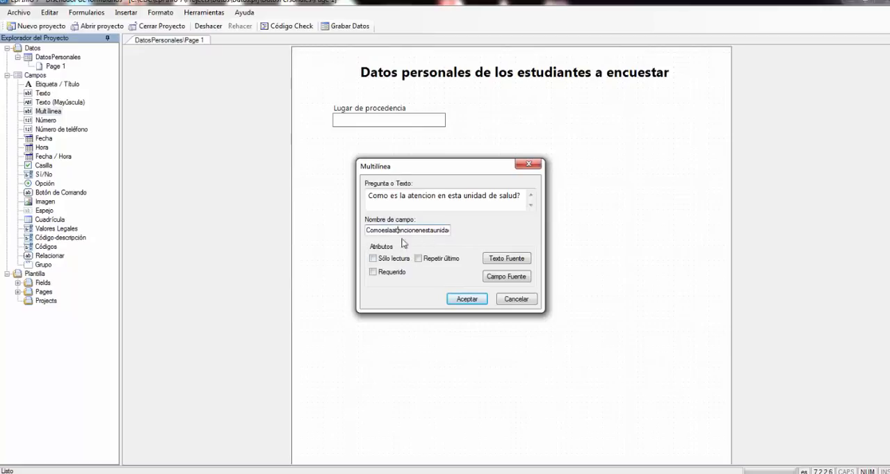
pyautogui.click(466, 300)
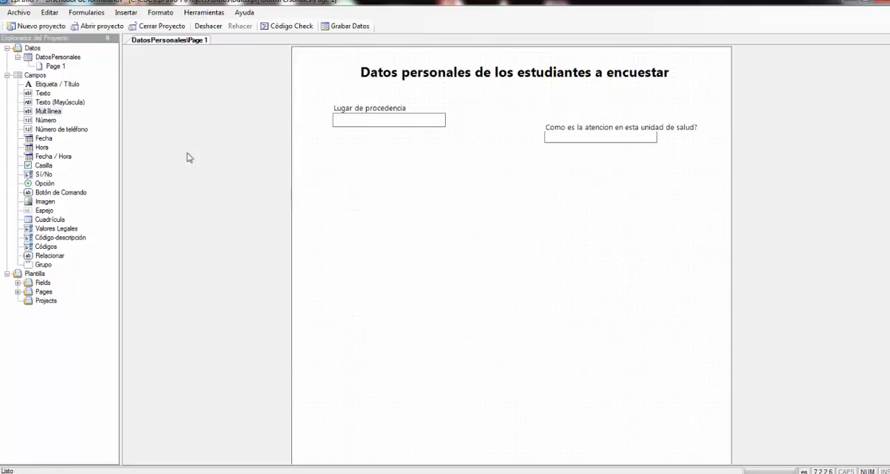
# - Enlarge the multiline field's answer box to fit several lines and position it just below its question
pyautogui.click(565, 136)
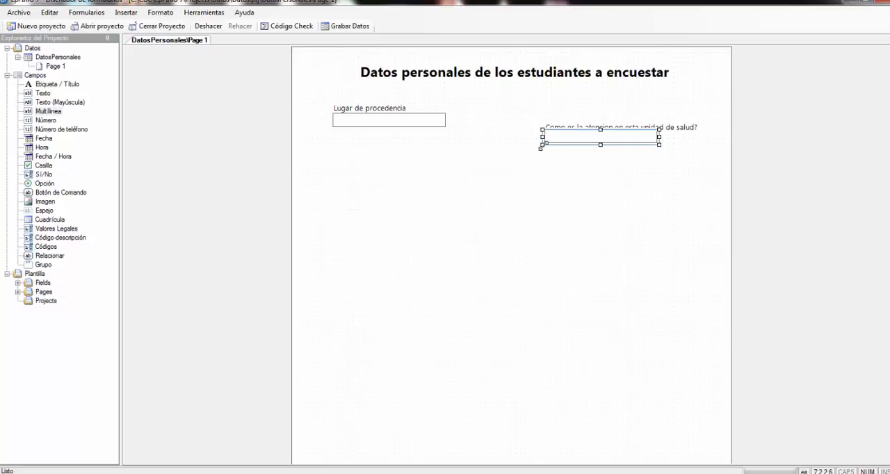
pyautogui.moveTo(543, 146); pyautogui.dragTo(503, 180)
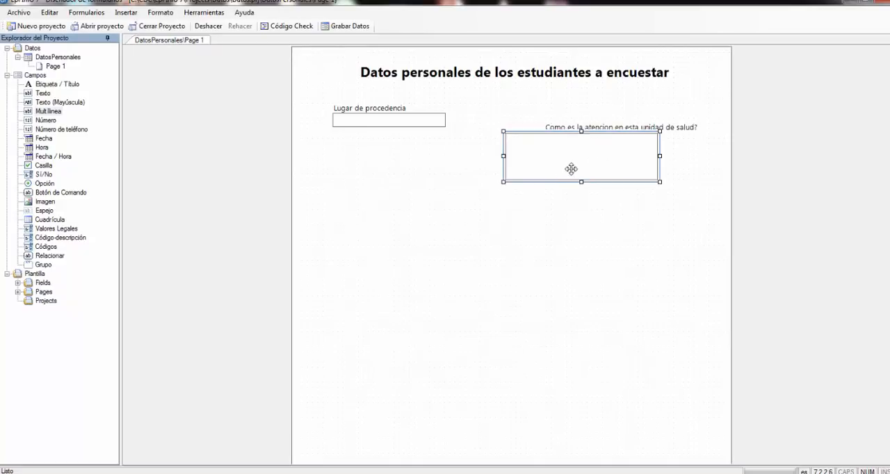
pyautogui.moveTo(572, 169); pyautogui.dragTo(612, 183)
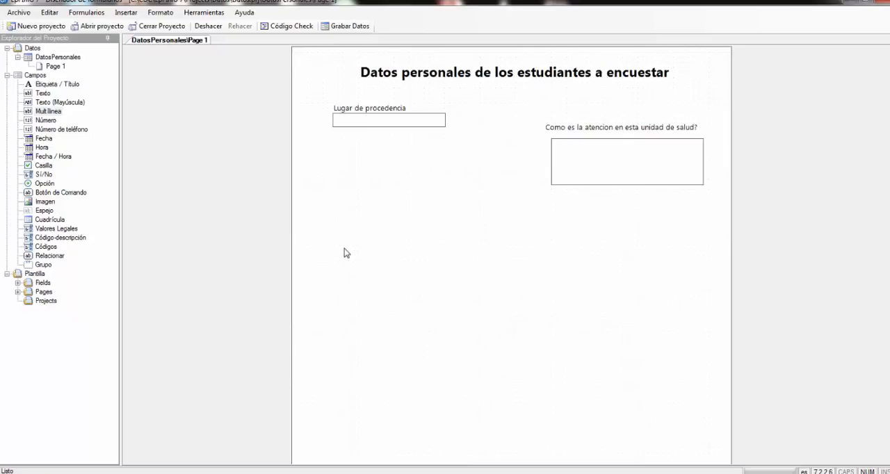
# - Add a Número field below Lugar de procedencia with the prompt "Numero de encuesta", the suggested field name and pattern None
pyautogui.click(45, 121)
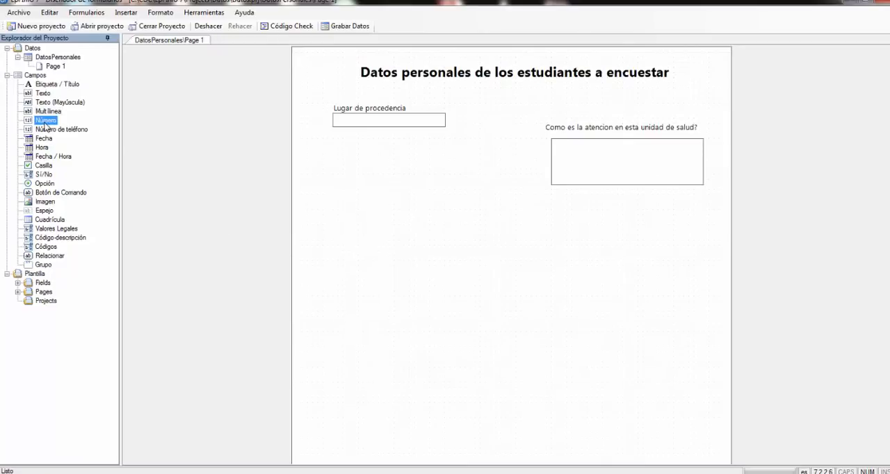
pyautogui.moveTo(45, 123); pyautogui.dragTo(361, 205)
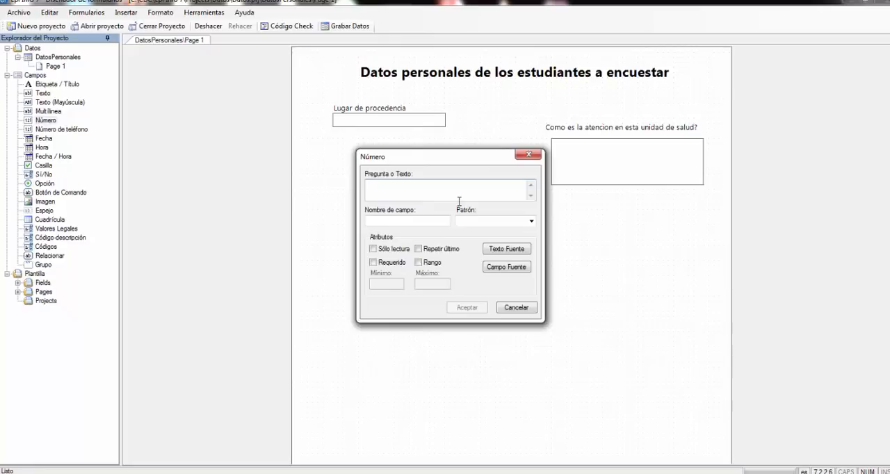
pyautogui.write('Numero de encuesta')
pyautogui.click(400, 221)
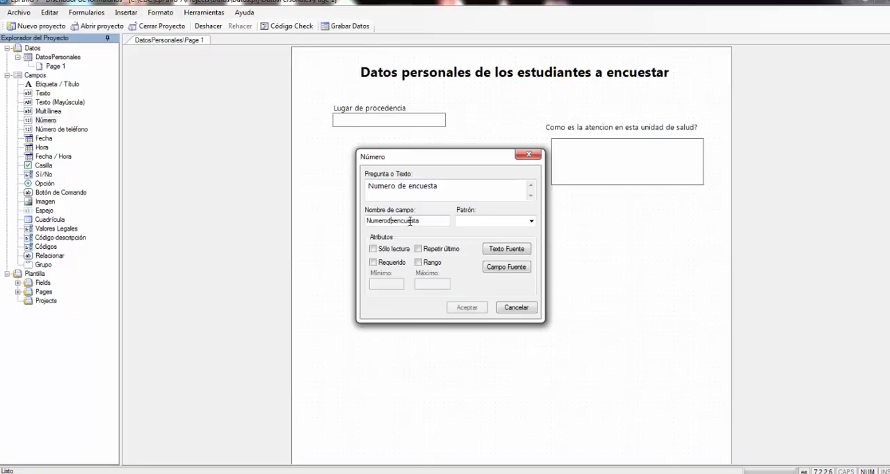
pyautogui.click(534, 222)
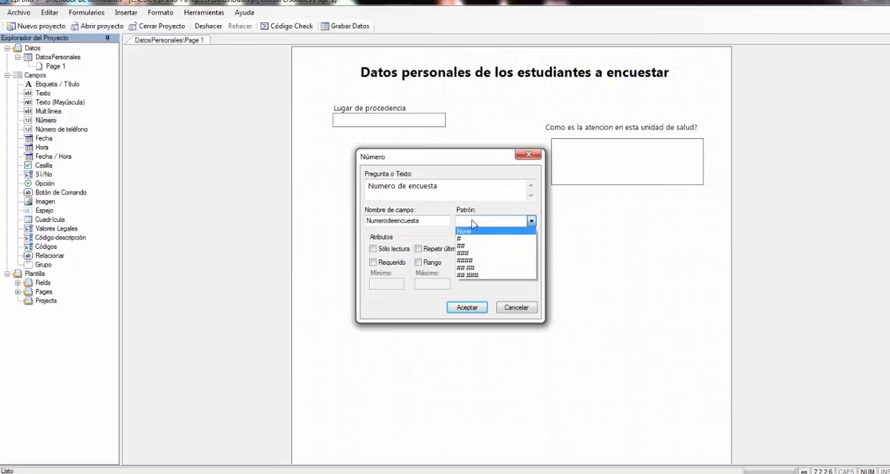
pyautogui.click(464, 231)
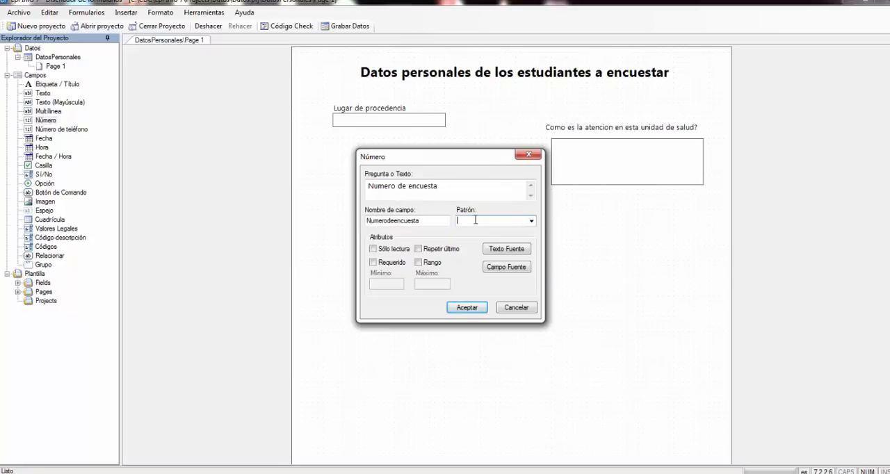
# - Make the survey number required with a range of 1 to 100, create it, and align it under Lugar de procedencia
pyautogui.click(384, 263)
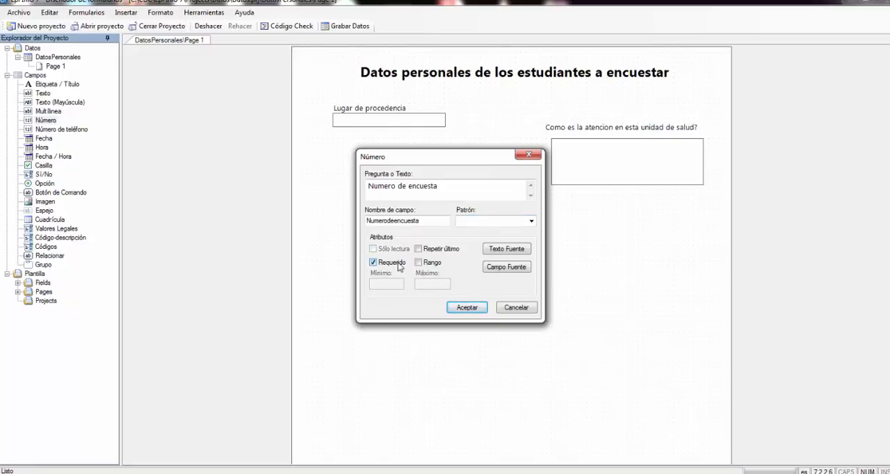
pyautogui.click(431, 264)
pyautogui.click(376, 283)
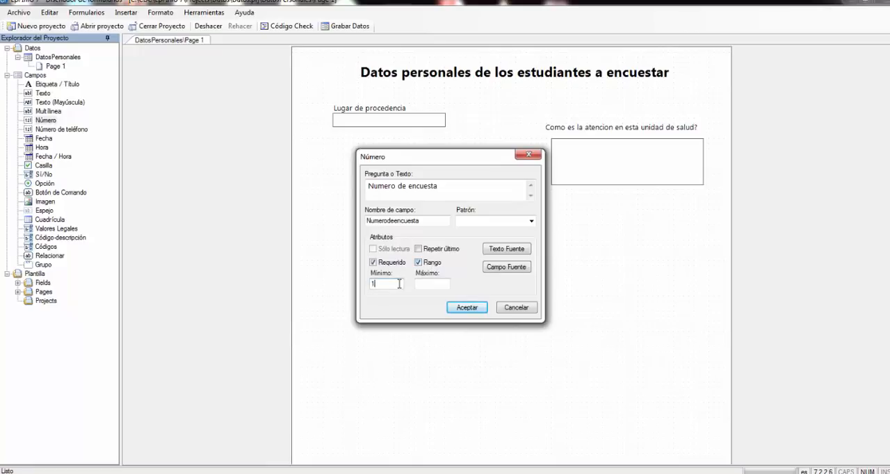
pyautogui.click(436, 284)
pyautogui.write('100')
pyautogui.click(467, 308)
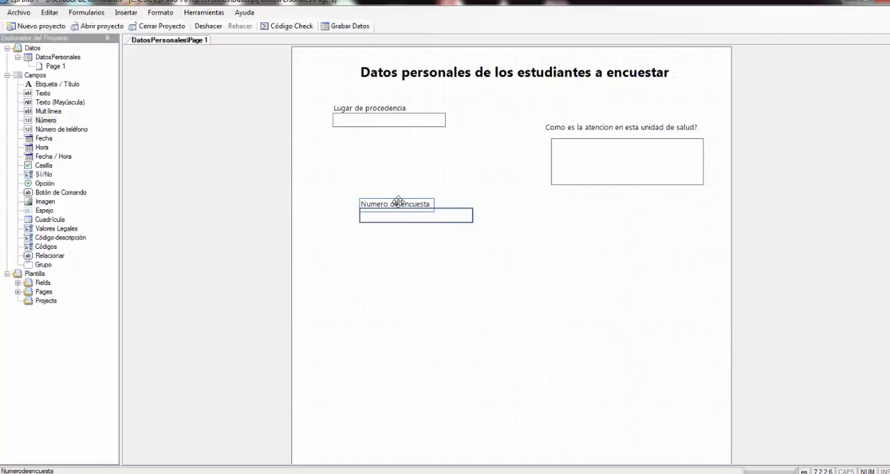
pyautogui.moveTo(398, 201); pyautogui.dragTo(371, 158)
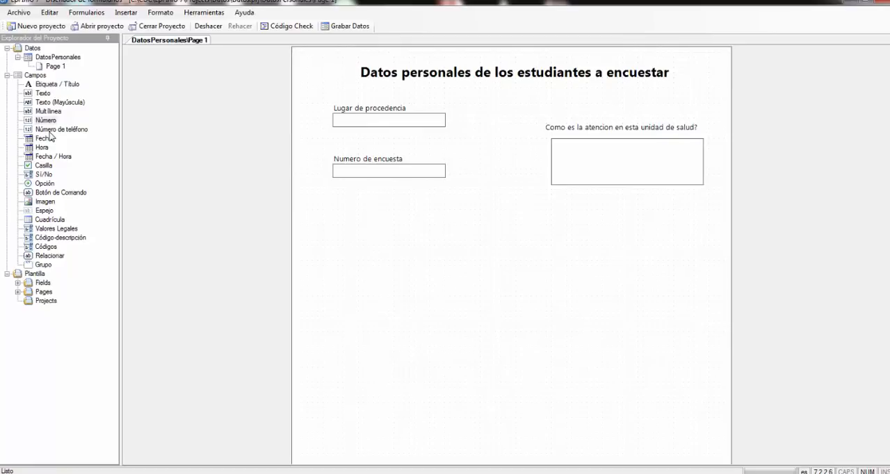
# - Add a Fecha field below Numero de encuesta with the prompt "Fecha de nacimiento"
pyautogui.moveTo(43, 141); pyautogui.dragTo(357, 228)
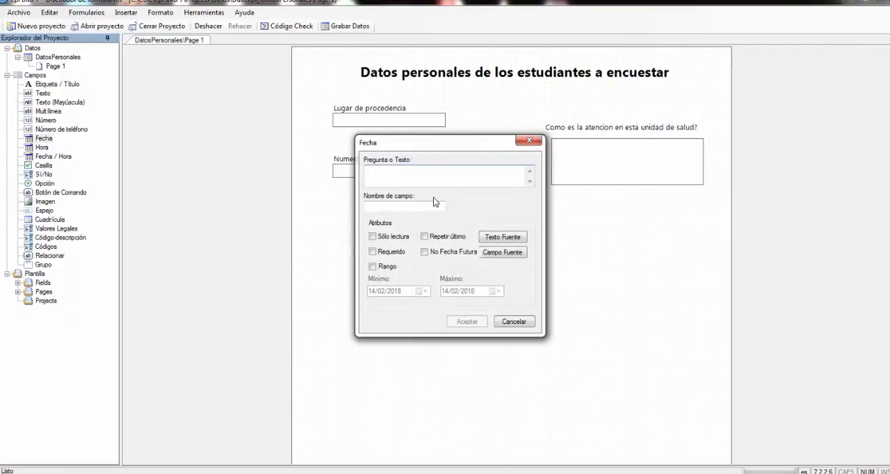
pyautogui.write('Fecha')
pyautogui.press('BackSpace')
pyautogui.press('BackSpace')
pyautogui.write('ha de nacimi')
# - Replace the date field's suggested field name with "FechaNac"
pyautogui.click(421, 207)
pyautogui.moveTo(424, 207); pyautogui.dragTo(325, 211)
pyautogui.write('Fecha')
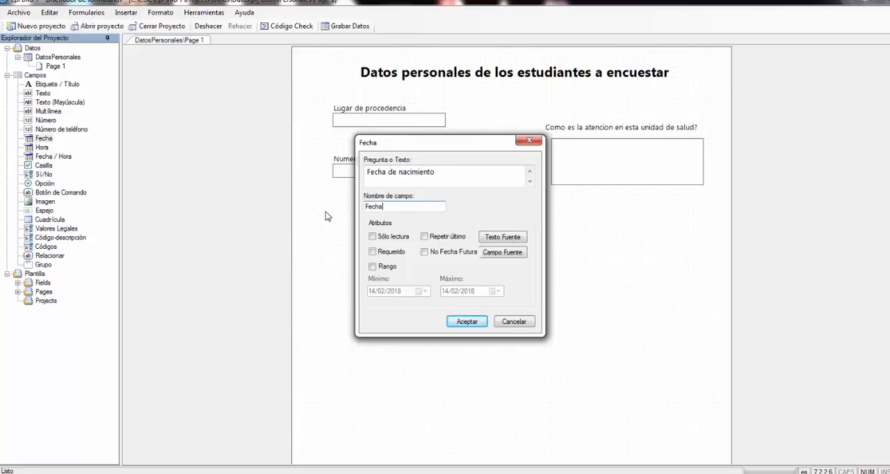
pyautogui.press('Home')
pyautogui.write('N')
pyautogui.press('BackSpace')
# - Mark the Fecha de nacimiento field as required, create it, and align it under Numero de encuesta
pyautogui.click(383, 253)
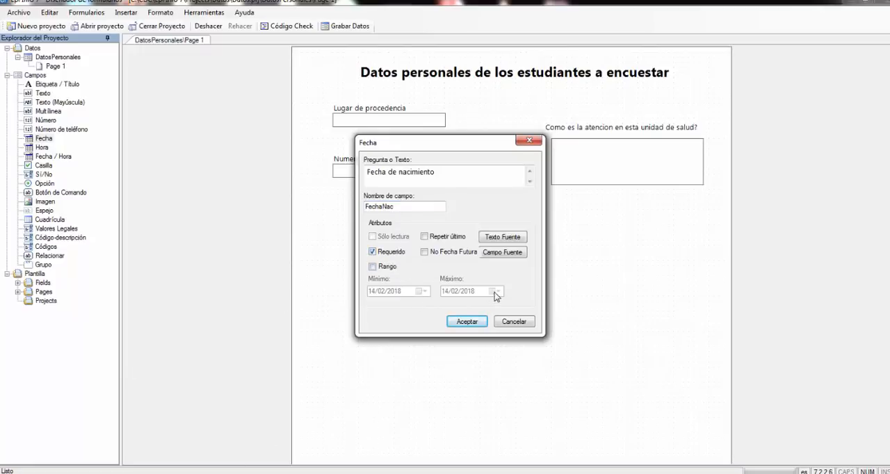
pyautogui.click(472, 324)
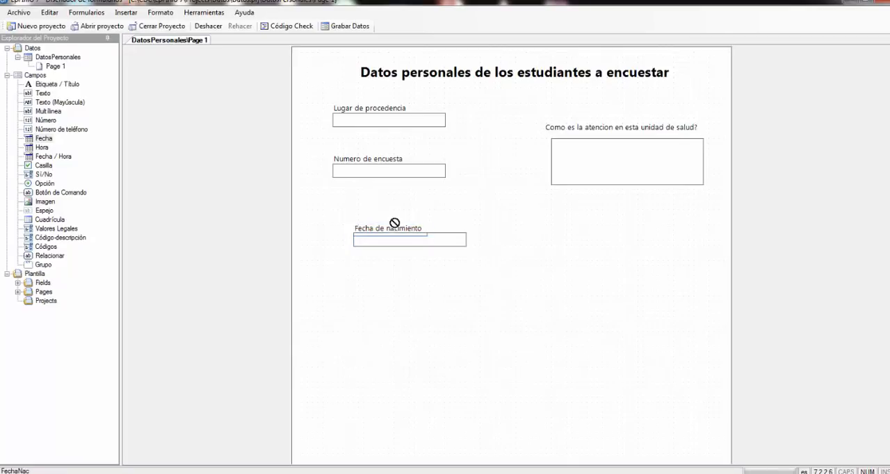
pyautogui.moveTo(398, 224); pyautogui.dragTo(376, 208)
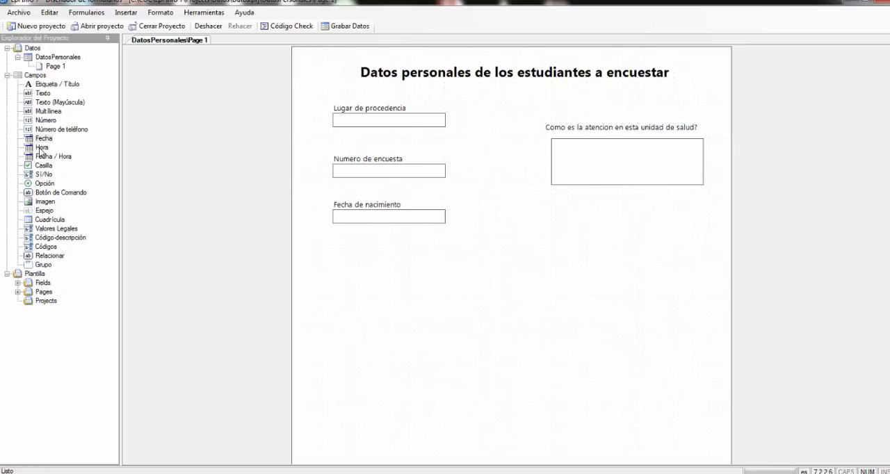
# - Add an Hora field with the prompt "Hora del accidente" and the suggested field name, and place it beside Fecha de nacimiento
pyautogui.click(42, 148)
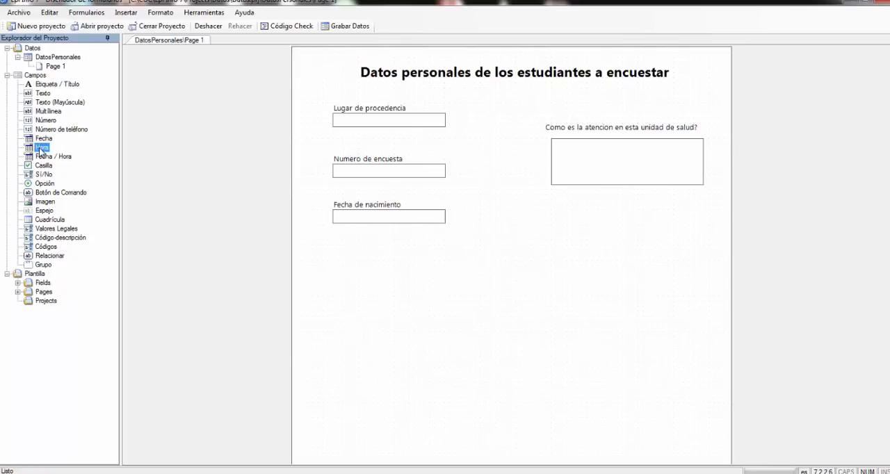
pyautogui.moveTo(40, 149); pyautogui.dragTo(518, 230)
pyautogui.write('Ho')
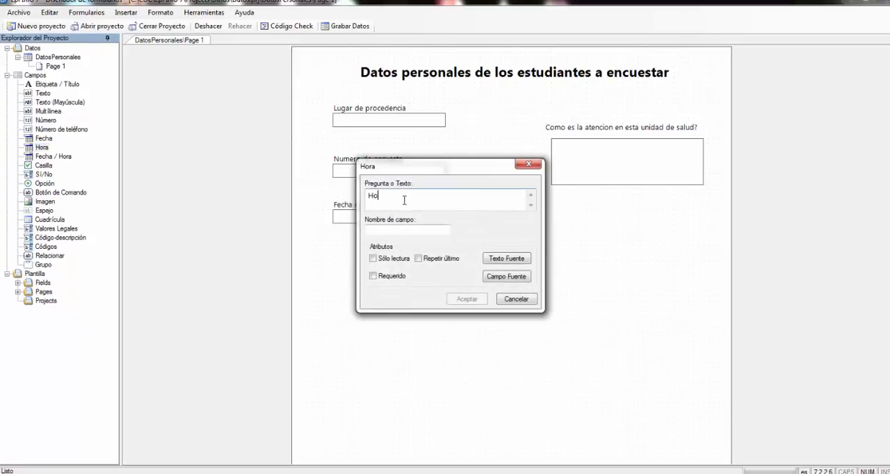
pyautogui.write('ra del aecidente')
pyautogui.click(432, 235)
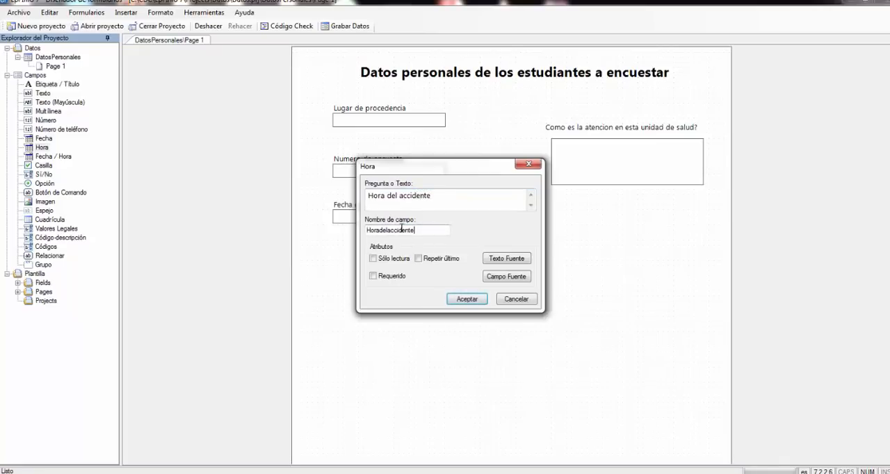
pyautogui.click(464, 299)
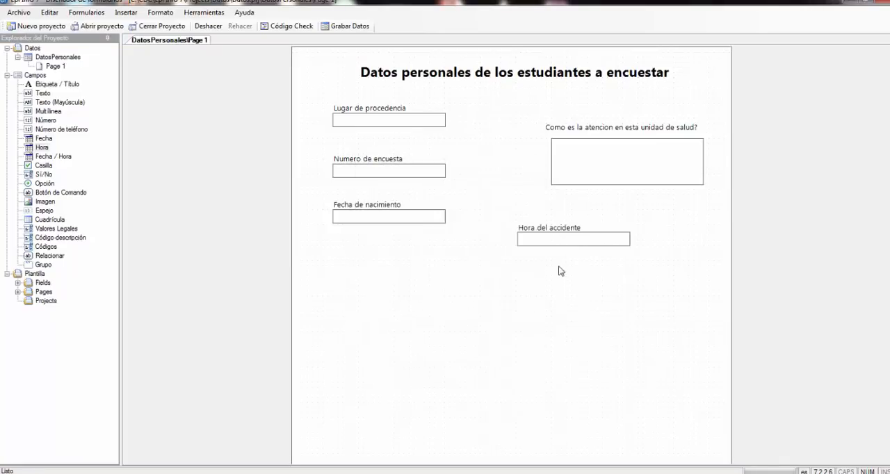
pyautogui.moveTo(551, 228); pyautogui.dragTo(516, 214)
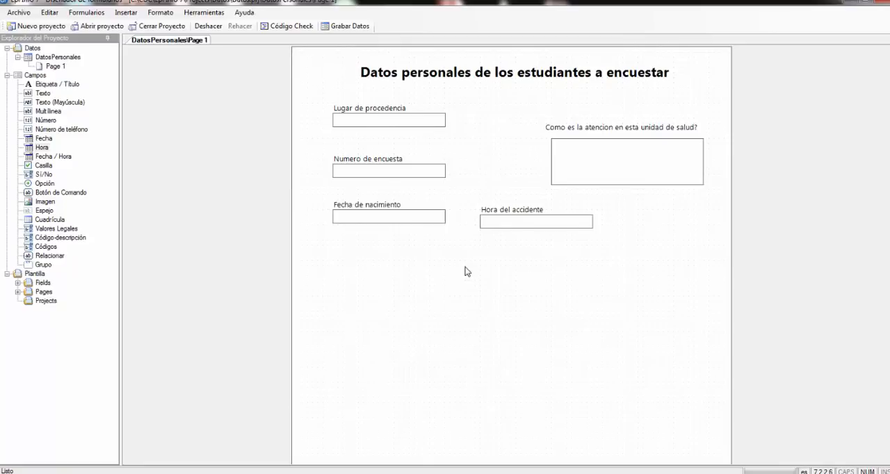
pyautogui.click(43, 140)
pyautogui.click(39, 147)
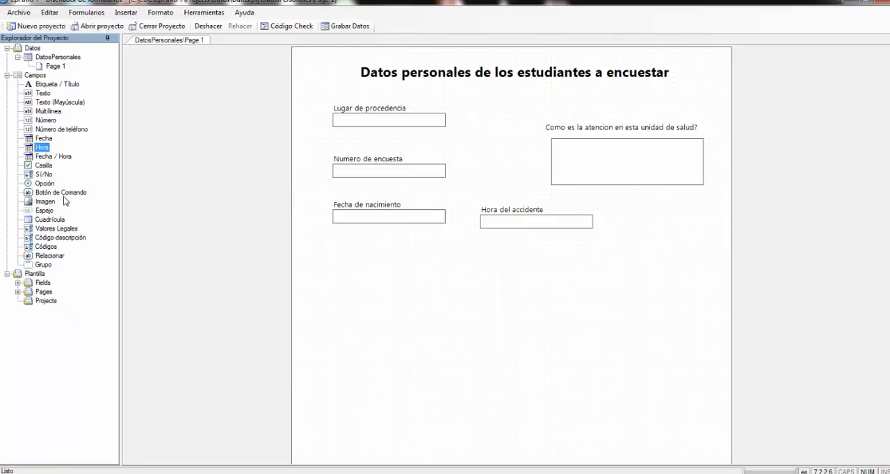
pyautogui.click(42, 143)
pyautogui.click(41, 147)
pyautogui.click(373, 220)
# - Start a new Casilla field in the empty area below Fecha de nacimiento
pyautogui.click(46, 167)
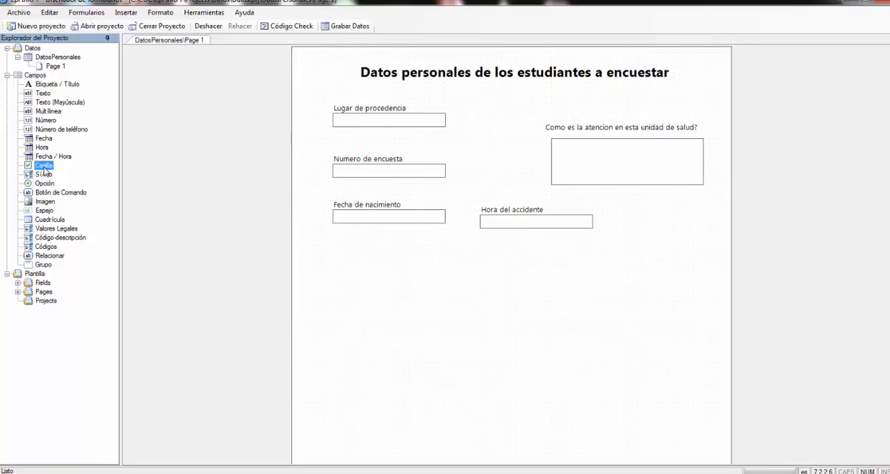
pyautogui.moveTo(49, 170); pyautogui.dragTo(362, 276)
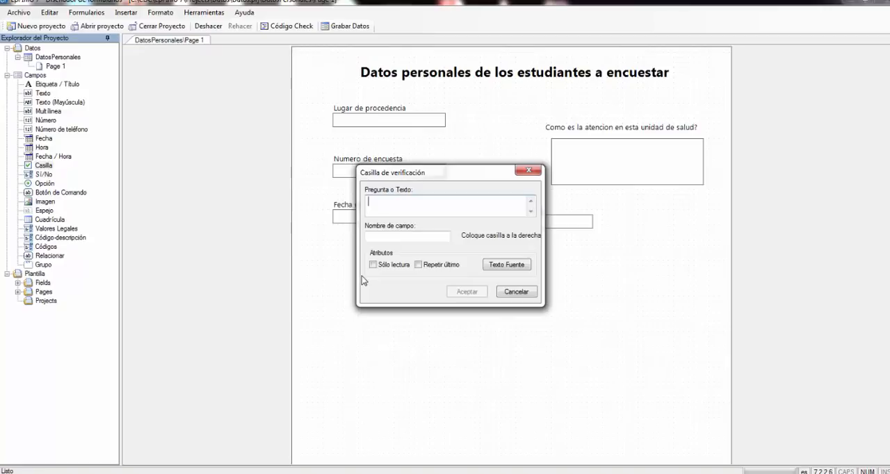
pyautogui.write('Desayunó hoy?')
pyautogui.press('BackSpace')
pyautogui.press('BackSpace')
pyautogui.press('BackSpace')
pyautogui.press('BackSpace')
pyautogui.press('BackSpace')
pyautogui.press('BackSpace')
pyautogui.press('BackSpace')
pyautogui.press('BackSpace')
pyautogui.press('BackSpace')
pyautogui.press('BackSpace')
pyautogui.press('BackSpace')
pyautogui.press('BackSpace')
pyautogui.press('BackSpace')
# - Give the checkbox the prompt "Café" and field name "Cafe", create it, and shift it slightly up and left
pyautogui.moveTo(446, 181); pyautogui.dragTo(434, 244)
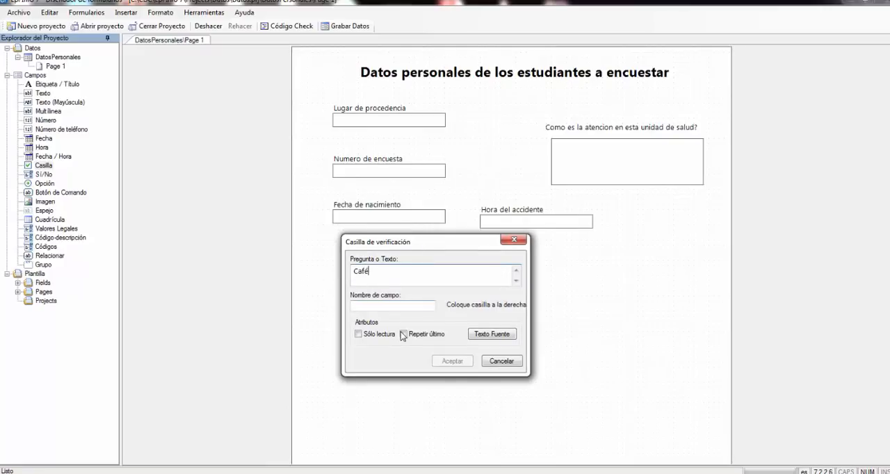
pyautogui.click(393, 306)
pyautogui.write('Cafe')
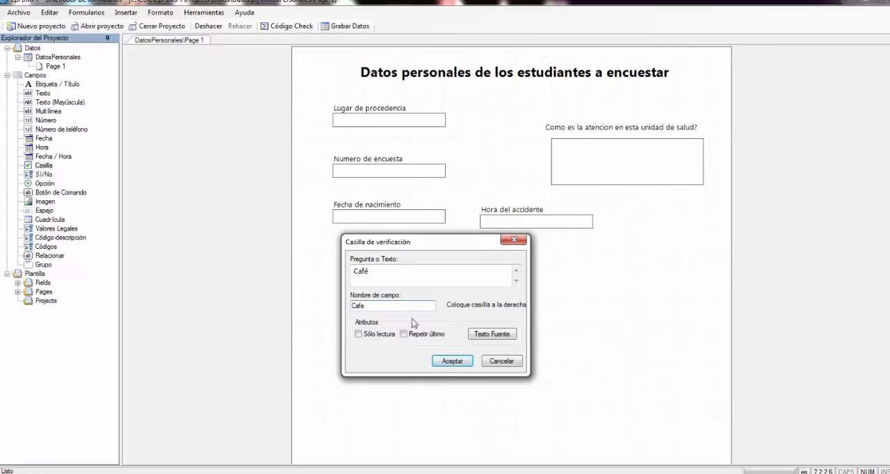
pyautogui.click(453, 362)
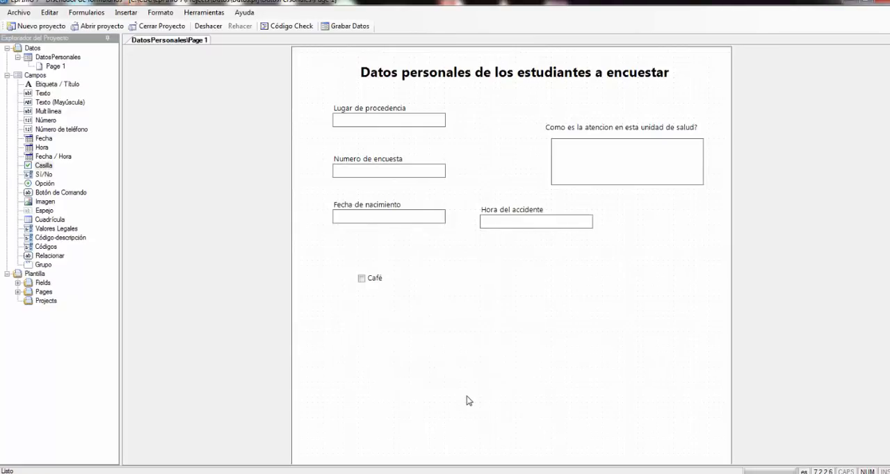
pyautogui.moveTo(362, 279); pyautogui.dragTo(354, 271)
# - Add a Casilla field with the prompt and field name "Leche" and align it directly under the Café checkbox
pyautogui.moveTo(46, 166); pyautogui.dragTo(353, 286)
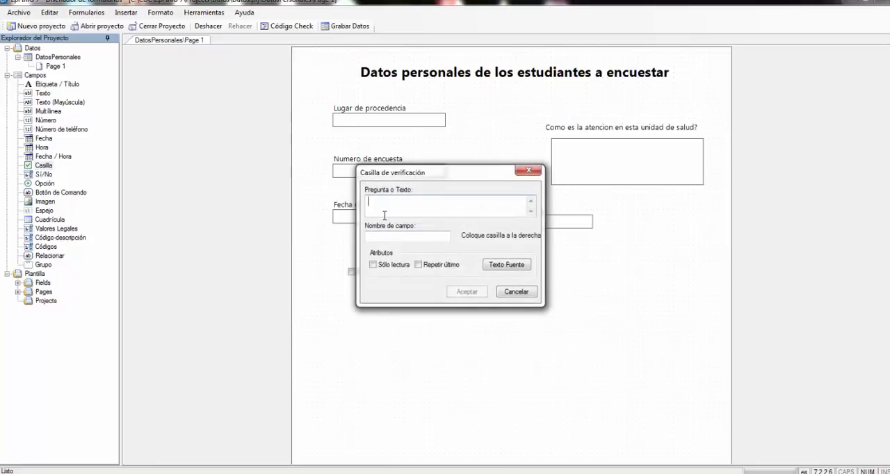
pyautogui.write('Leche')
pyautogui.click(409, 237)
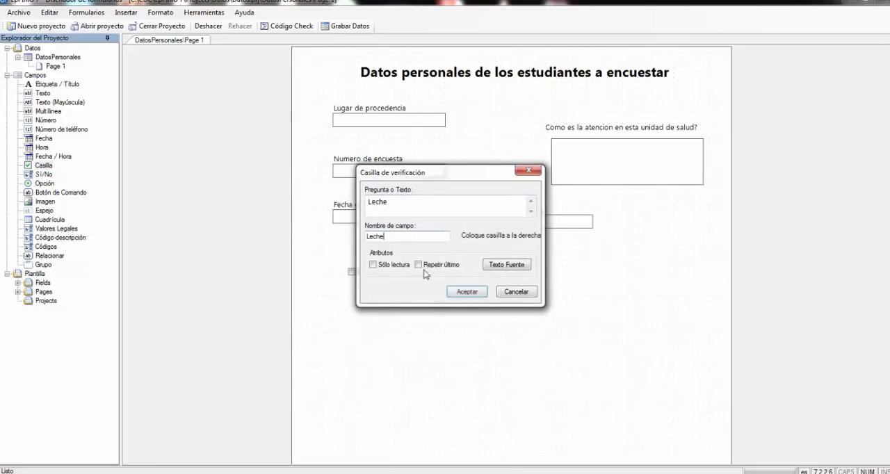
pyautogui.click(466, 292)
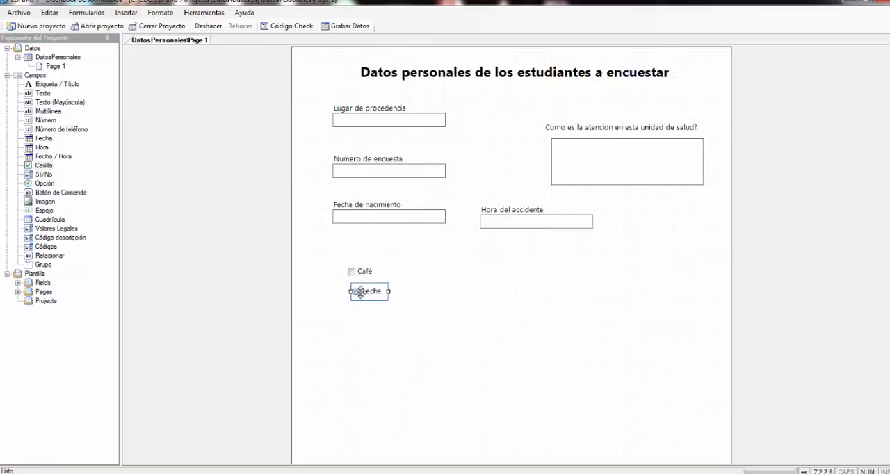
pyautogui.moveTo(359, 293); pyautogui.dragTo(355, 289)
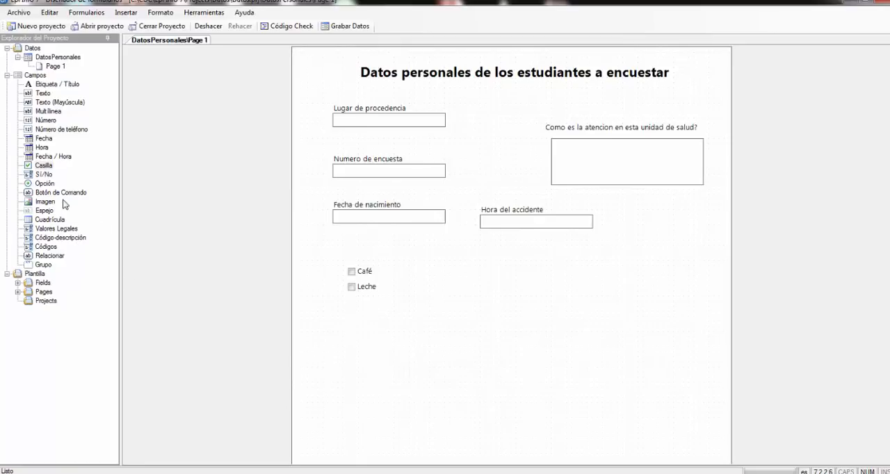
pyautogui.click(369, 287)
pyautogui.click(370, 328)
pyautogui.click(352, 271)
pyautogui.click(354, 286)
pyautogui.click(315, 301)
# - Add a Casilla field with the prompt and field name "Cereales" and align it directly under the Leche checkbox
pyautogui.moveTo(43, 168); pyautogui.dragTo(354, 309)
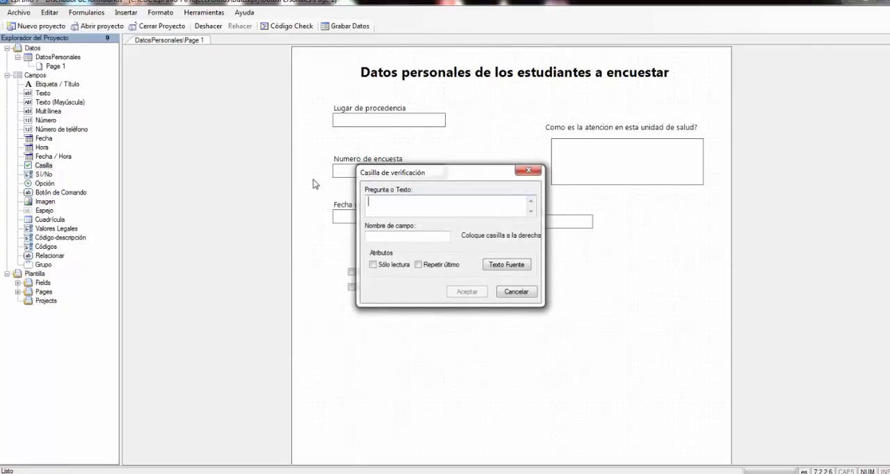
pyautogui.write('Cereales')
pyautogui.press('Tab')
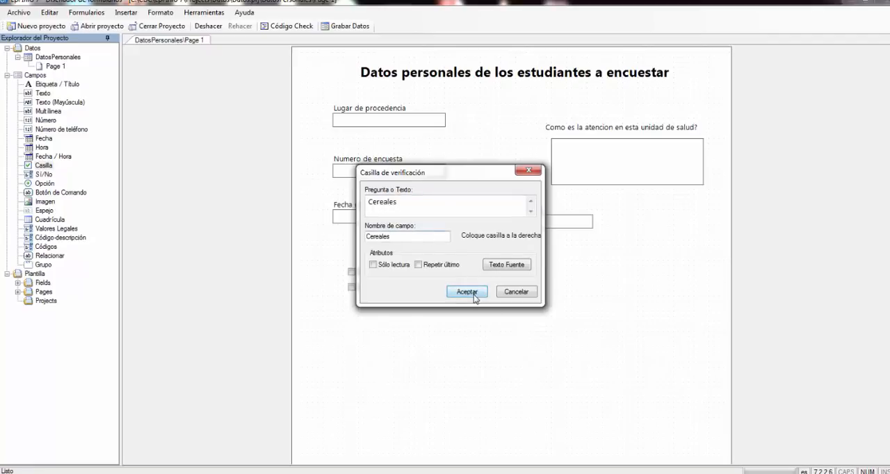
pyautogui.click(469, 293)
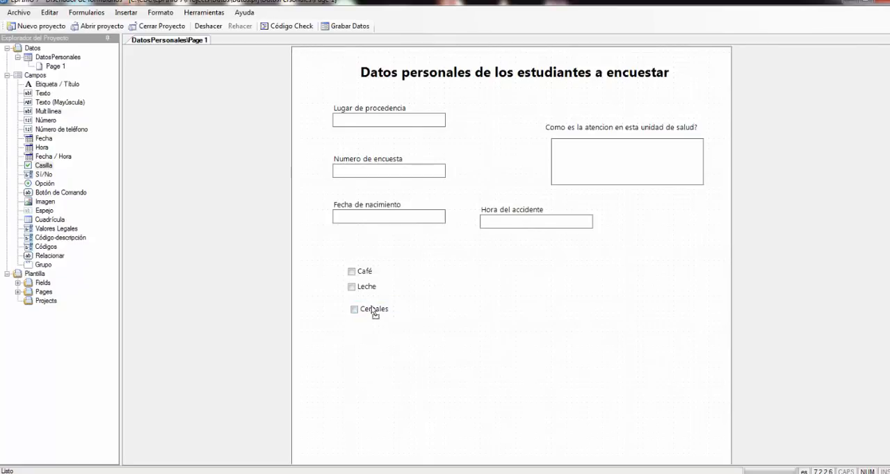
pyautogui.click(375, 310)
pyautogui.moveTo(371, 306); pyautogui.dragTo(371, 308)
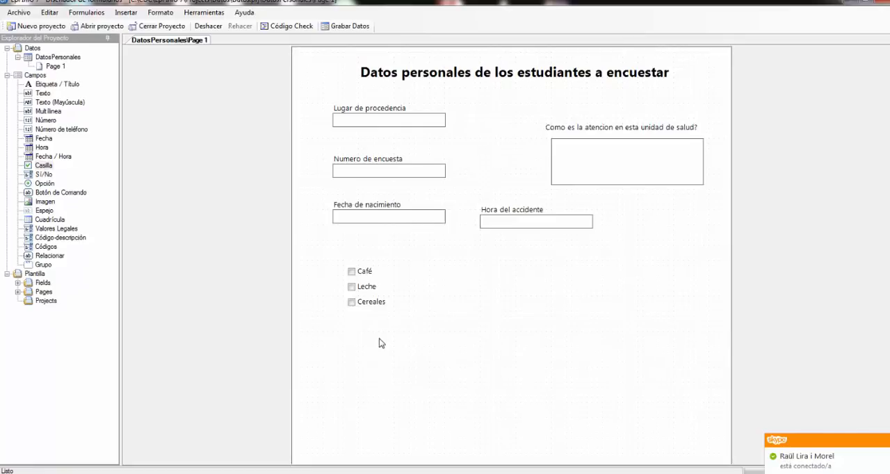
pyautogui.click(369, 271)
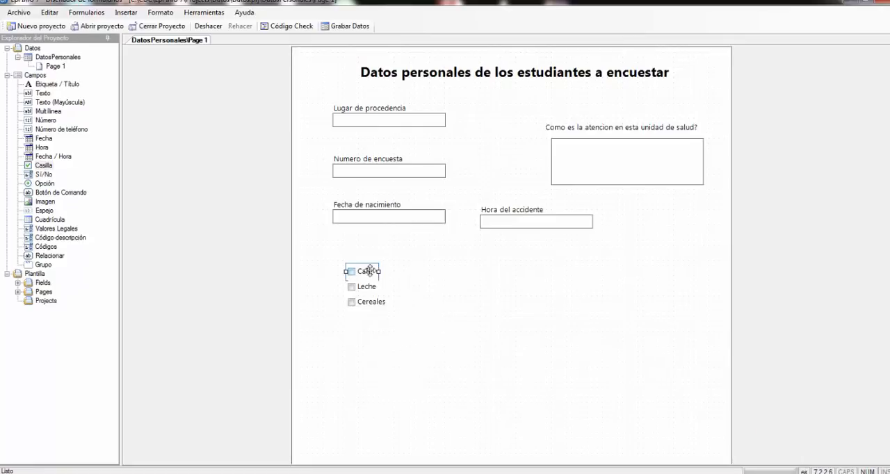
pyautogui.click(383, 369)
pyautogui.click(373, 271)
pyautogui.click(368, 295)
pyautogui.click(347, 277)
# - Group the Café, Leche and Cereales checkboxes under the prompt "Qué desayunó hoy?" with the field name "Qudesayunhoy"
pyautogui.moveTo(422, 330); pyautogui.dragTo(324, 253)
pyautogui.click(126, 12)
pyautogui.click(135, 41)
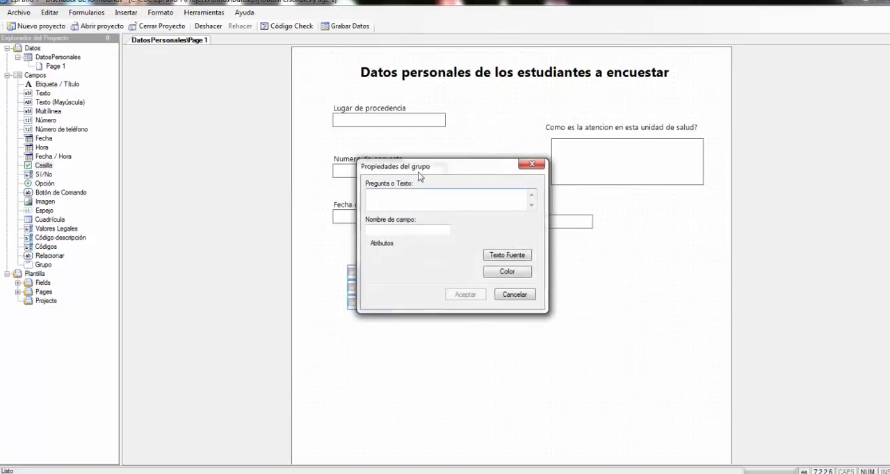
pyautogui.moveTo(418, 172); pyautogui.dragTo(501, 265)
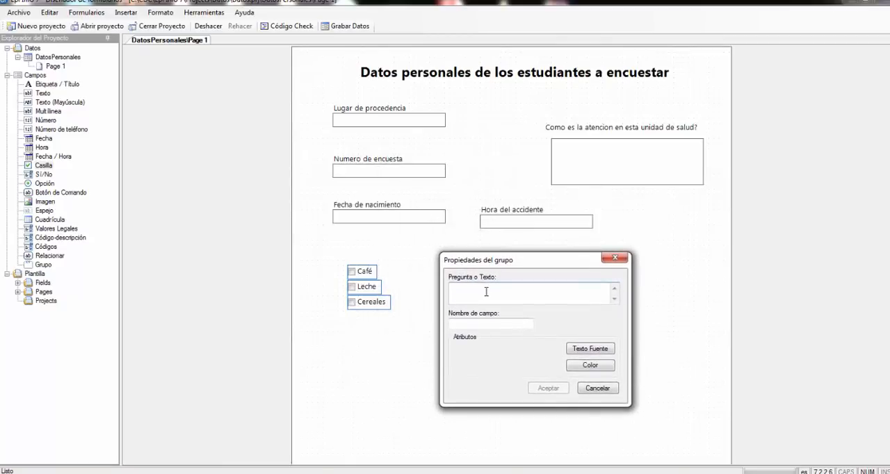
pyautogui.write('Qué desayunó hoy?')
pyautogui.click(480, 323)
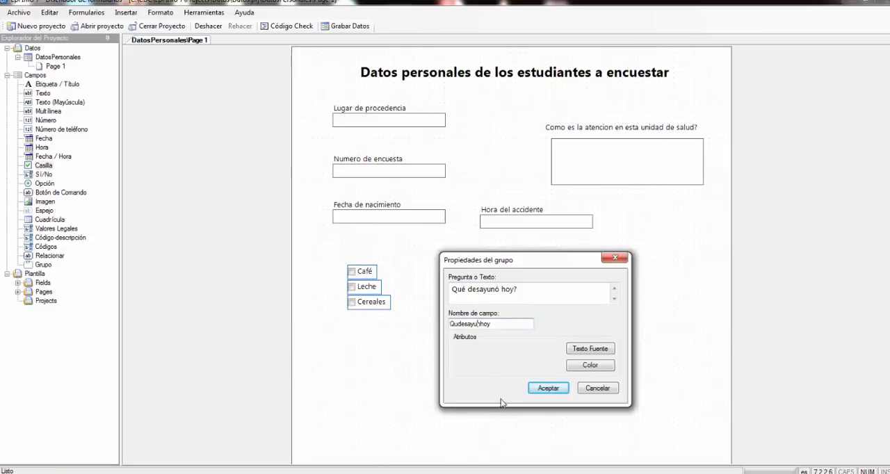
pyautogui.write('n')
pyautogui.click(549, 388)
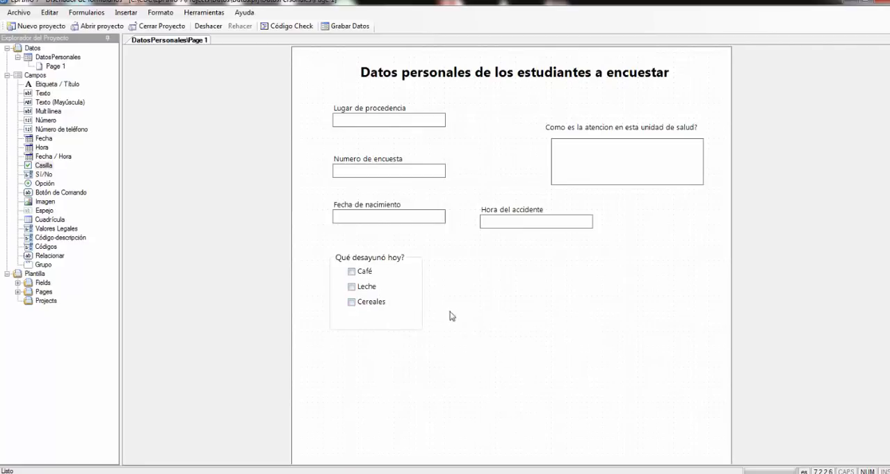
# - Check the prompt and field name in the properties of the "Qué desayunó hoy?" group
pyautogui.rightClick(376, 265)
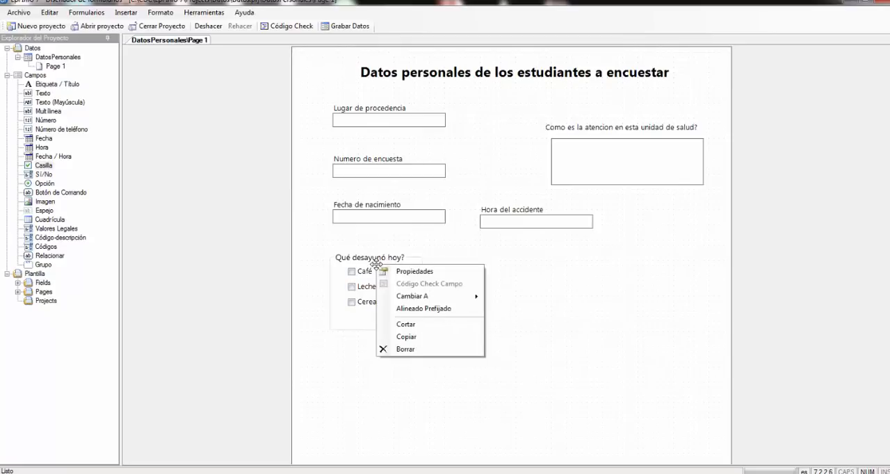
pyautogui.click(416, 272)
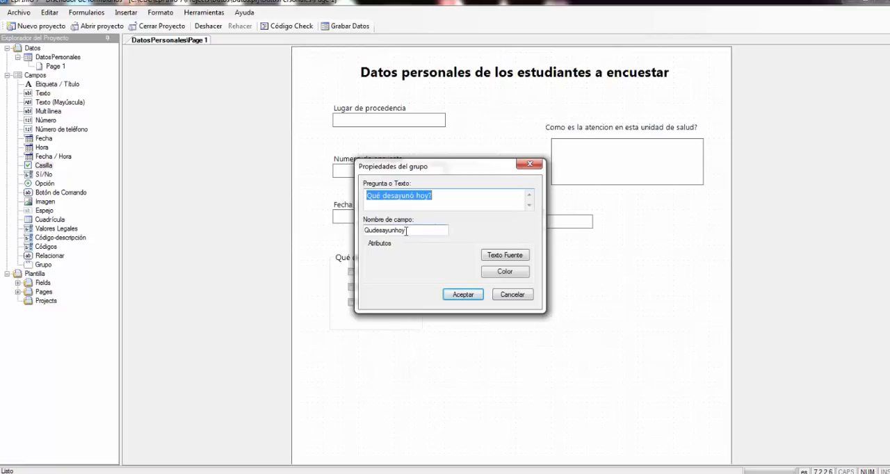
pyautogui.click(462, 295)
pyautogui.click(383, 272)
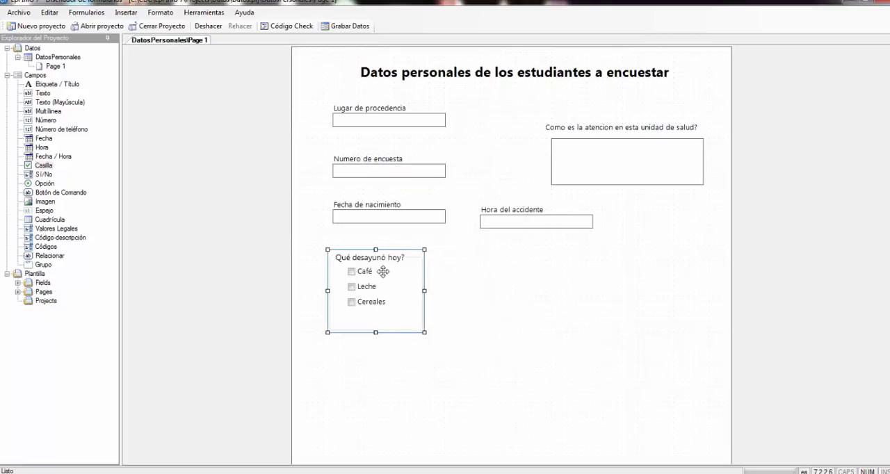
pyautogui.click(368, 272)
pyautogui.click(367, 303)
pyautogui.click(365, 284)
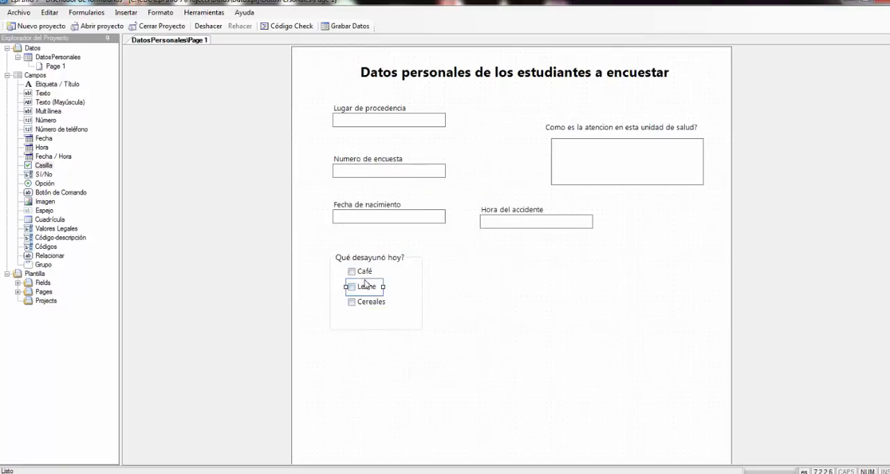
pyautogui.click(369, 303)
pyautogui.click(369, 272)
pyautogui.click(374, 347)
pyautogui.click(393, 303)
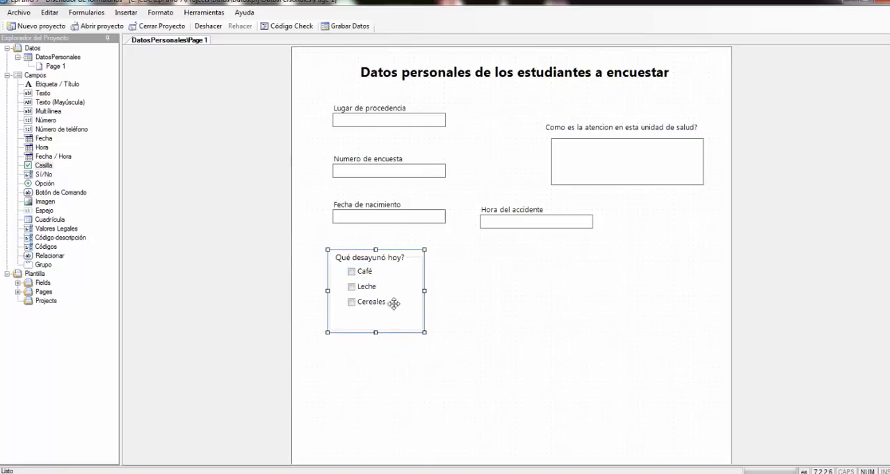
pyautogui.click(463, 360)
pyautogui.click(365, 273)
pyautogui.click(365, 273)
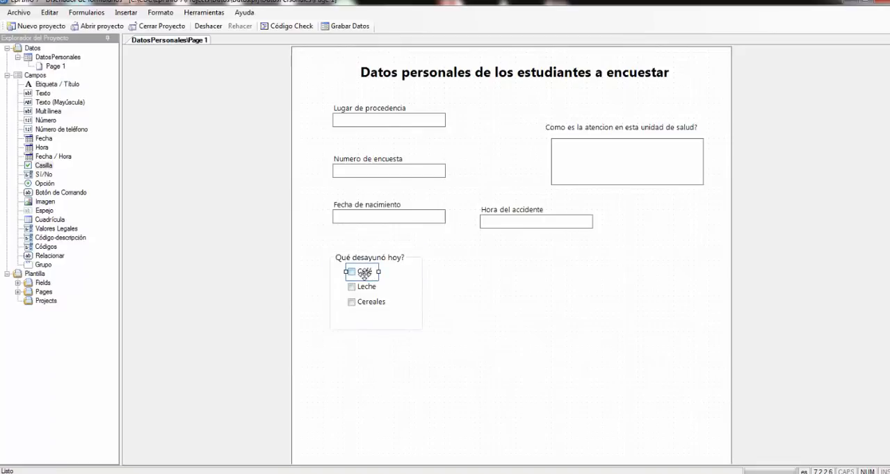
pyautogui.click(366, 302)
pyautogui.click(373, 316)
# - Add a Sí/No field below Hora del accidente with the prompt "Desayuno hoy?" and field name "Desayunohoy"
pyautogui.moveTo(41, 178); pyautogui.dragTo(522, 274)
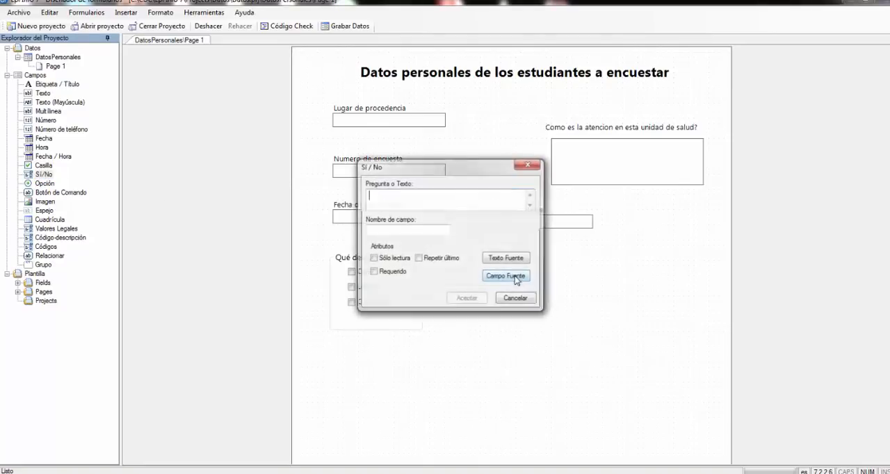
pyautogui.moveTo(430, 167); pyautogui.dragTo(547, 200)
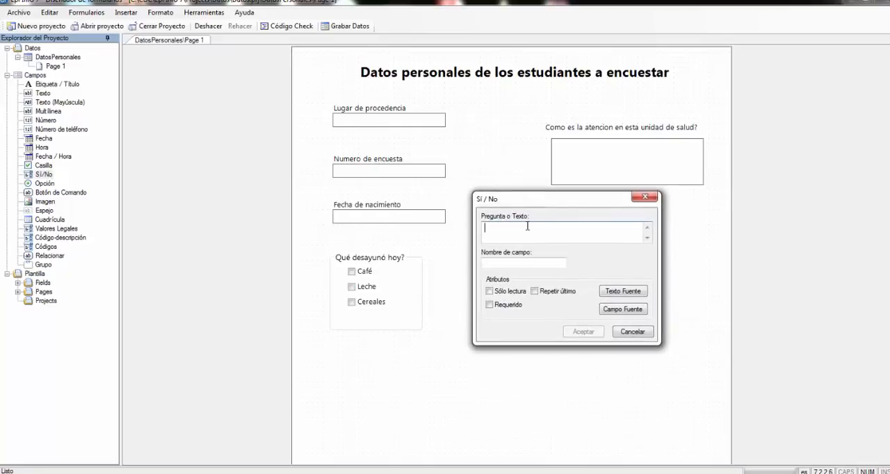
pyautogui.write('Desayuno hoy?')
pyautogui.click(508, 264)
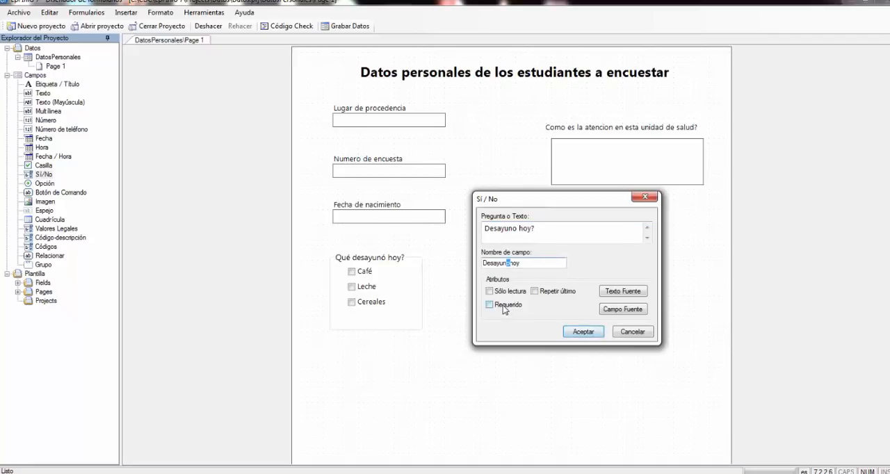
pyautogui.click(589, 336)
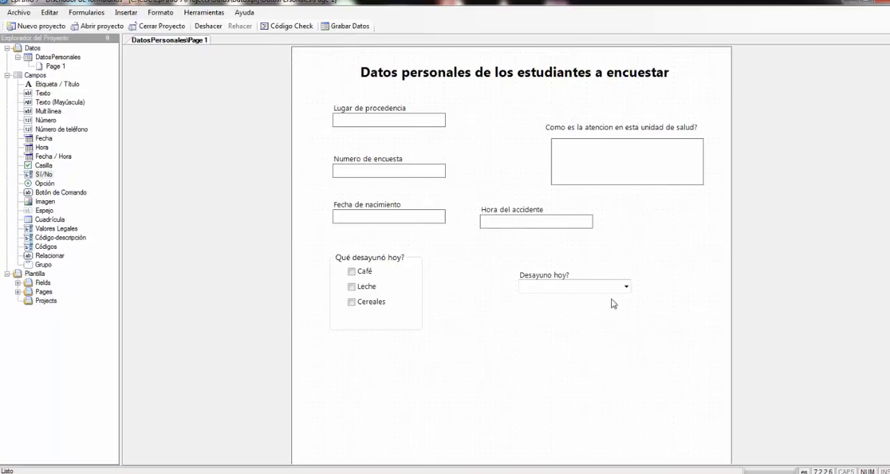
# - Preview the answer choices of the "Desayuno hoy?" field and shift the field slightly up and left
pyautogui.click(626, 287)
pyautogui.click(626, 287)
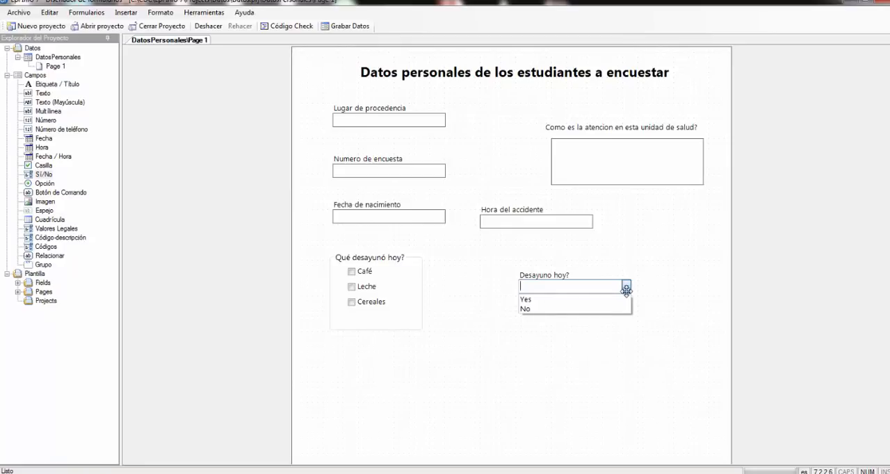
pyautogui.click(555, 340)
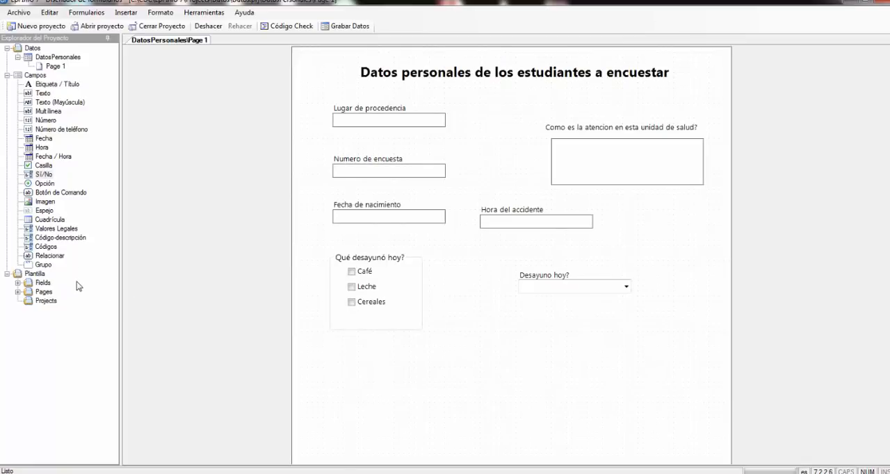
pyautogui.click(555, 273)
pyautogui.moveTo(555, 272); pyautogui.dragTo(524, 266)
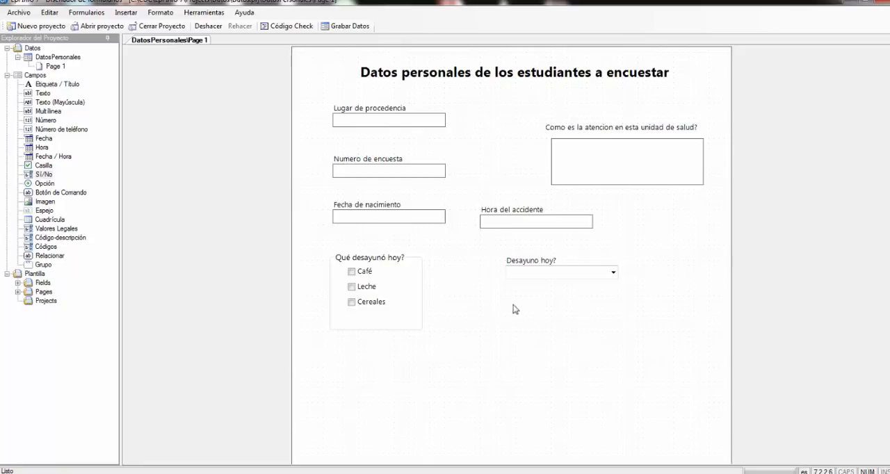
pyautogui.click(536, 273)
pyautogui.click(532, 297)
pyautogui.click(594, 271)
pyautogui.click(387, 275)
pyautogui.click(532, 276)
pyautogui.click(560, 286)
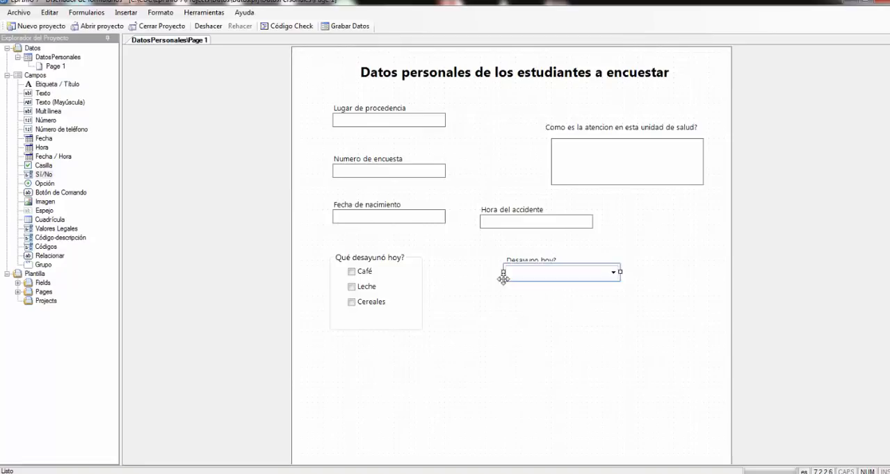
pyautogui.click(330, 297)
pyautogui.click(353, 303)
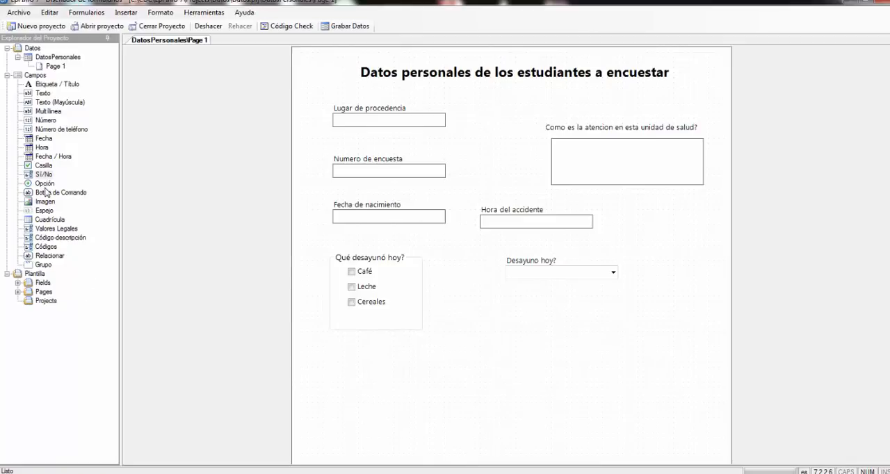
# - Start an Opción field below "Desayuno hoy?" with the prompt "Estado civil" and the suggested field name "Estadocivil"
pyautogui.moveTo(44, 175); pyautogui.dragTo(526, 331)
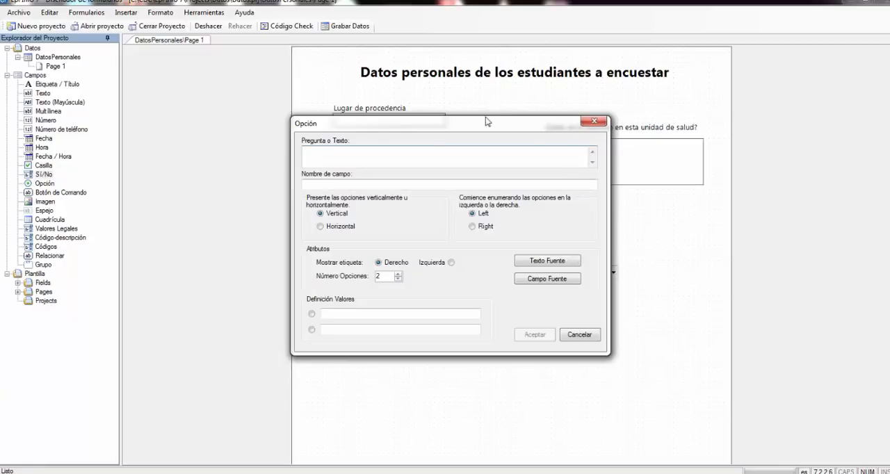
pyautogui.moveTo(486, 116); pyautogui.dragTo(537, 133)
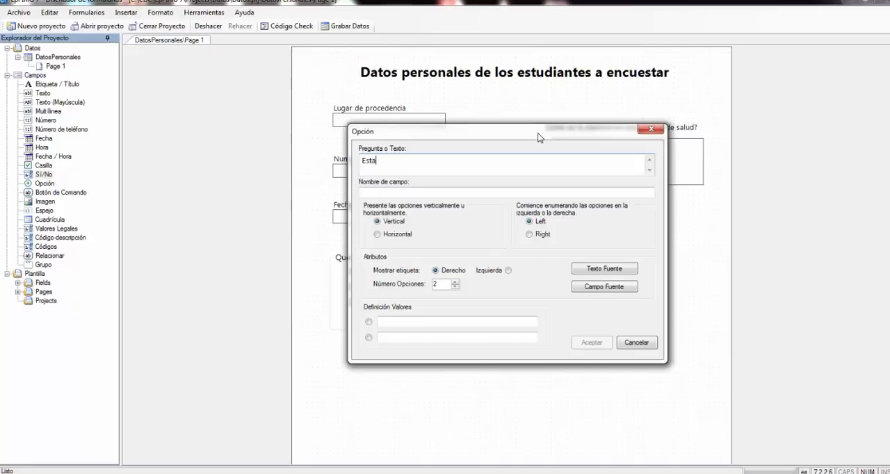
pyautogui.write('do civil')
pyautogui.click(393, 193)
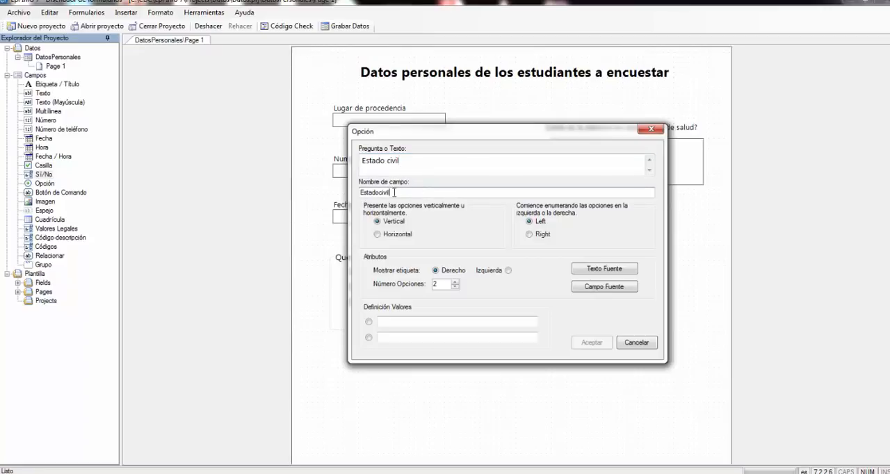
# - Define the first two choices of the Estado civil field as "Soltero" and "Casado"
pyautogui.click(398, 324)
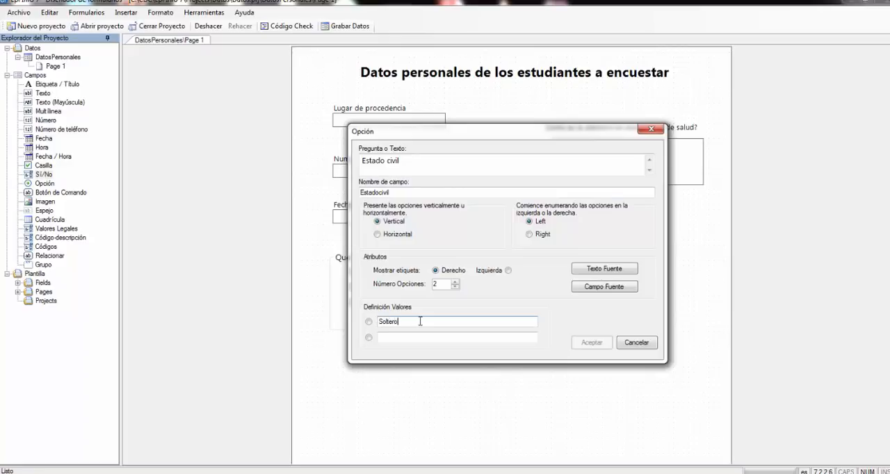
pyautogui.click(399, 338)
pyautogui.write('S')
pyautogui.write('asado')
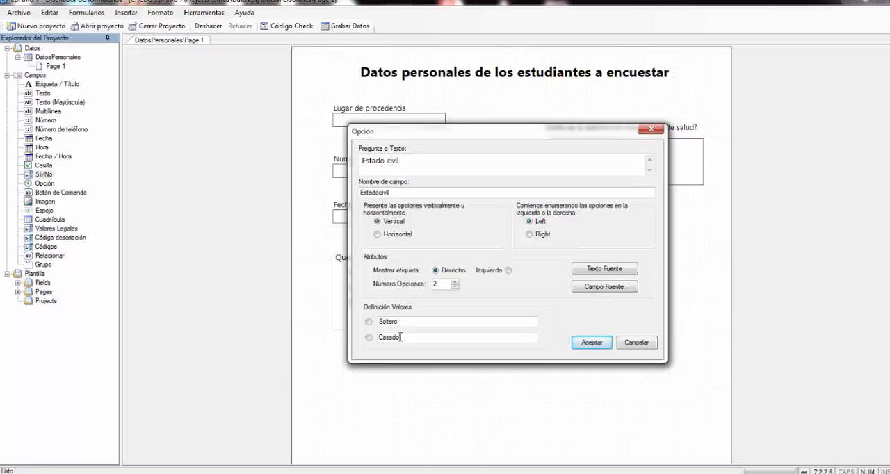
# - Set the number of options to 3, define the third choice as "Union de hecho" and accept the Estado civil field
pyautogui.click(455, 282)
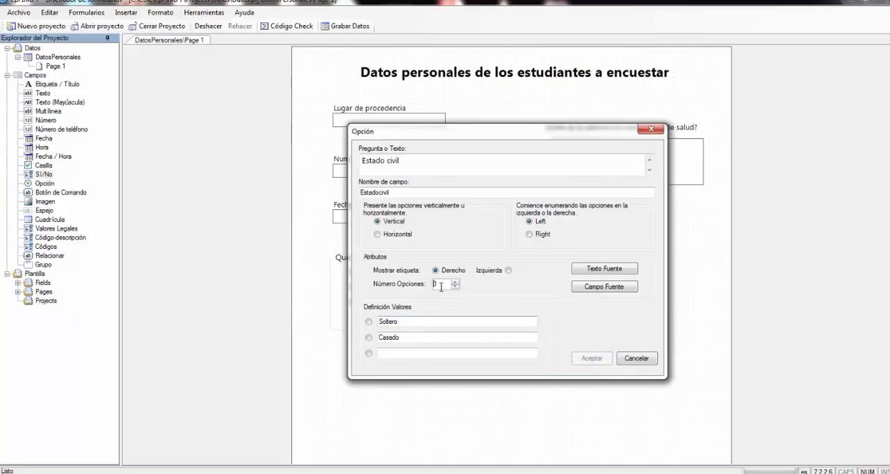
pyautogui.moveTo(443, 284); pyautogui.dragTo(423, 282)
pyautogui.click(393, 357)
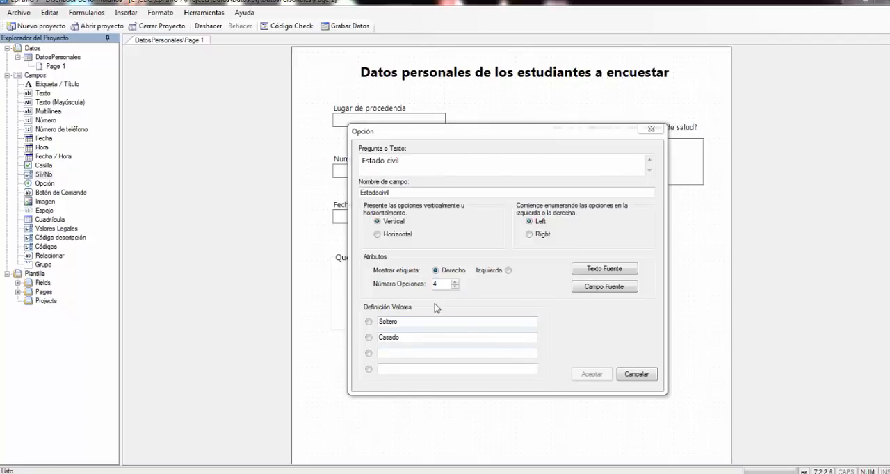
pyautogui.moveTo(441, 284); pyautogui.dragTo(425, 286)
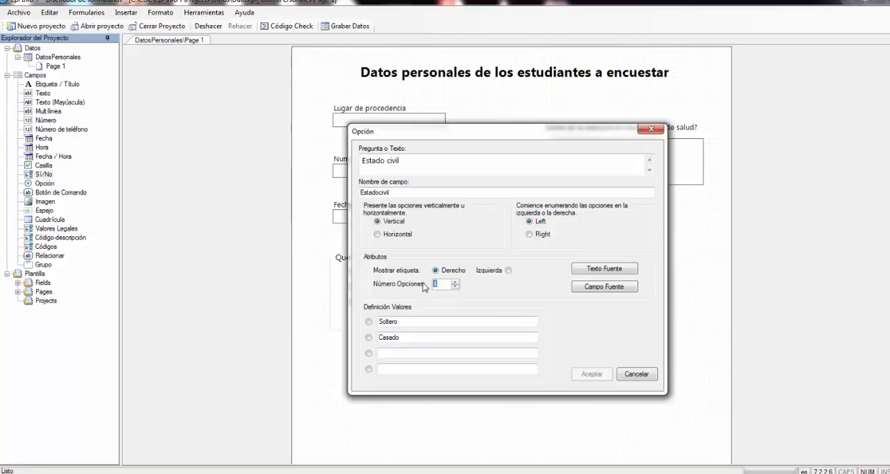
pyautogui.write('3')
pyautogui.click(385, 352)
pyautogui.click(383, 355)
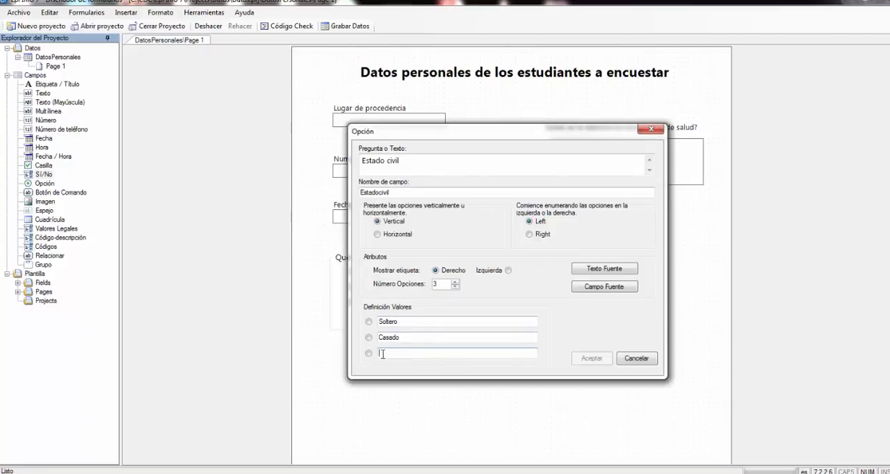
pyautogui.write('Unio')
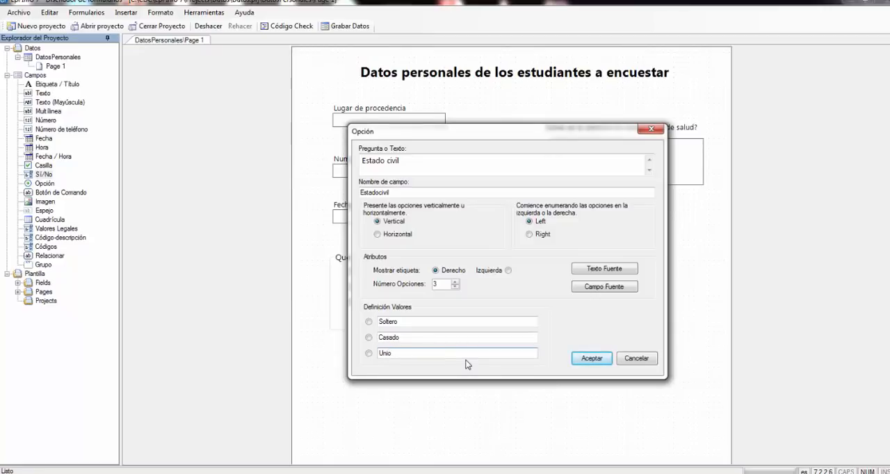
pyautogui.write('n de hecho')
pyautogui.click(592, 359)
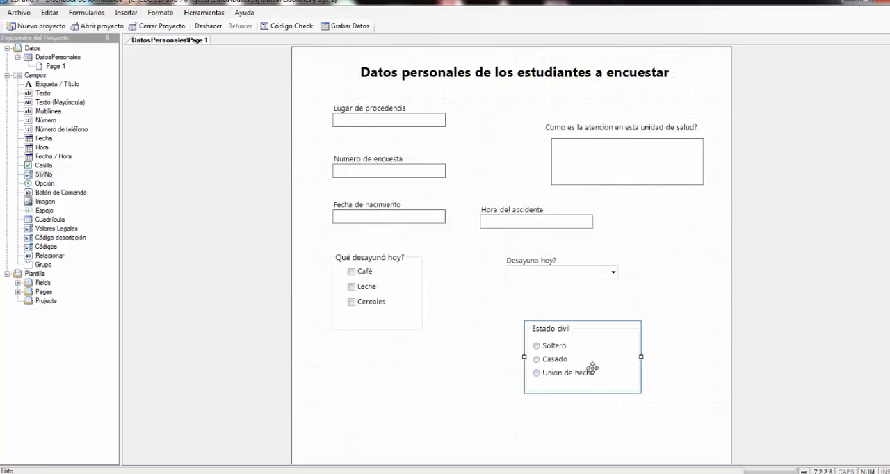
# - Move the Estado civil group up and slightly left, closer below the "Desayuno hoy?" field
pyautogui.moveTo(582, 346)
pyautogui.mouseDown()
pyautogui.moveTo(566, 328)
pyautogui.moveTo(566, 342)
pyautogui.mouseUp()
pyautogui.click(445, 364)
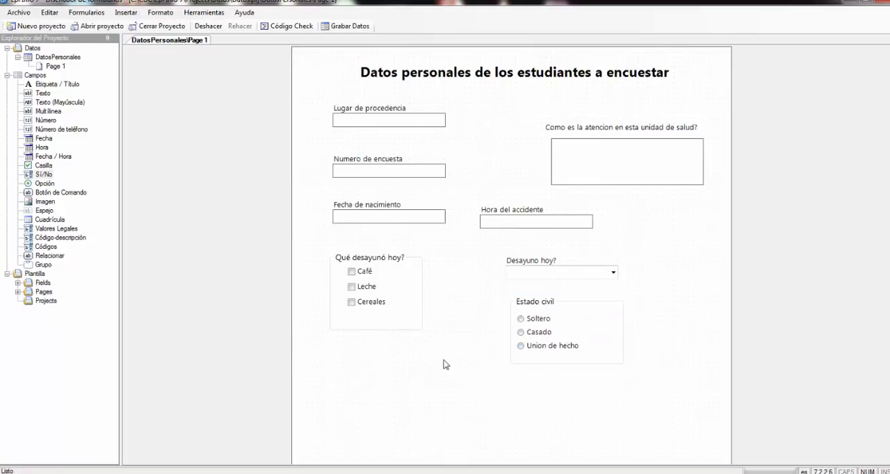
pyautogui.click(508, 324)
pyautogui.click(470, 302)
# - Add a Botón de Comando below the "Qué desayunó hoy?" group with the text "Grabar ficha" and field name "Grabarficha"
pyautogui.click(57, 193)
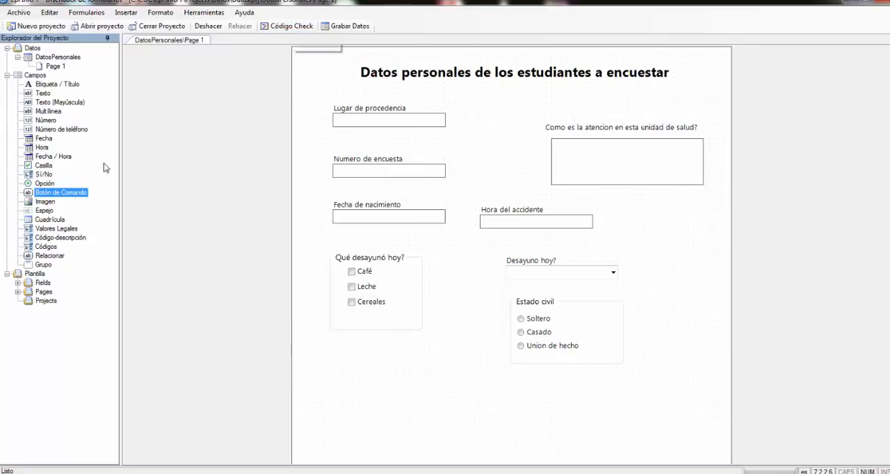
pyautogui.moveTo(66, 195); pyautogui.dragTo(421, 368)
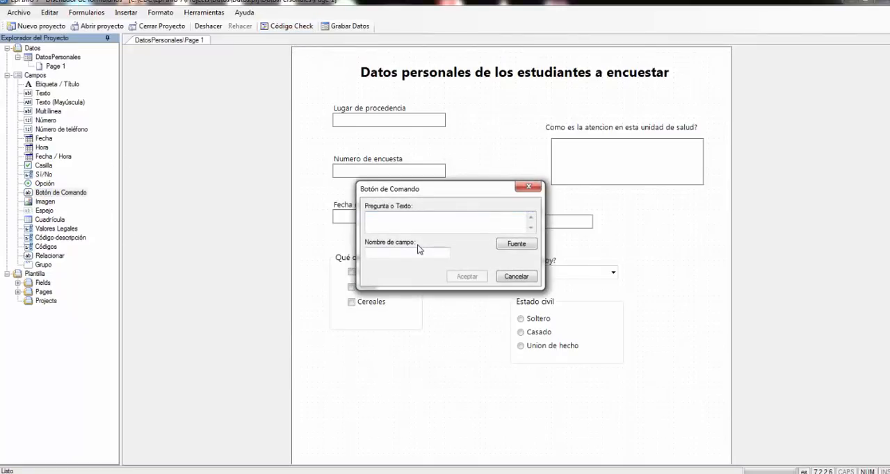
pyautogui.write('Grabar ficha')
pyautogui.click(397, 253)
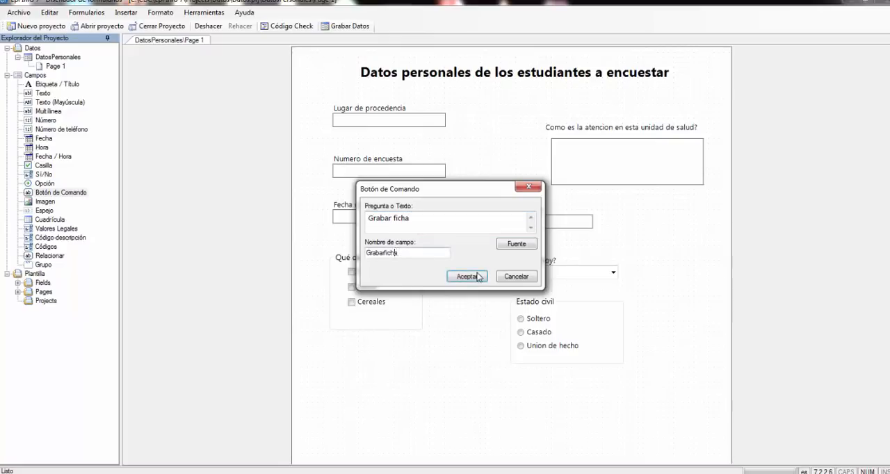
pyautogui.click(477, 281)
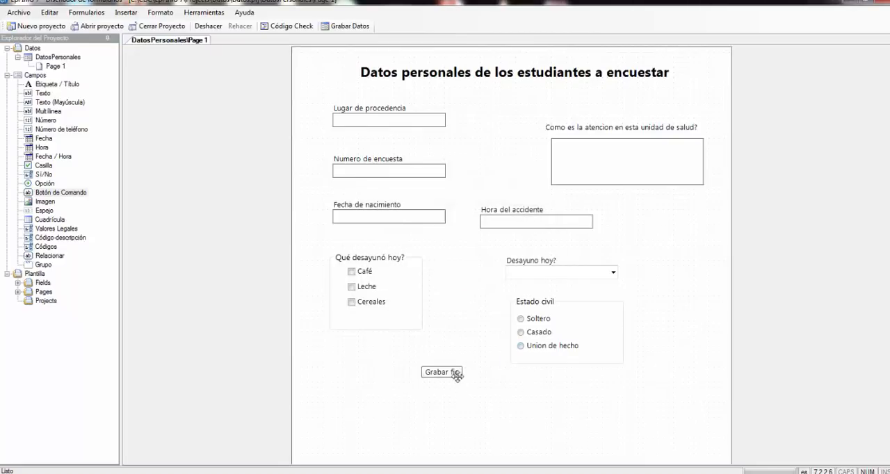
# - Enlarge the "Grabar ficha" button to fit its full text and move it up beside the Estado civil group
pyautogui.click(457, 376)
pyautogui.moveTo(465, 382); pyautogui.dragTo(484, 387)
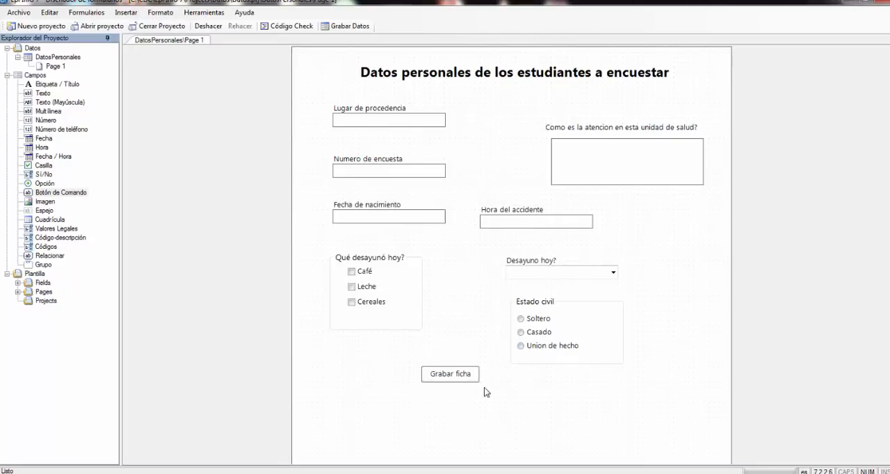
pyautogui.click(459, 381)
pyautogui.click(462, 391)
pyautogui.click(459, 380)
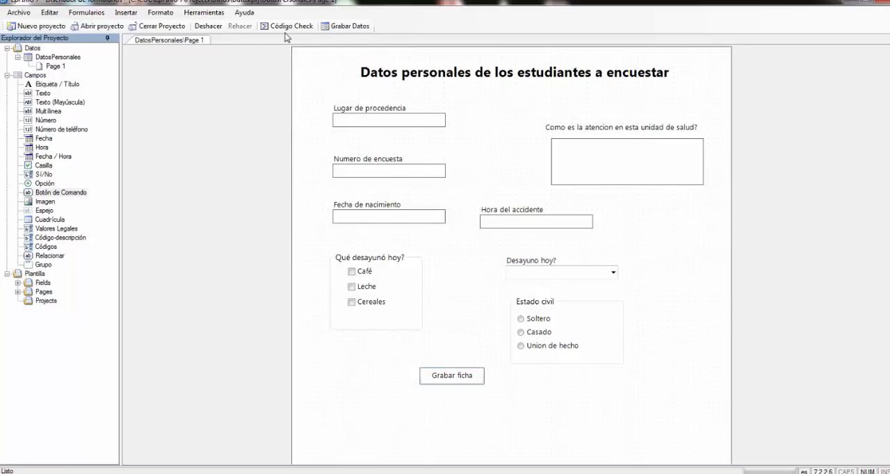
pyautogui.moveTo(462, 383); pyautogui.dragTo(469, 358)
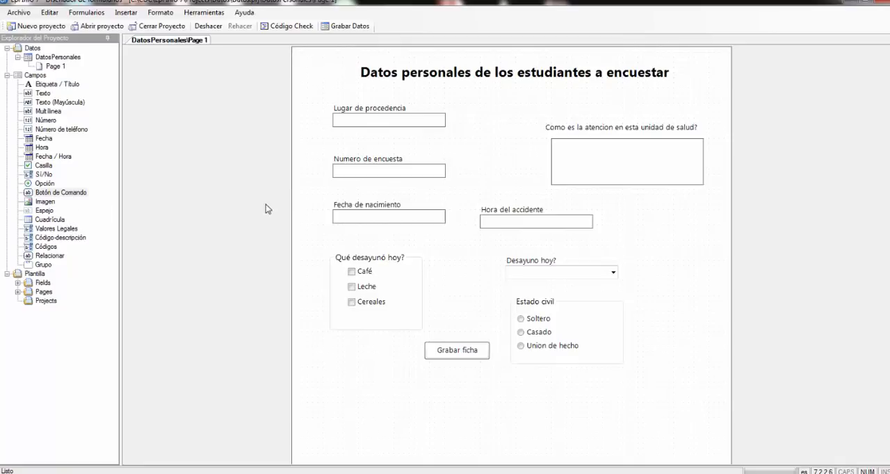
# - Add an Imagen field with the prompt "foto" and suggested field name, and shrink it to fit the page beside Hora del accidente
pyautogui.click(679, 96)
pyautogui.click(708, 112)
pyautogui.moveTo(56, 193)
pyautogui.mouseDown()
pyautogui.moveTo(72, 211)
pyautogui.moveTo(491, 323)
pyautogui.moveTo(86, 207)
pyautogui.moveTo(59, 209)
pyautogui.mouseUp()
pyautogui.click(46, 201)
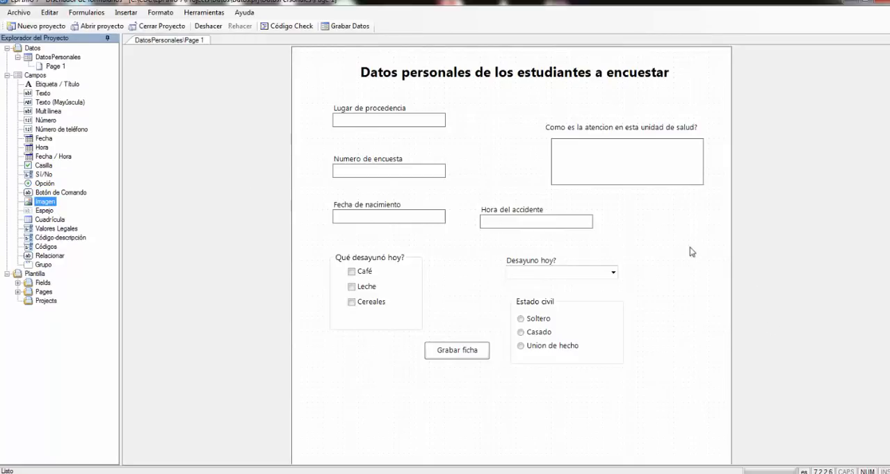
pyautogui.moveTo(46, 204); pyautogui.dragTo(662, 233)
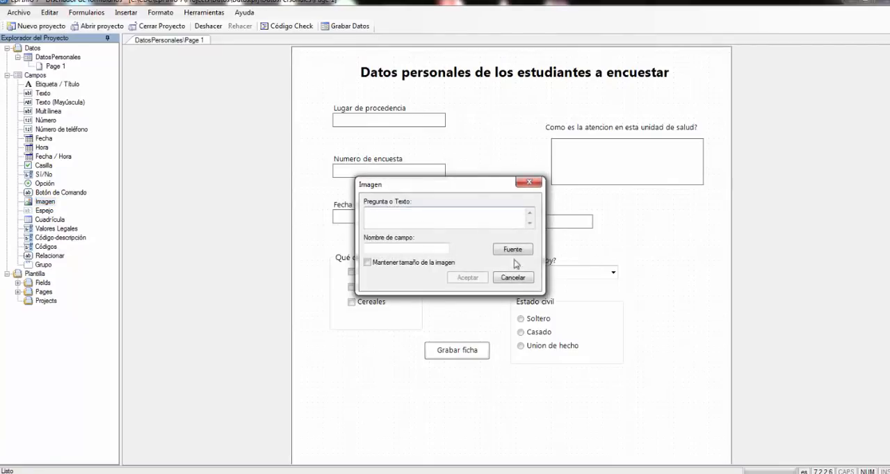
pyautogui.write('fto')
pyautogui.press('BackSpace')
pyautogui.press('BackSpace')
pyautogui.write('oto')
pyautogui.click(401, 248)
pyautogui.click(468, 278)
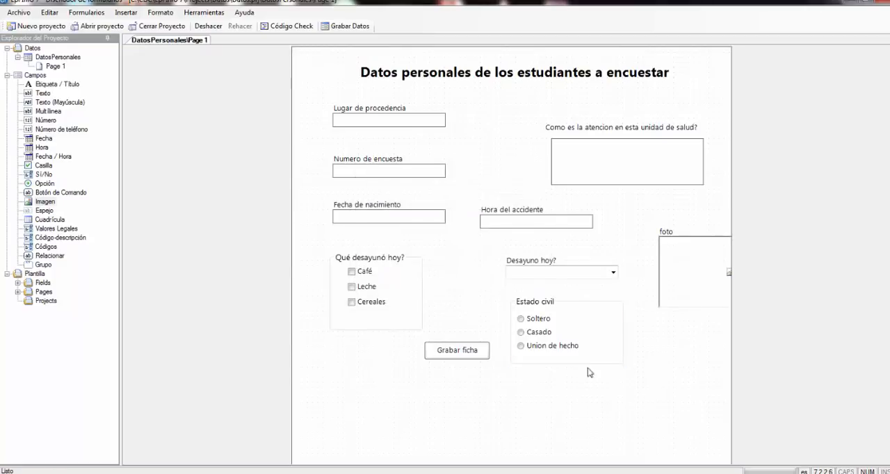
pyautogui.moveTo(691, 268); pyautogui.dragTo(649, 237)
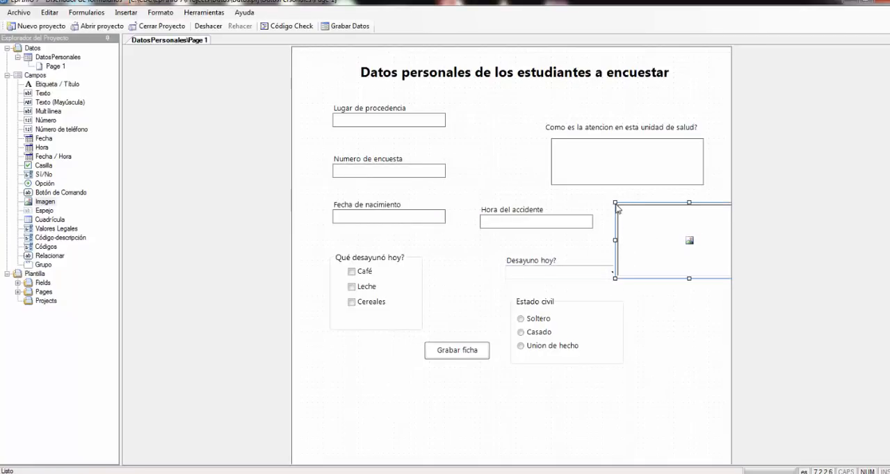
pyautogui.moveTo(616, 203); pyautogui.dragTo(653, 216)
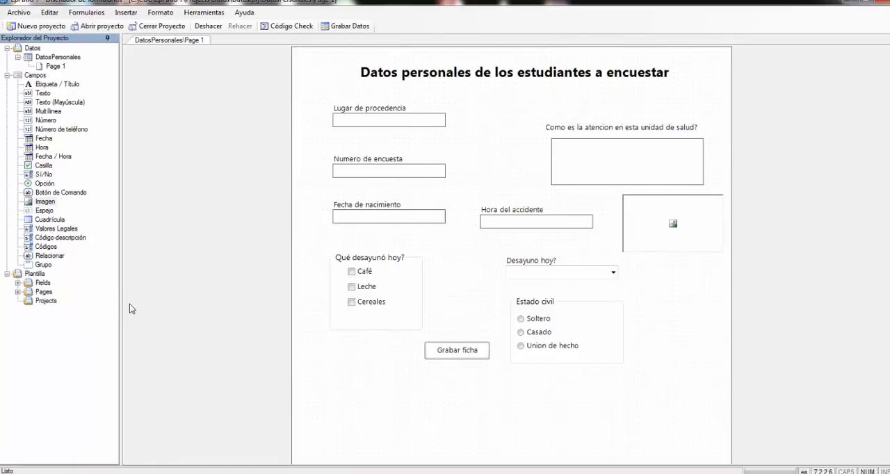
# - Start a Valores Legales field below the breakfast group with prompt and field name "Procedencia", and mark it as Requerido
pyautogui.click(57, 229)
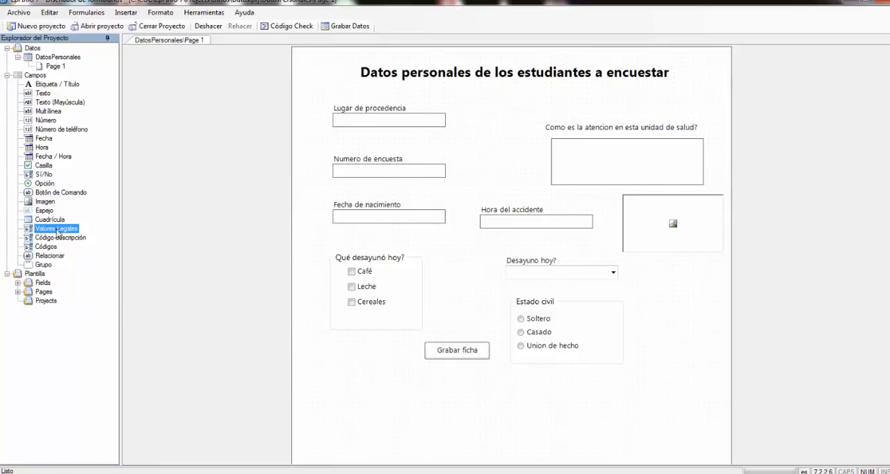
pyautogui.moveTo(57, 233); pyautogui.dragTo(72, 230)
pyautogui.moveTo(375, 379)
pyautogui.mouseDown()
pyautogui.moveTo(368, 391)
pyautogui.moveTo(384, 390)
pyautogui.mouseUp()
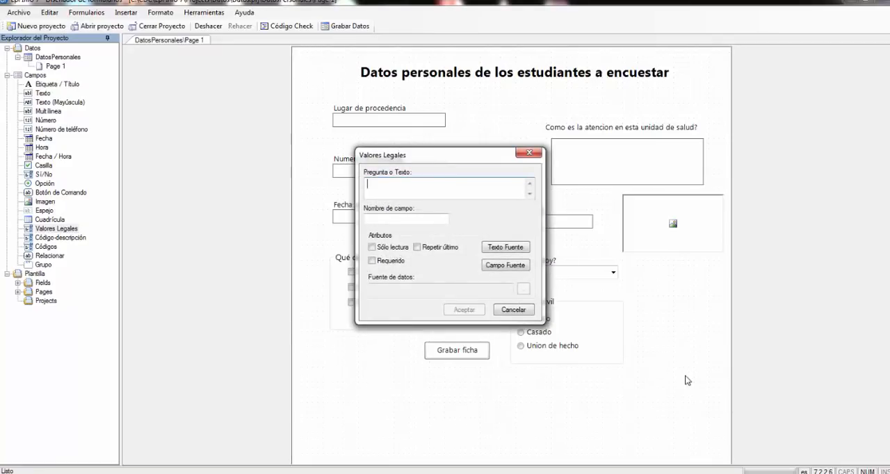
pyautogui.write('P')
pyautogui.write('rco')
pyautogui.press('BackSpace')
pyautogui.press('BackSpace')
pyautogui.write('ocedencia')
pyautogui.click(418, 219)
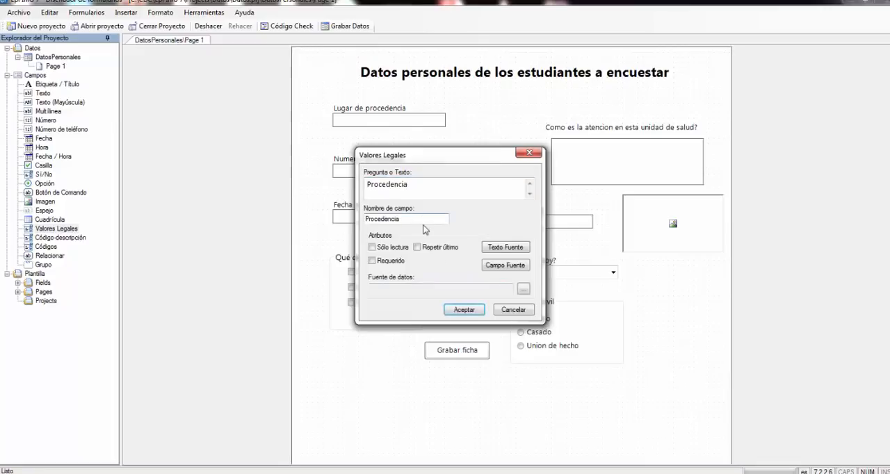
pyautogui.click(374, 261)
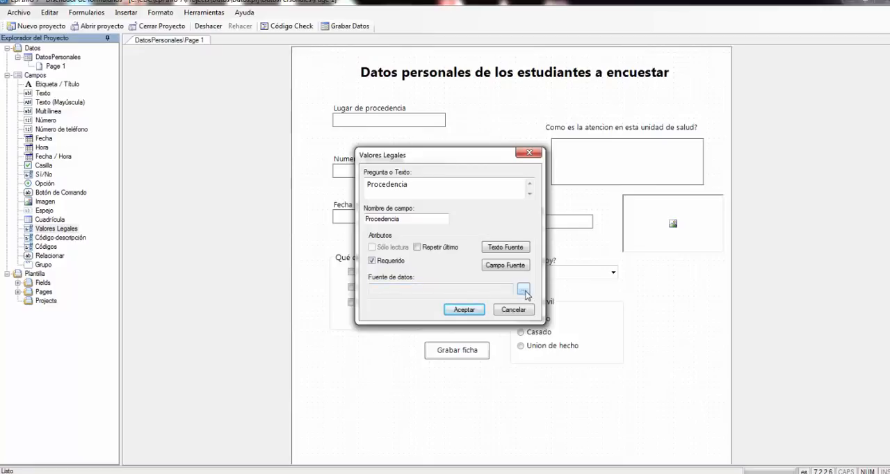
# - Create a new data source for the Procedencia field and enter the values Managua and Masaya
pyautogui.click(523, 290)
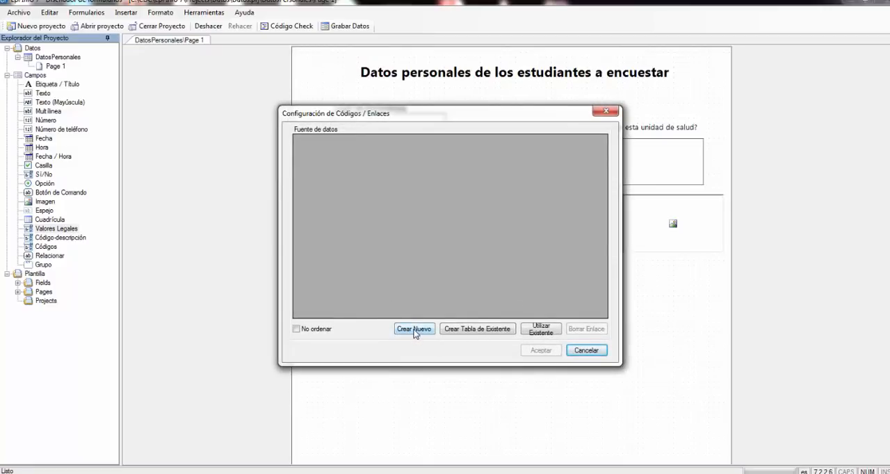
pyautogui.click(414, 330)
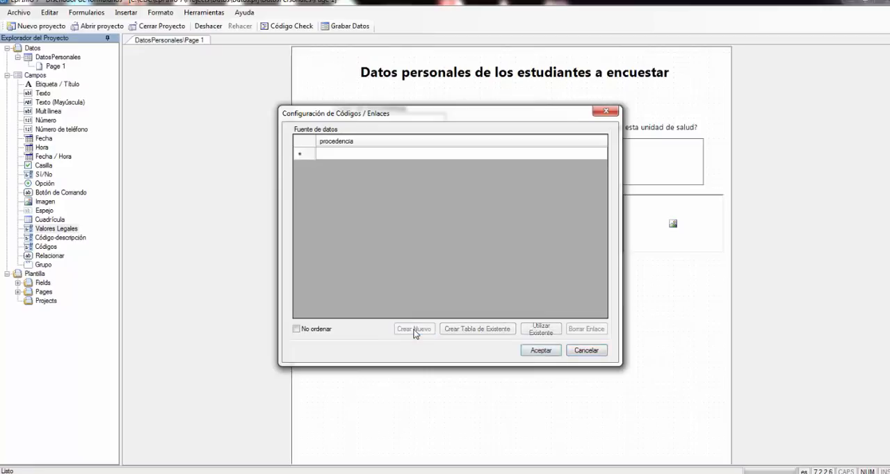
pyautogui.click(334, 155)
pyautogui.write('M')
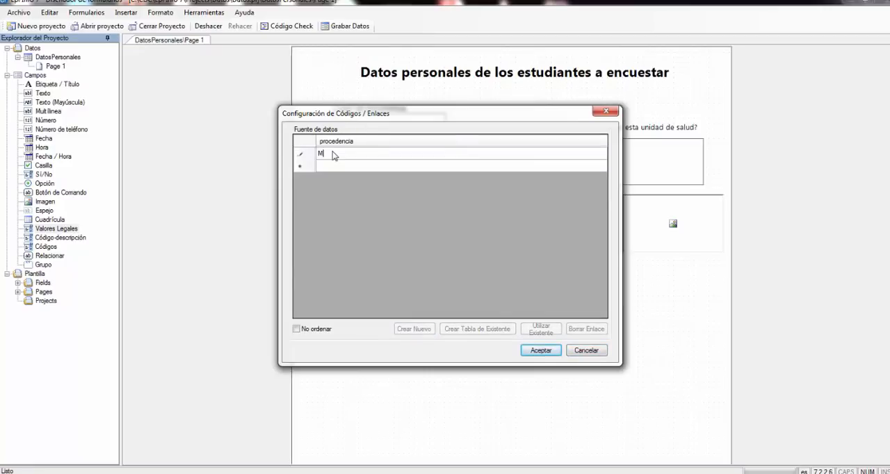
pyautogui.write('anagua')
pyautogui.click(343, 169)
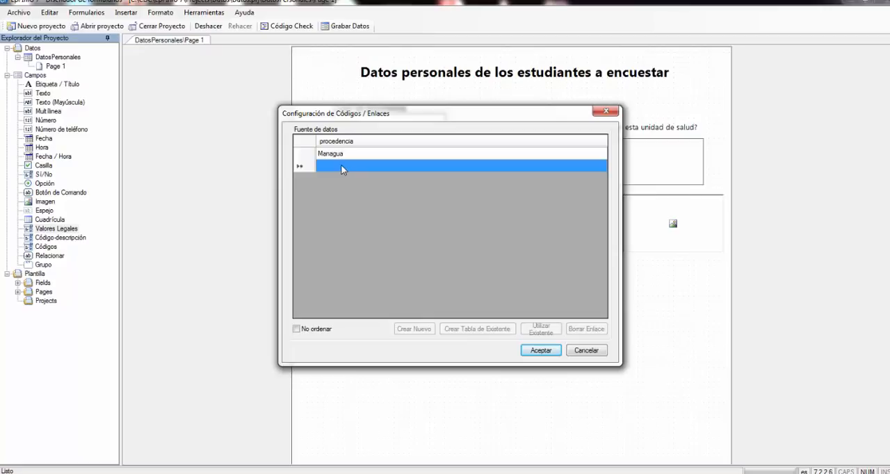
pyautogui.write('Masaya')
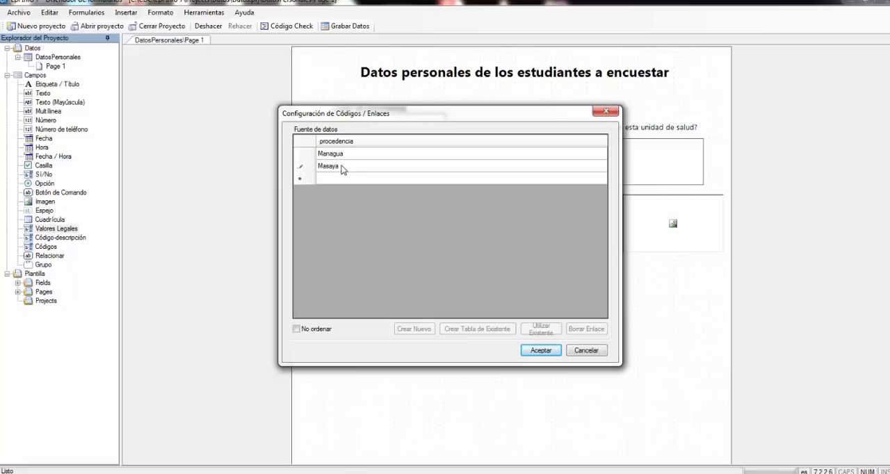
# - Add Carazo, Rivas and Costa Caribe Norte to the Procedencia field's data source
pyautogui.click(327, 179)
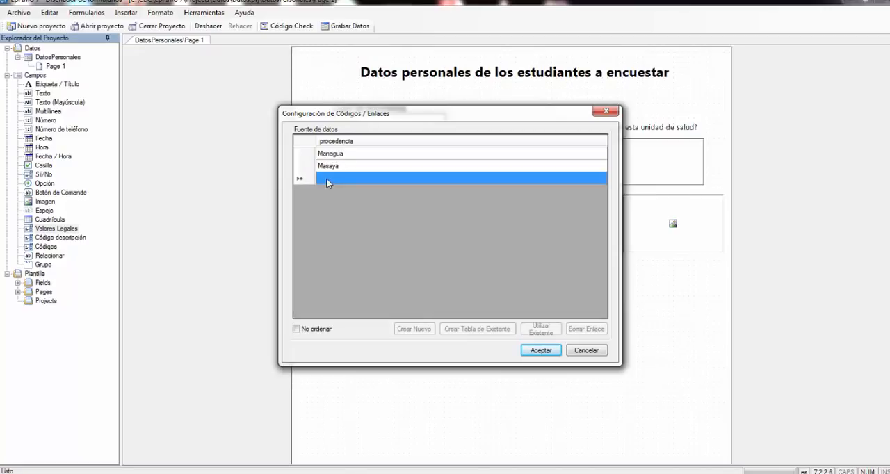
pyautogui.write('Car')
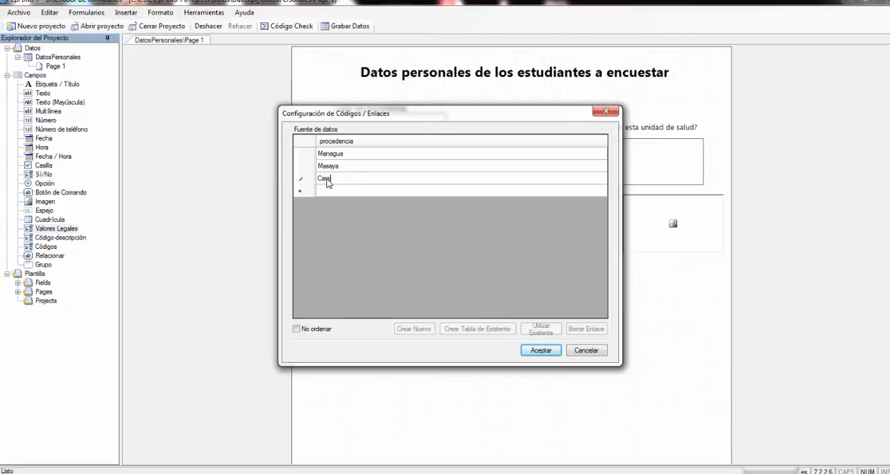
pyautogui.write('azo')
pyautogui.click(377, 190)
pyautogui.write('Re')
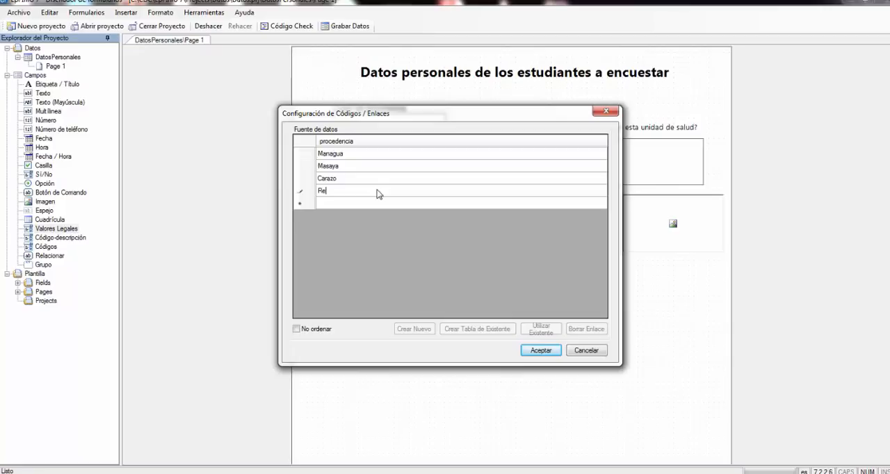
pyautogui.write('ivas')
pyautogui.click(353, 203)
pyautogui.write('Cos')
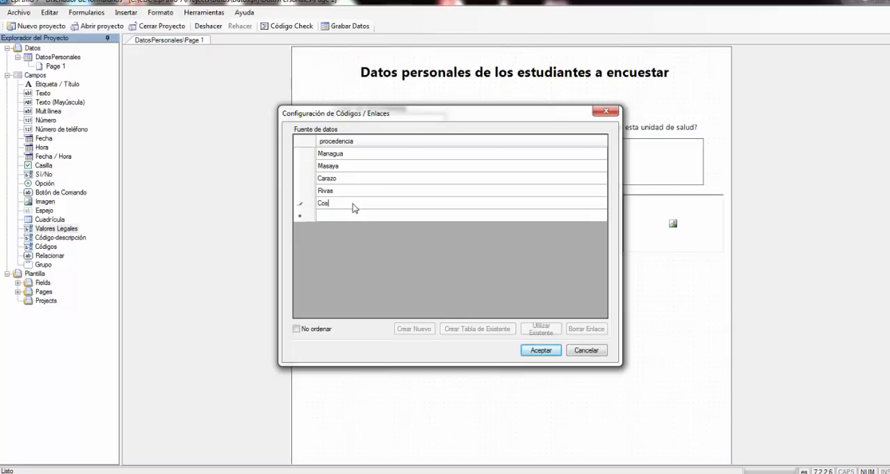
pyautogui.write('ta Caribe Norte')
# - Add Matagalpa as the next Procedencia value, then accept the data source and the Valores Legales field
pyautogui.click(362, 218)
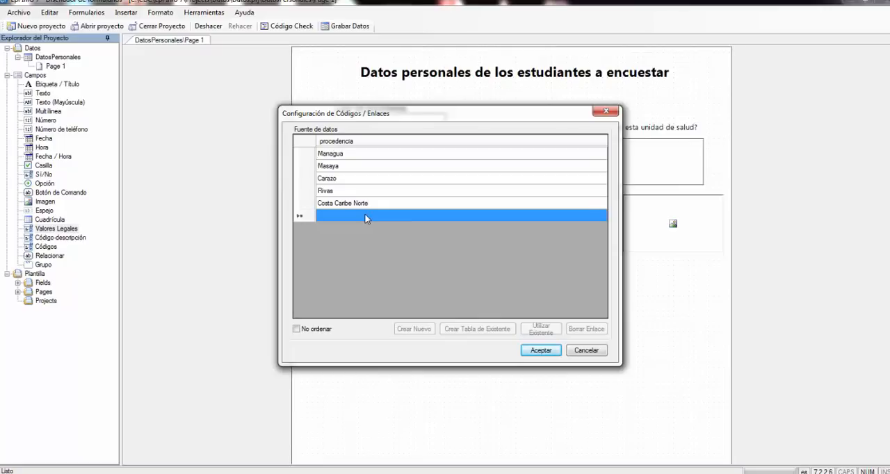
pyautogui.click(366, 215)
pyautogui.write('M')
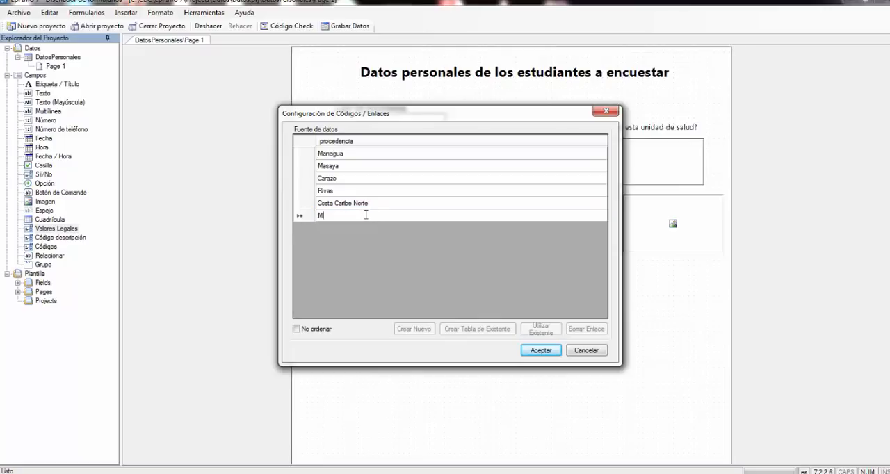
pyautogui.write('ata')
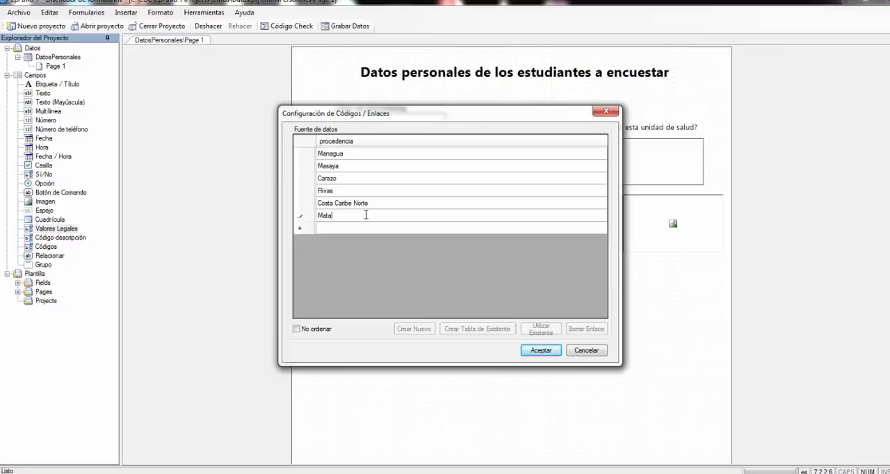
pyautogui.write('galpa')
pyautogui.click(541, 351)
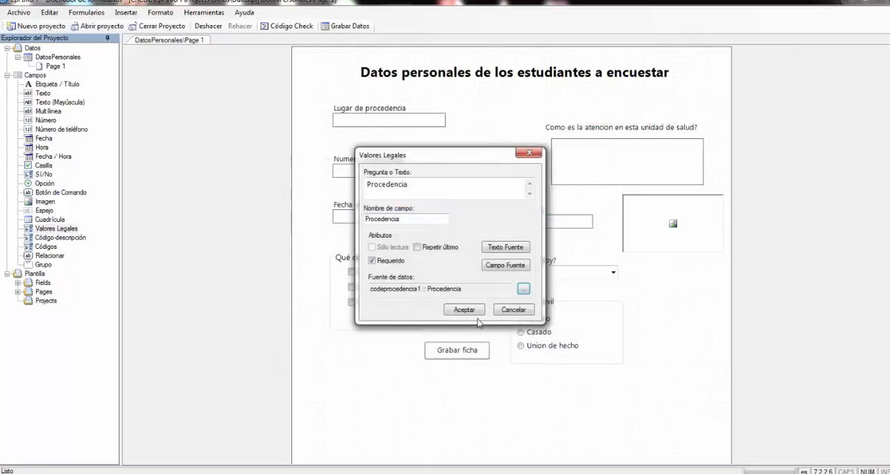
pyautogui.click(463, 311)
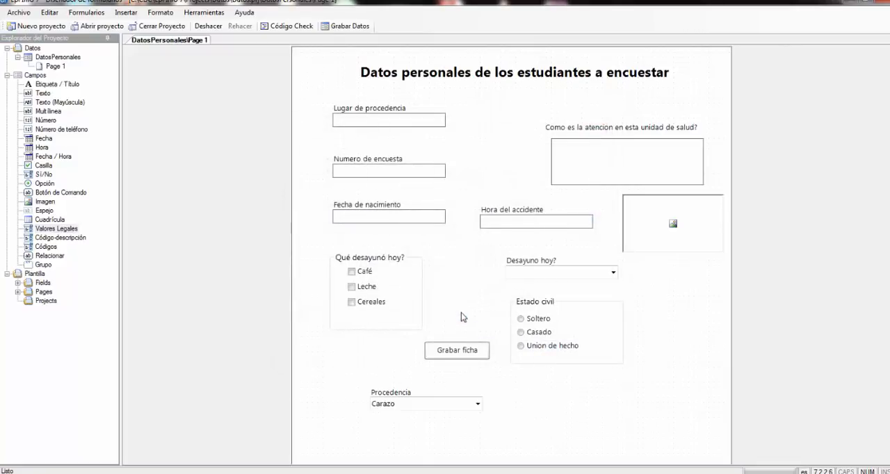
# - Check the values offered by the Procedencia field on the form
pyautogui.click(479, 404)
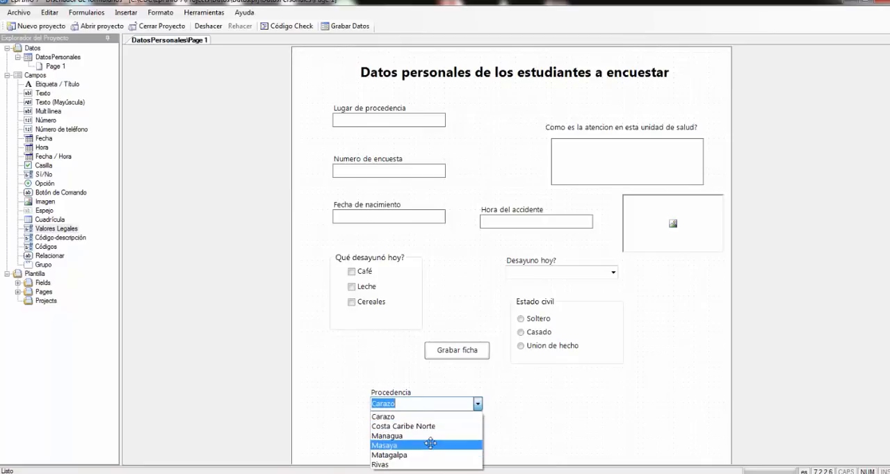
pyautogui.click(579, 401)
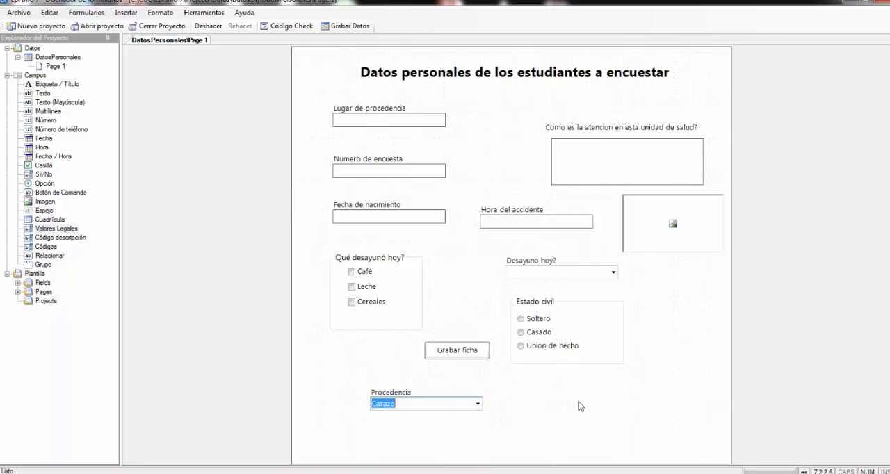
pyautogui.rightClick(397, 406)
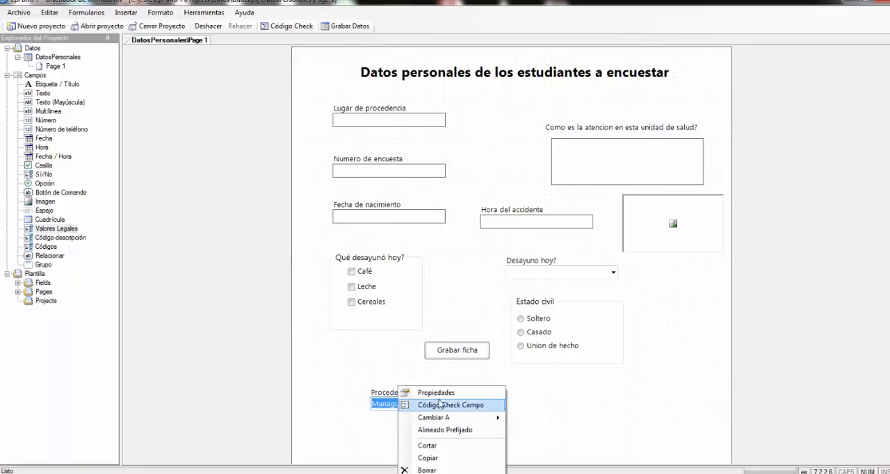
pyautogui.click(556, 412)
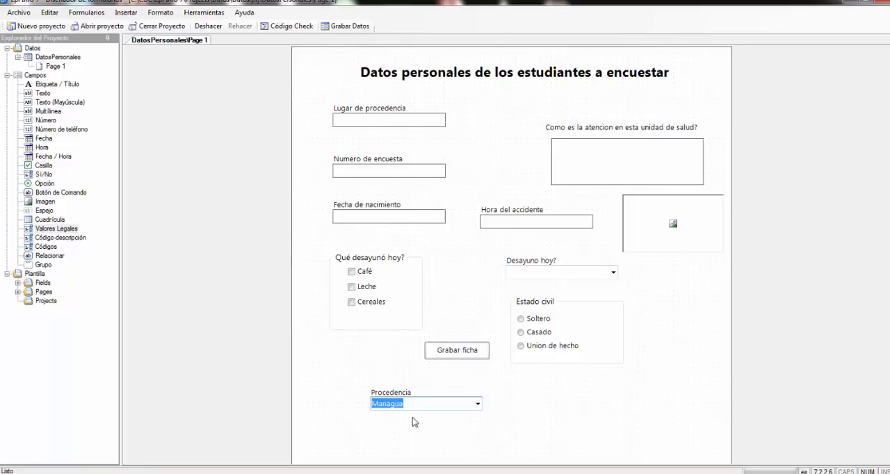
# - Reopen the Procedencia field's data source, add the value "Otro departamento", and accept the changes to the field
pyautogui.rightClick(410, 406)
pyautogui.click(431, 391)
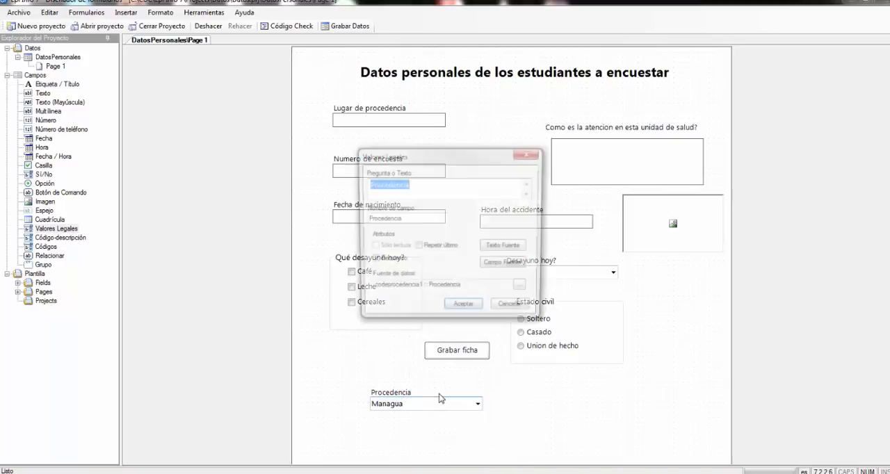
pyautogui.click(523, 289)
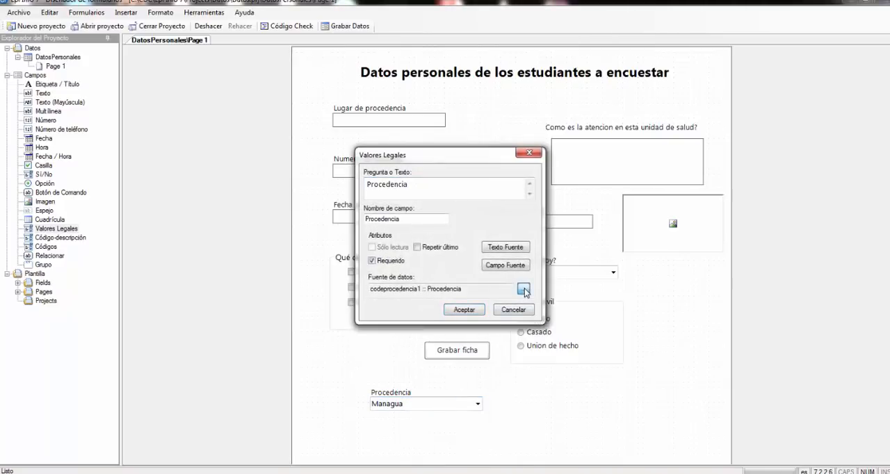
pyautogui.click(328, 229)
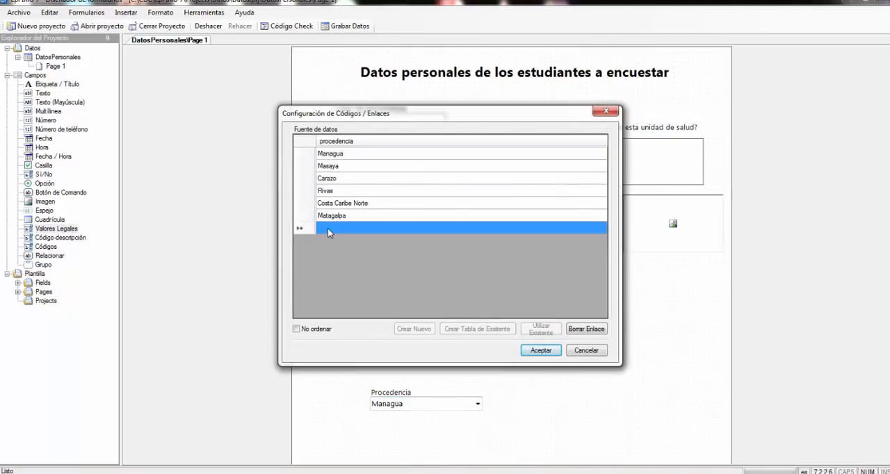
pyautogui.write('Otro')
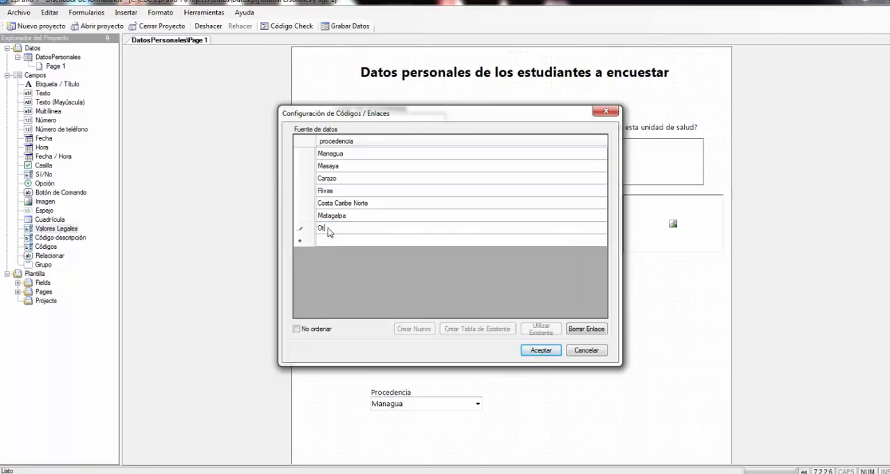
pyautogui.write(' departamento')
pyautogui.click(540, 352)
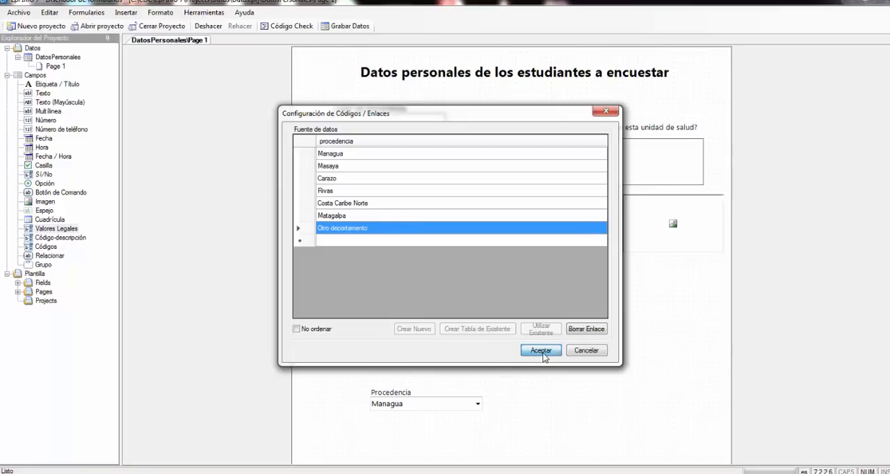
pyautogui.click(465, 309)
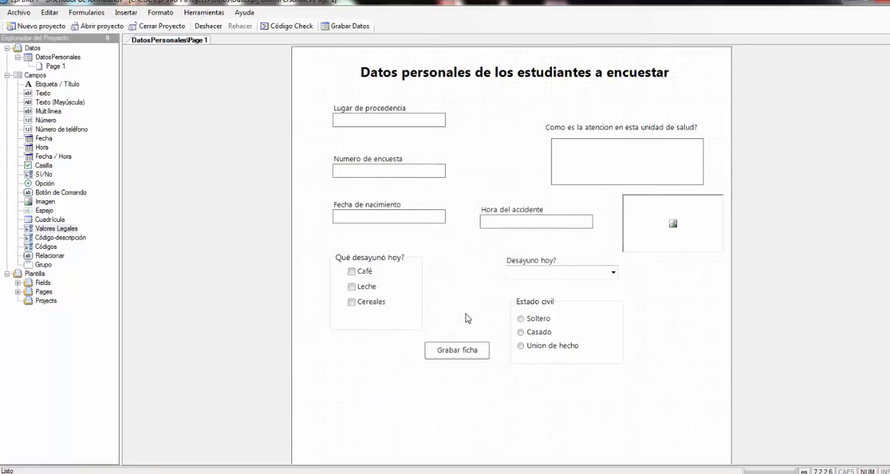
# - Review the updated Procedencia list on the form for the added department option
pyautogui.click(477, 404)
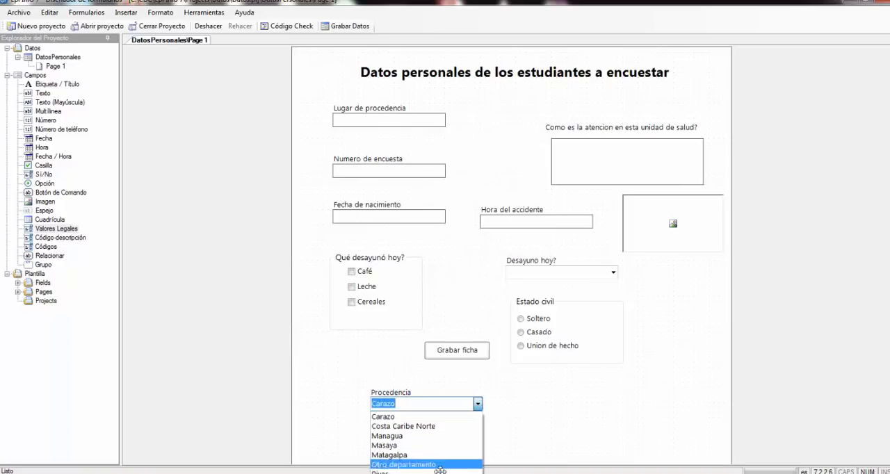
pyautogui.click(554, 416)
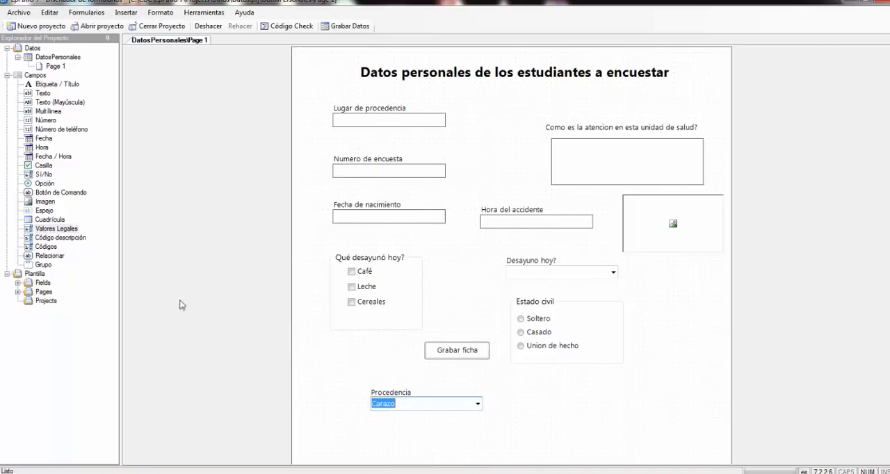
pyautogui.click(68, 238)
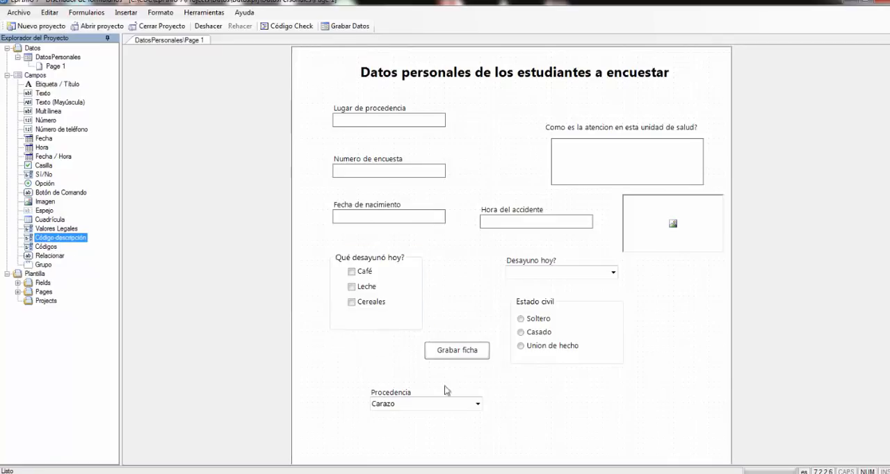
pyautogui.click(477, 405)
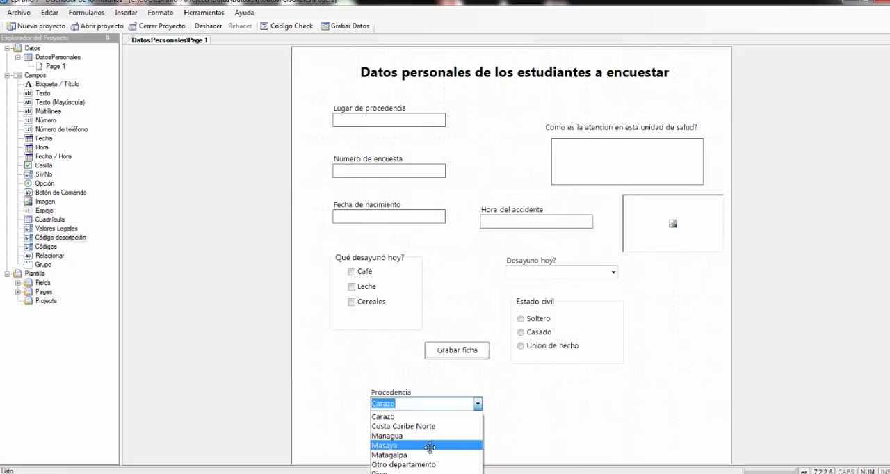
pyautogui.press('Escape')
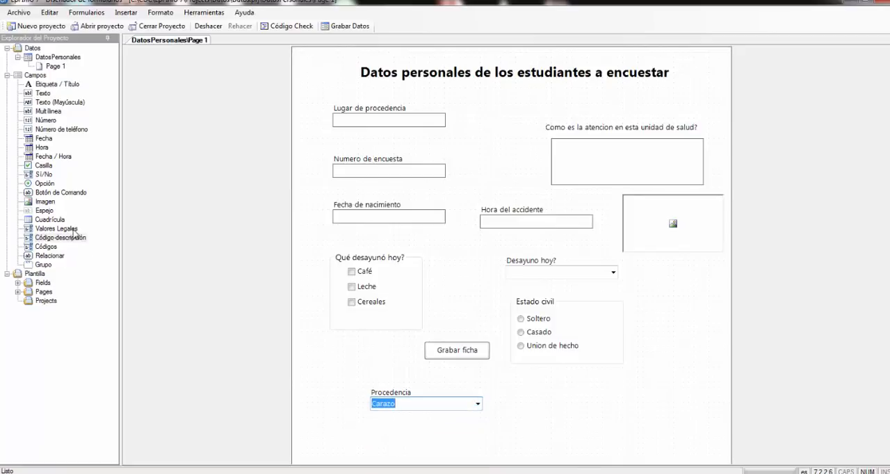
# - Start a Código-descripción field beside the existing Procedencia list, with the prompt "Procedencia" and the suggested field name
pyautogui.click(72, 229)
pyautogui.click(68, 239)
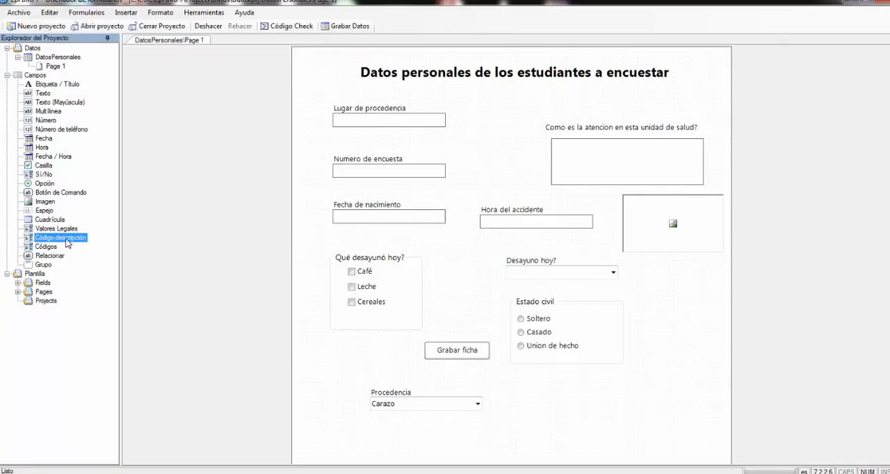
pyautogui.click(580, 405)
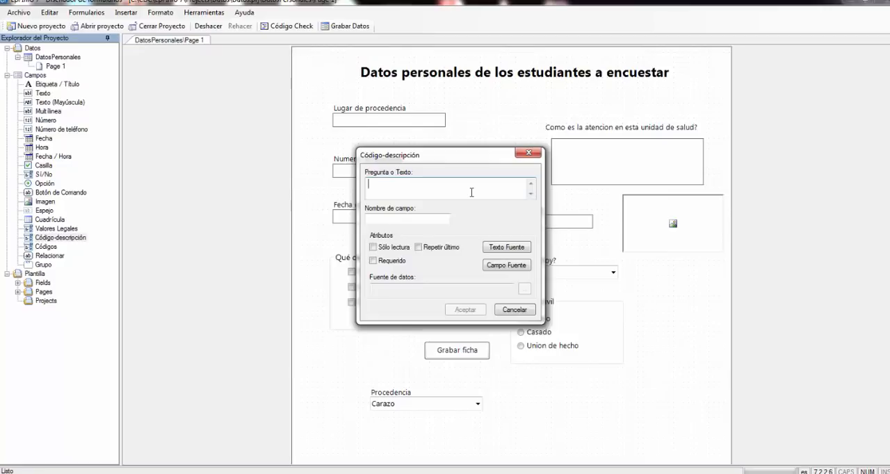
pyautogui.write('Procedencia')
pyautogui.click(411, 219)
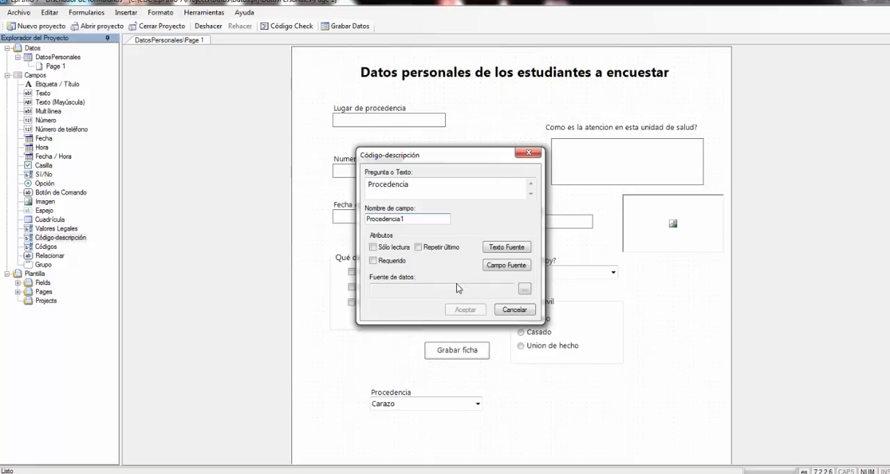
# - Create a new data source for the code-description Procedencia field and enter "1. Carazo" as its first value
pyautogui.click(525, 290)
pyautogui.click(524, 290)
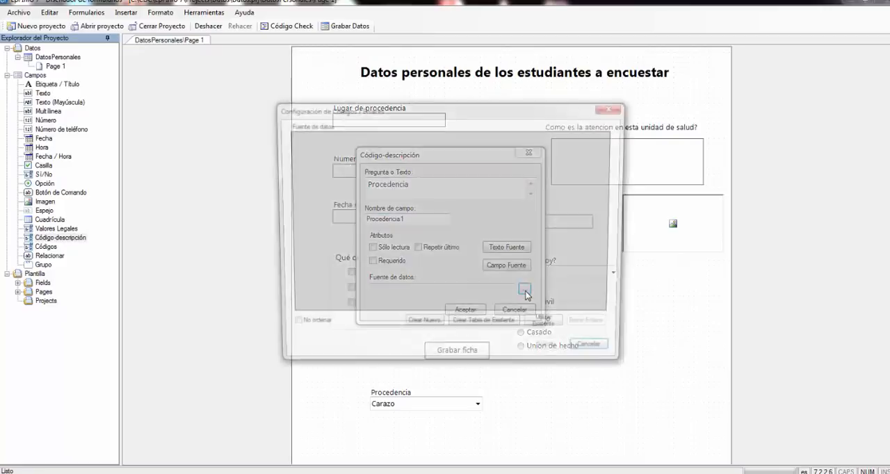
pyautogui.click(419, 328)
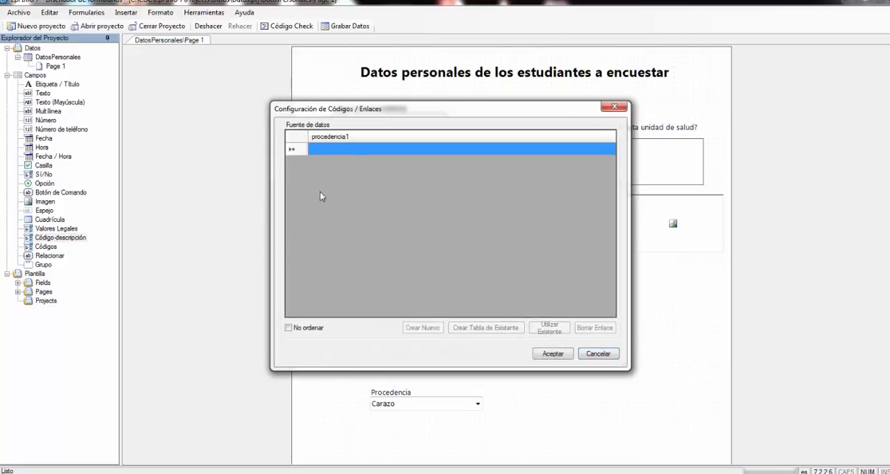
pyautogui.click(319, 149)
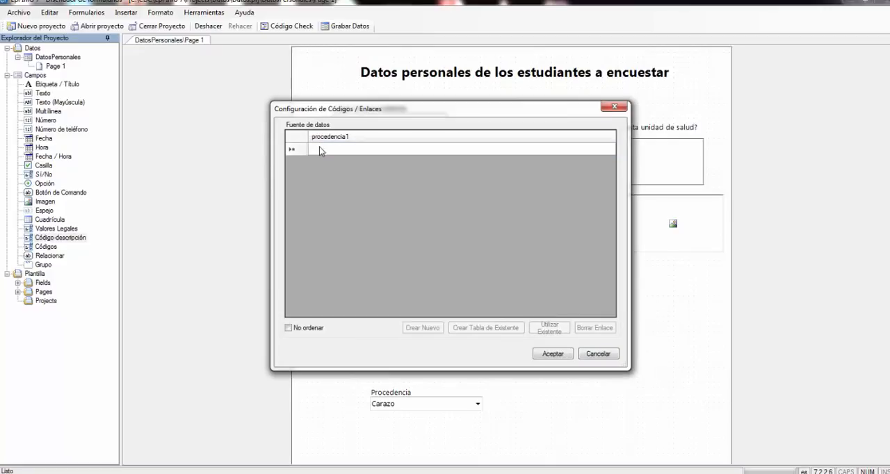
pyautogui.write('1')
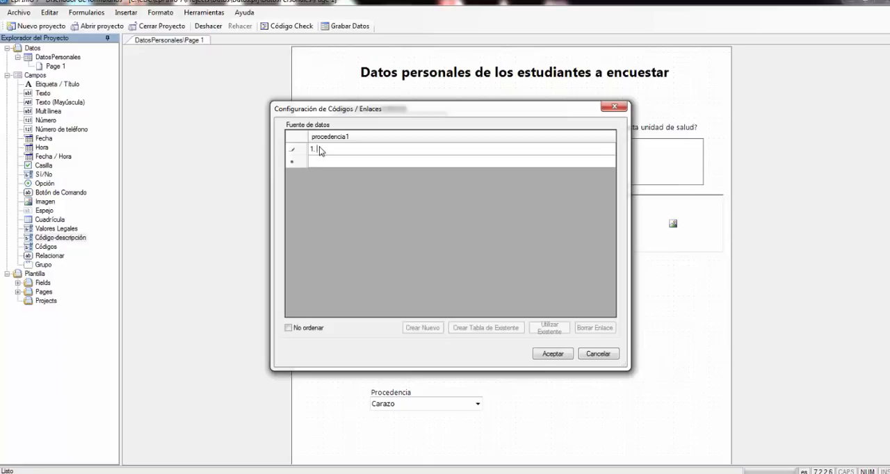
pyautogui.write('. Carazo')
# - Add the values "2. Managua" and "3. Rivas" to the field's data source
pyautogui.click(336, 162)
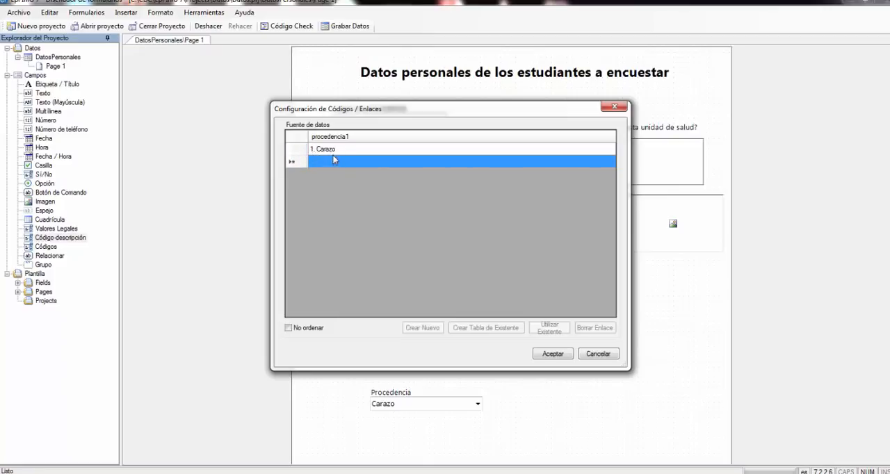
pyautogui.click(324, 161)
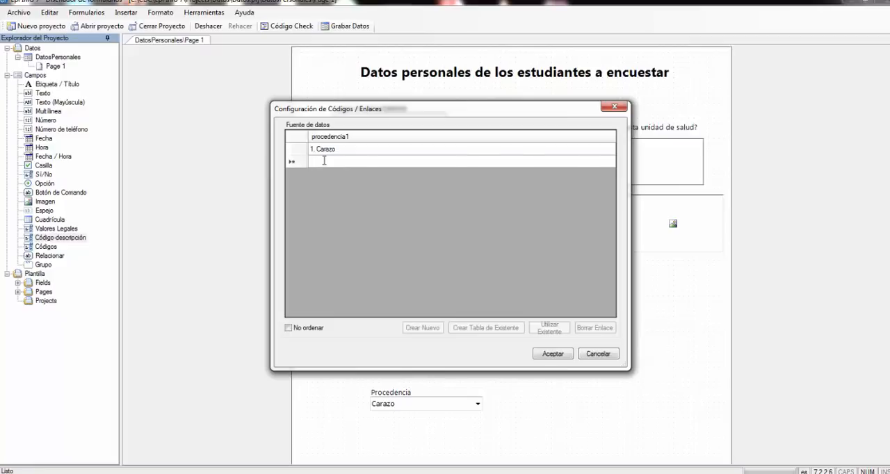
pyautogui.write('2. Managua')
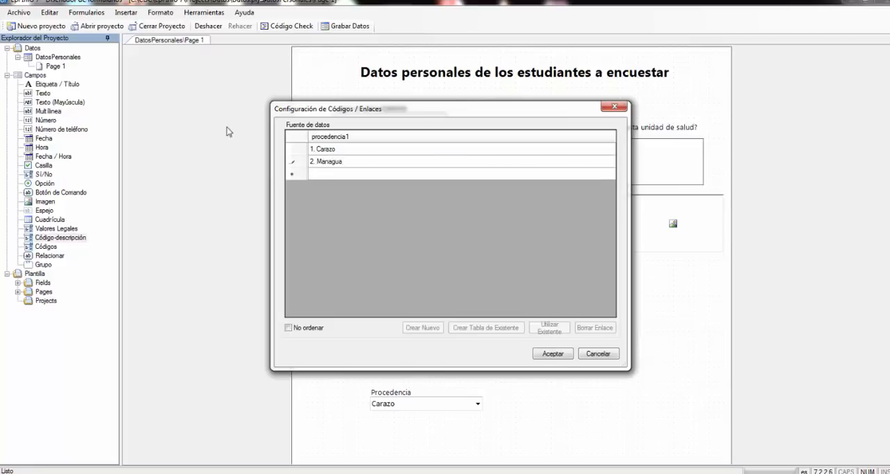
pyautogui.click(331, 177)
pyautogui.write('3')
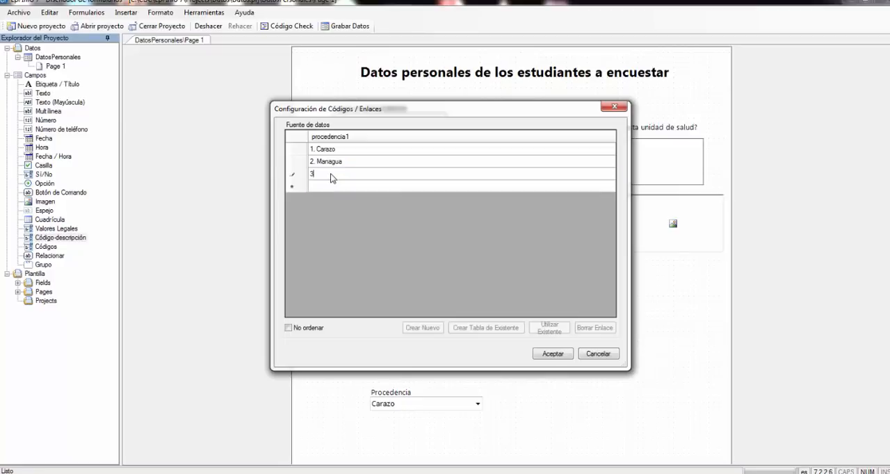
pyautogui.write('. Rivas')
# - Add "4. Costa Caribe Norte" as the fourth value and try to accept the data source
pyautogui.click(330, 186)
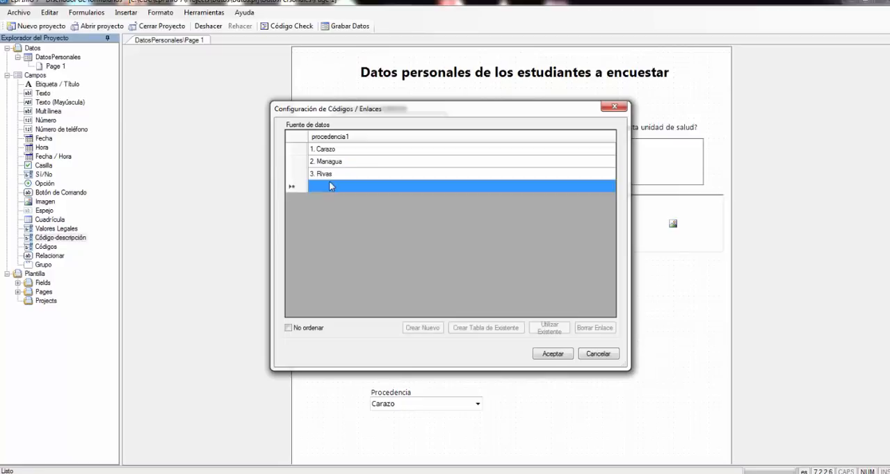
pyautogui.write('4. ')
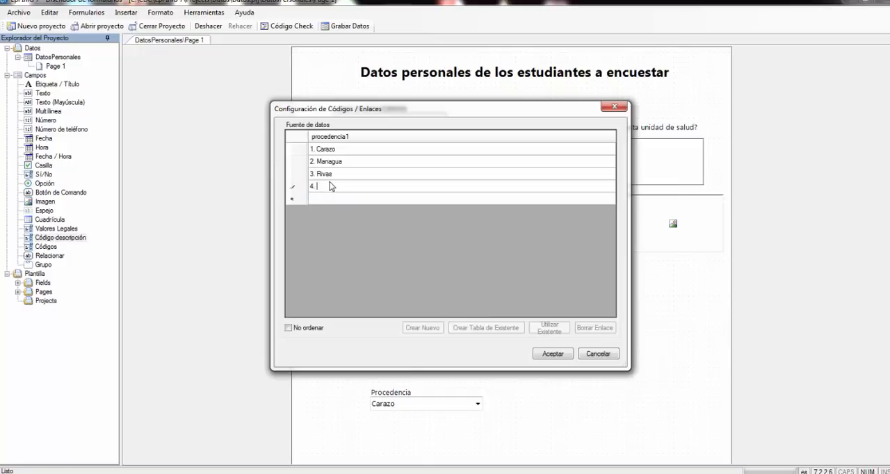
pyautogui.write('Costa Caribe Norte')
pyautogui.click(557, 354)
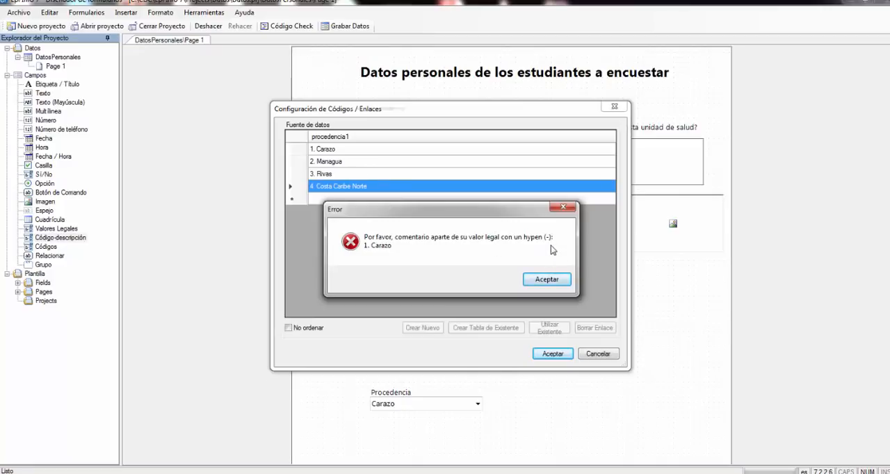
pyautogui.click(548, 278)
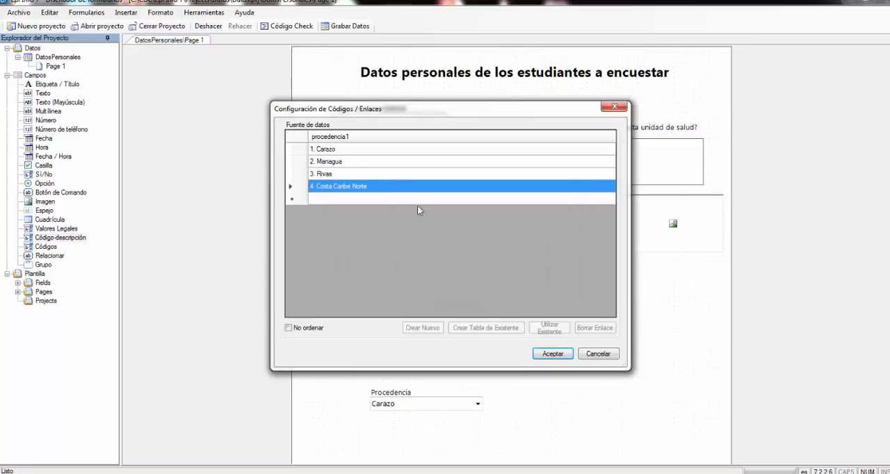
# - Replace the period with a hyphen in the first two values, making them "1- Carazo" and "2- Managua"
pyautogui.click(321, 152)
pyautogui.click(319, 151)
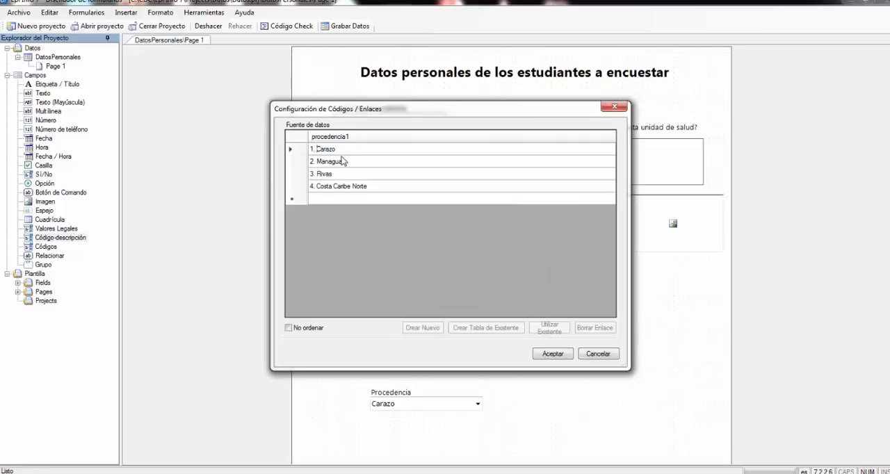
pyautogui.press('BackSpace')
pyautogui.click(315, 163)
pyautogui.click(317, 161)
pyautogui.press('BackSpace')
pyautogui.press('BackSpace')
pyautogui.write('-')
# - Replace the period with a hyphen in the Rivas and Costa Caribe Norte values, keeping codes 3 and 4
pyautogui.click(321, 176)
pyautogui.click(318, 174)
pyautogui.click(318, 174)
pyautogui.press('BackSpace')
pyautogui.press('BackSpace')
pyautogui.write('-')
pyautogui.click(339, 188)
pyautogui.click(316, 188)
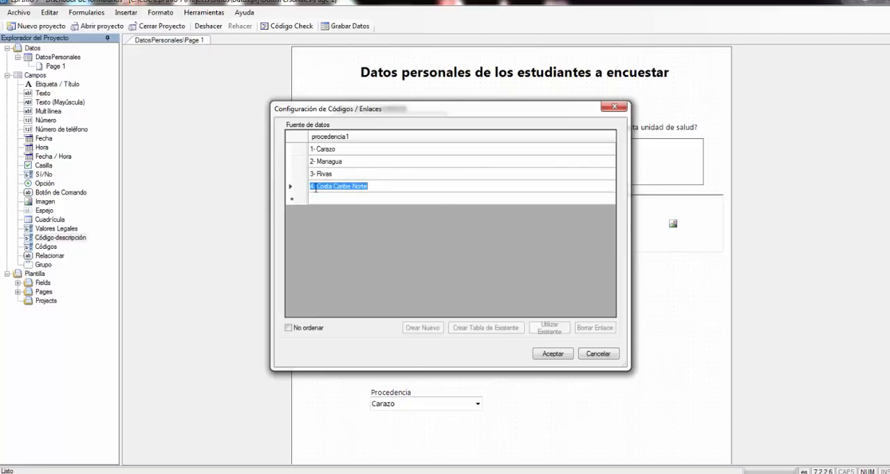
pyautogui.click(316, 187)
pyautogui.press('BackSpace')
pyautogui.write('-')
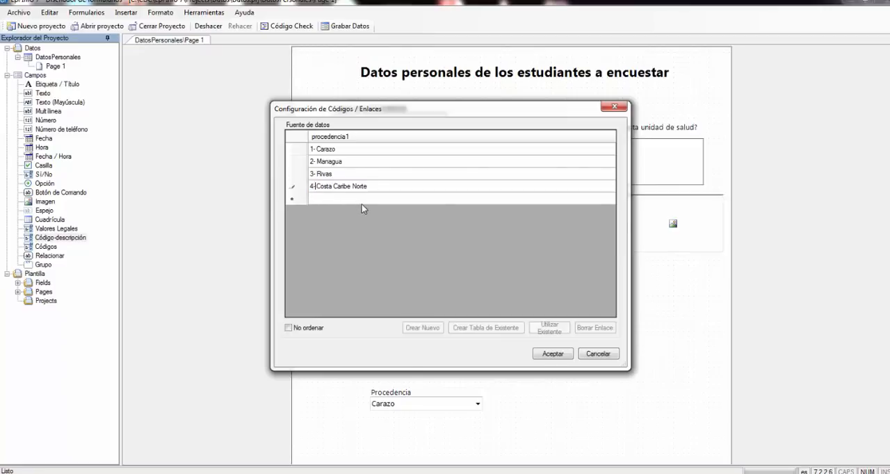
# - Accept the data source and the field, and align the new Procedencia field with the existing Procedencia list
pyautogui.click(553, 354)
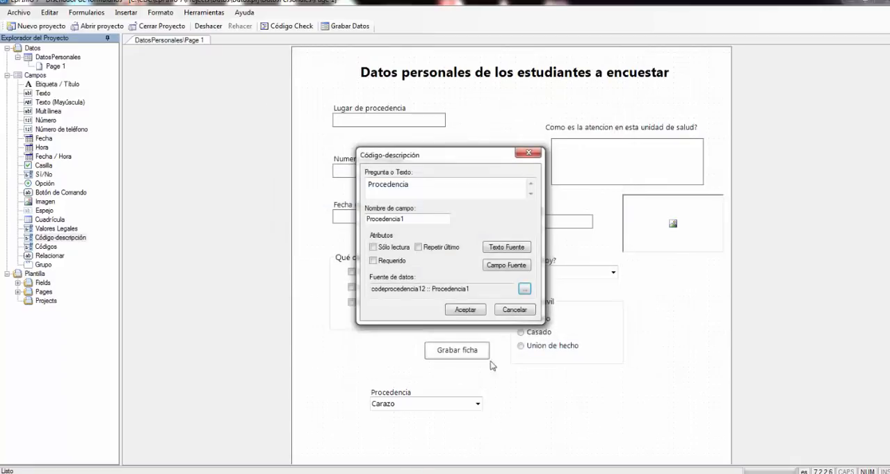
pyautogui.click(476, 313)
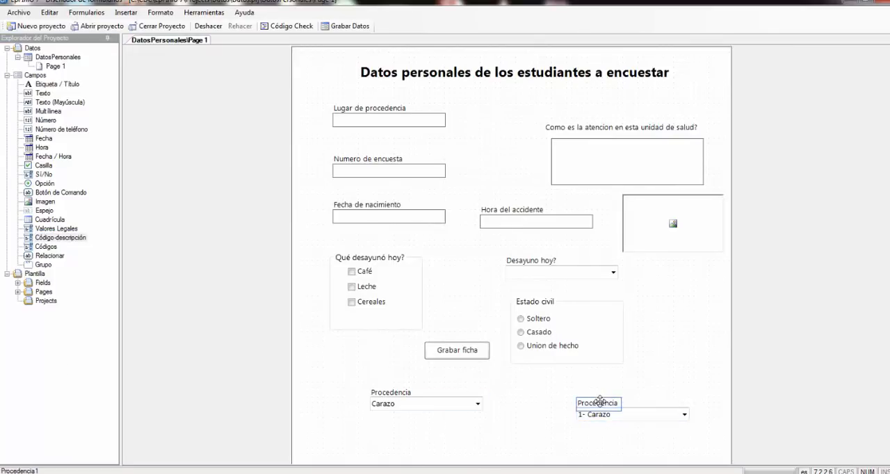
pyautogui.moveTo(599, 401); pyautogui.dragTo(539, 393)
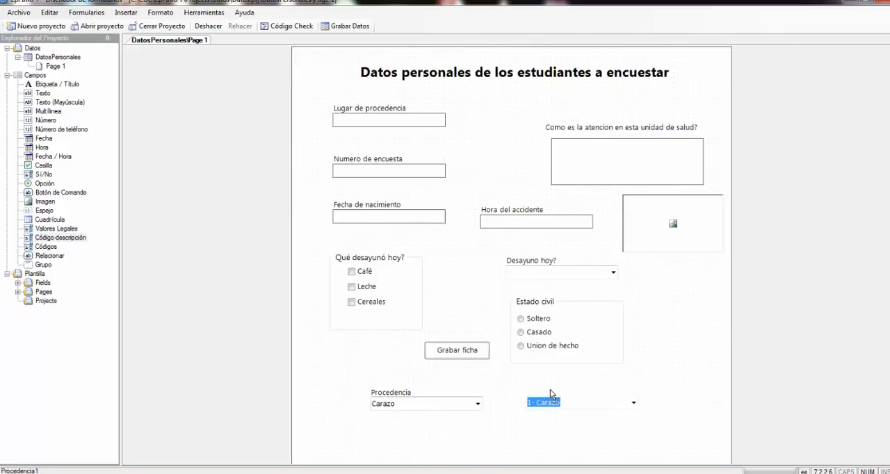
# - Test both Procedencia lists on the form, choosing "Managua" in the legal-values list and "2- Managua" in the code-description list
pyautogui.click(634, 405)
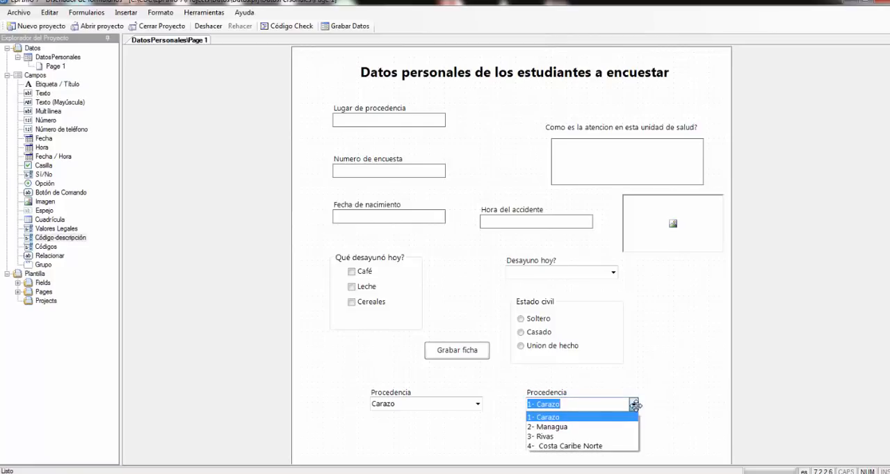
pyautogui.click(456, 416)
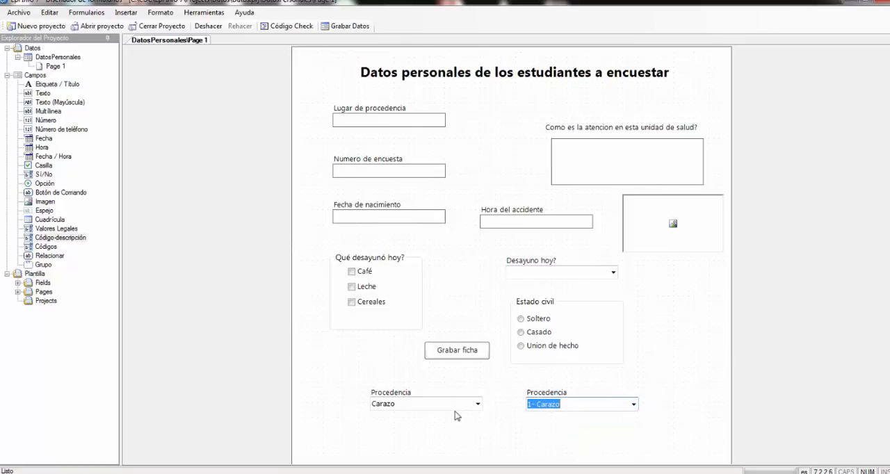
pyautogui.click(478, 405)
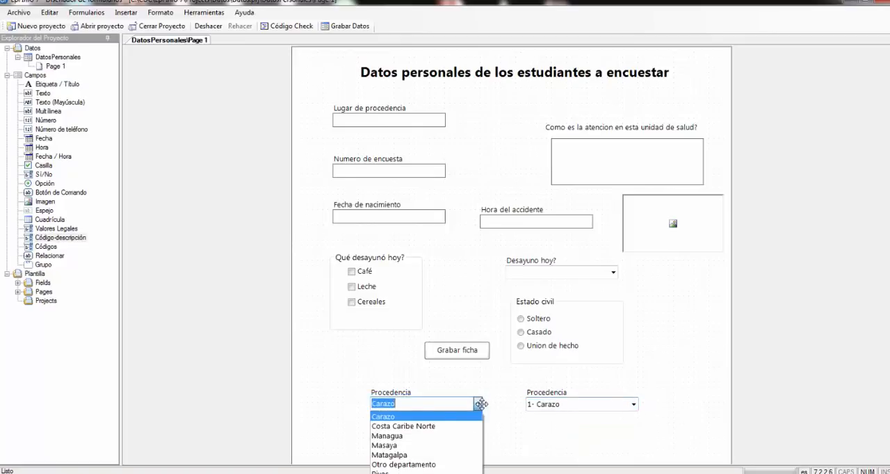
pyautogui.click(410, 436)
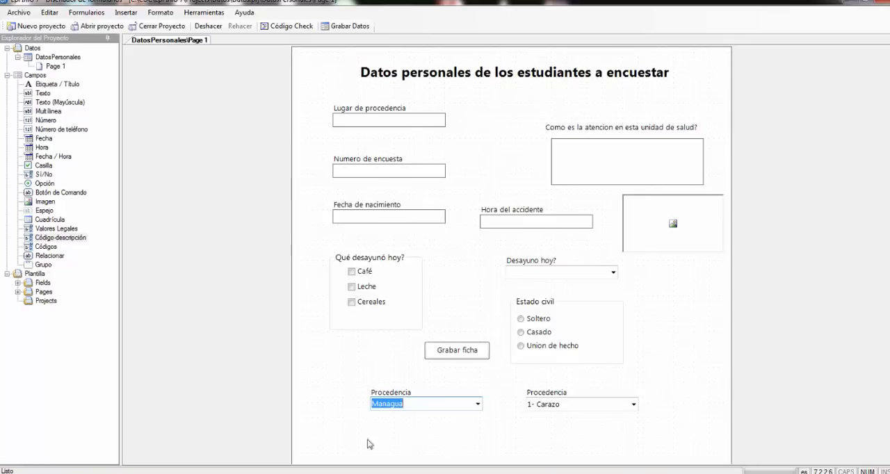
pyautogui.click(633, 405)
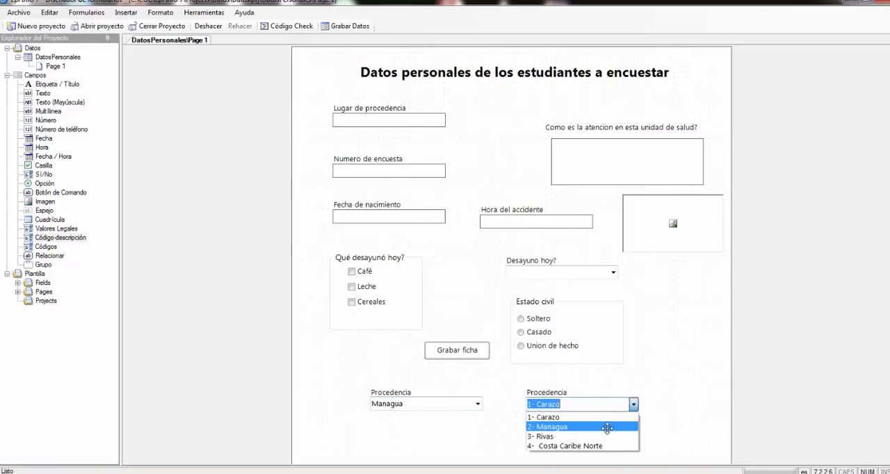
pyautogui.click(609, 426)
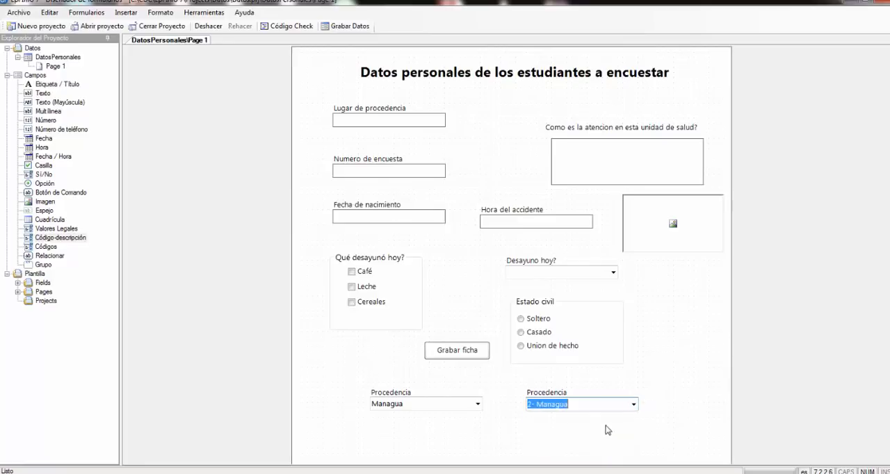
pyautogui.click(539, 421)
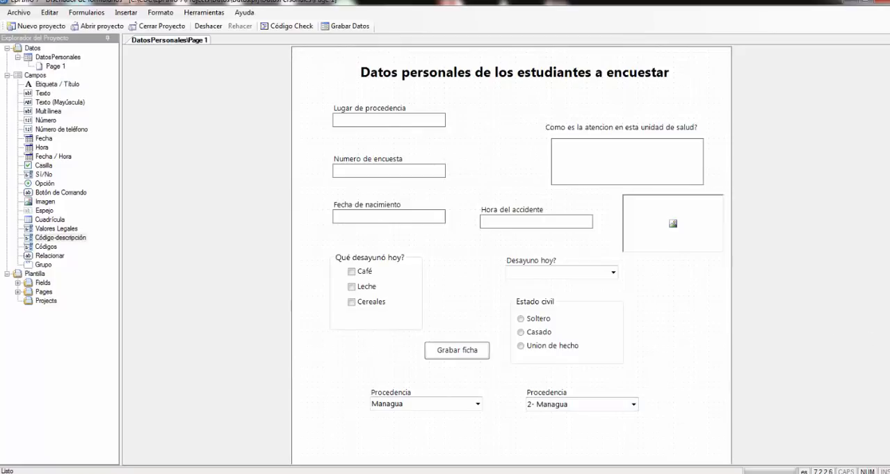
# - Compare the options offered by the legal-values and code-description Procedencia lists
pyautogui.scroll(-5, 420, 332)
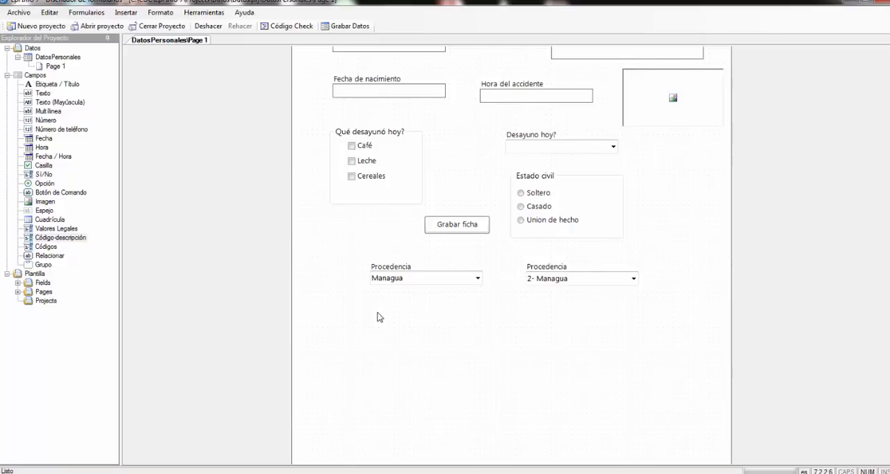
pyautogui.click(478, 278)
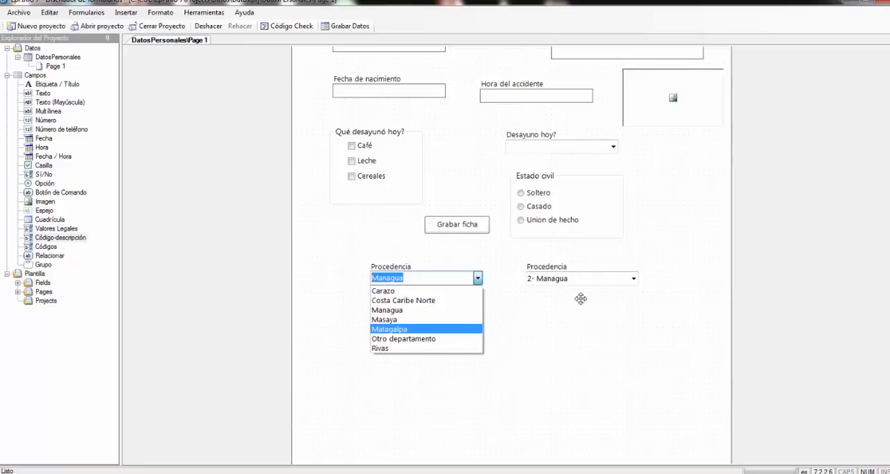
pyautogui.click(616, 281)
pyautogui.click(634, 278)
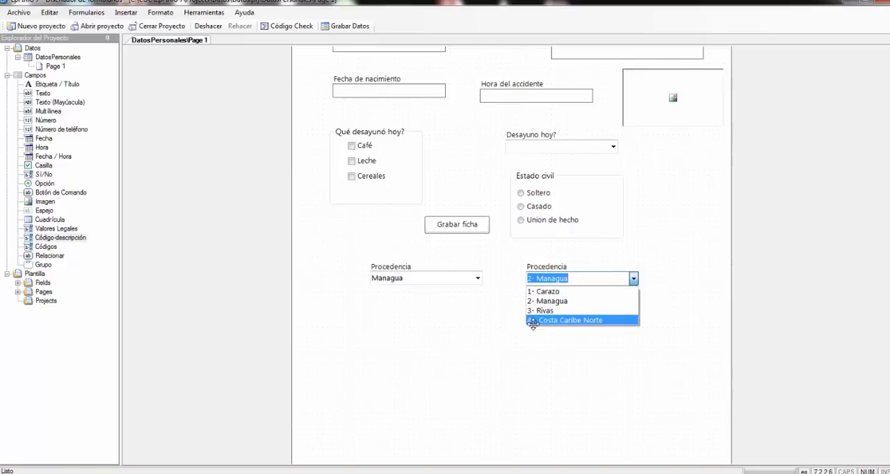
pyautogui.click(435, 321)
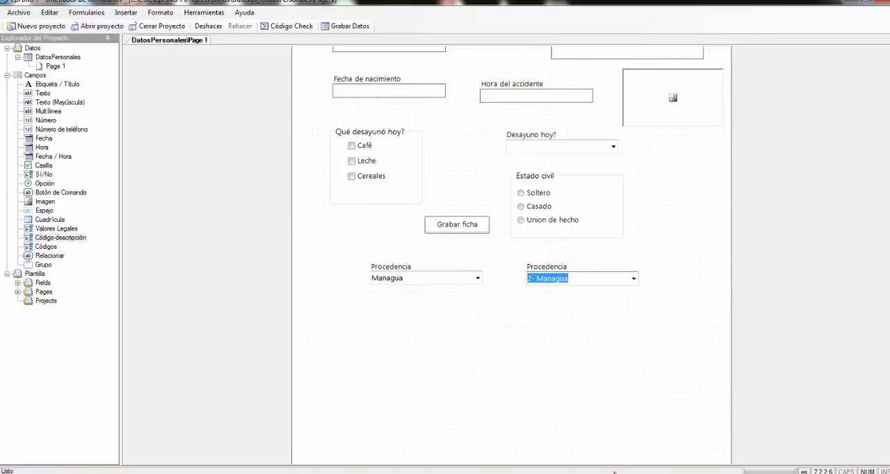
# - Switch to the Word document "Guia 1-1" and review its table of variables, types and sizes against the form's fields
pyautogui.moveTo(534, 472)
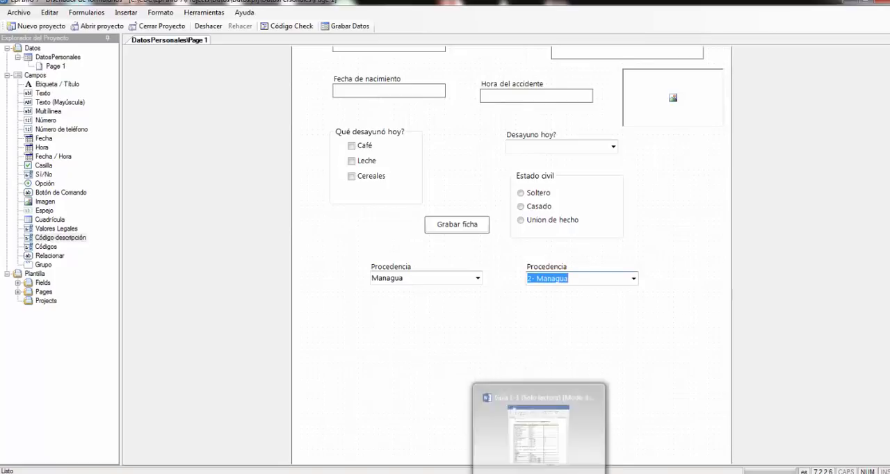
pyautogui.click(533, 425)
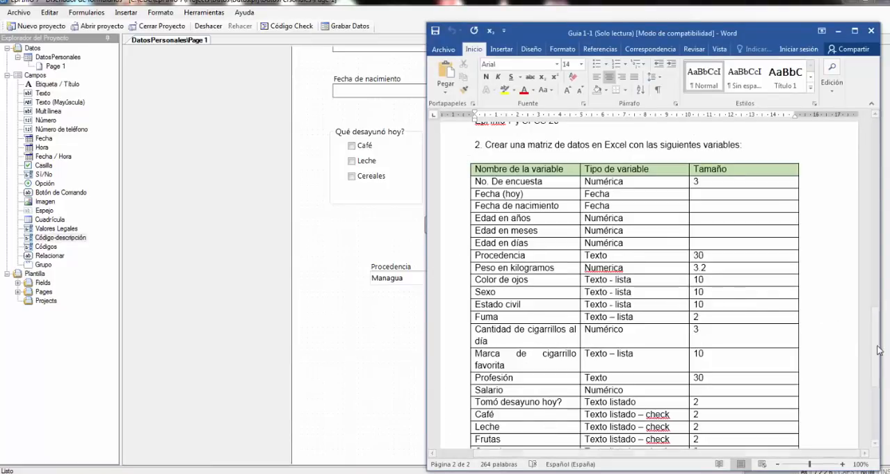
pyautogui.moveTo(877, 310); pyautogui.dragTo(877, 358)
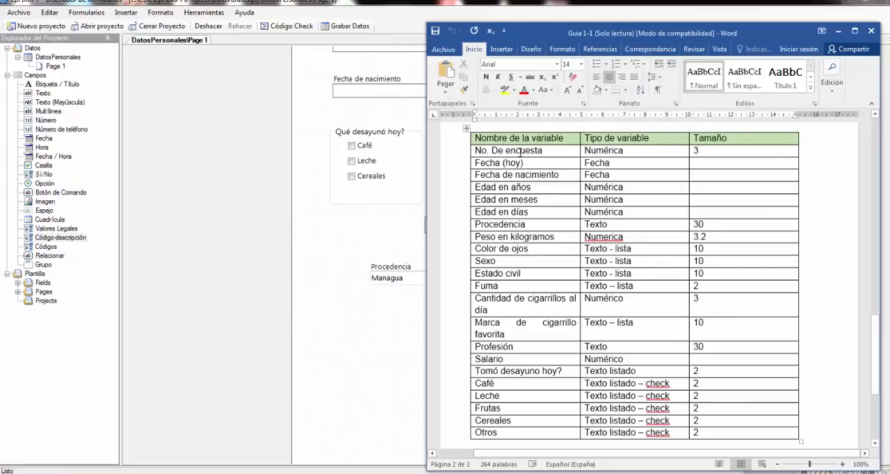
pyautogui.click(371, 176)
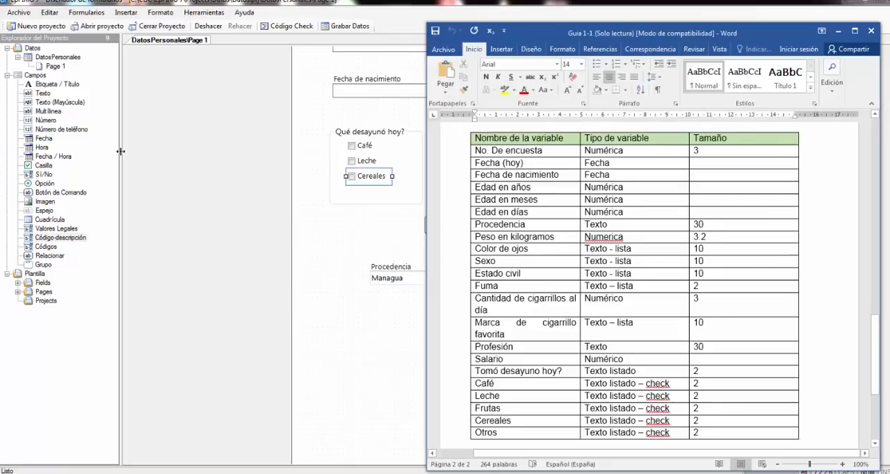
pyautogui.click(335, 249)
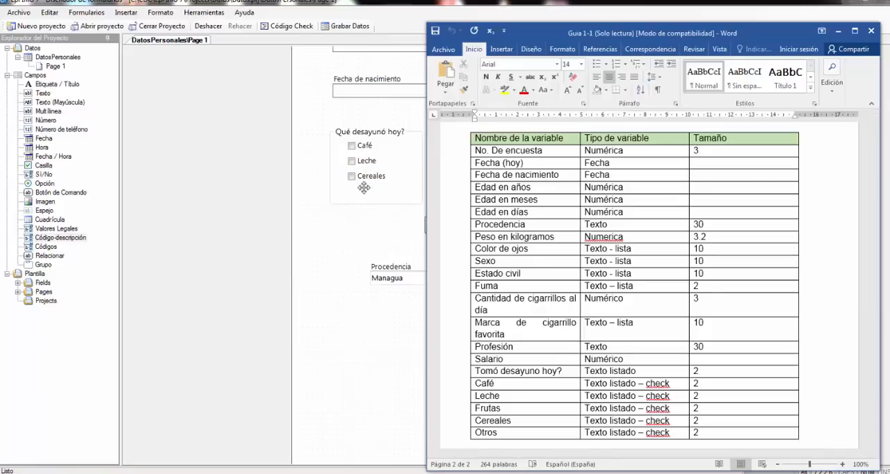
pyautogui.click(366, 185)
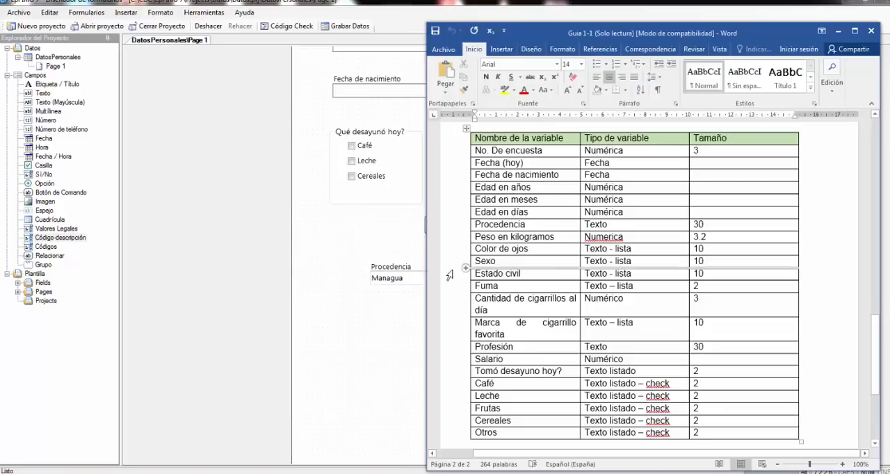
# - Return to the form and add a read-only number field below the Procedencia lists, with prompt "Edad en años" and field name EdadA
pyautogui.click(380, 337)
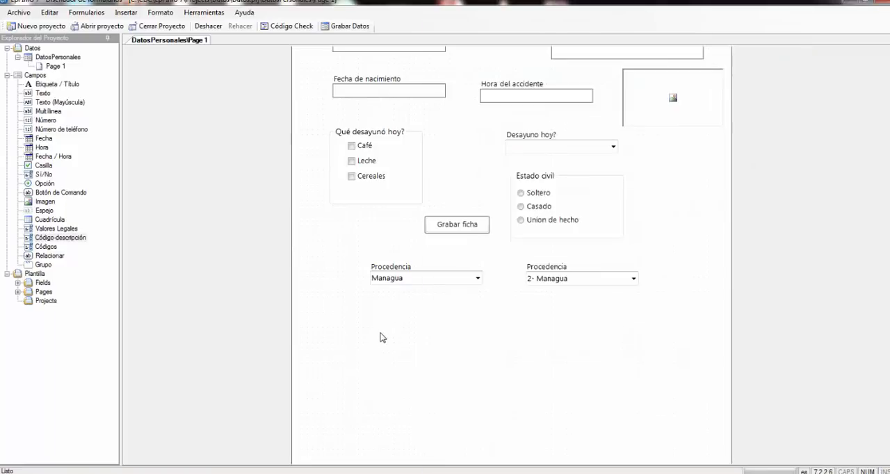
pyautogui.click(45, 121)
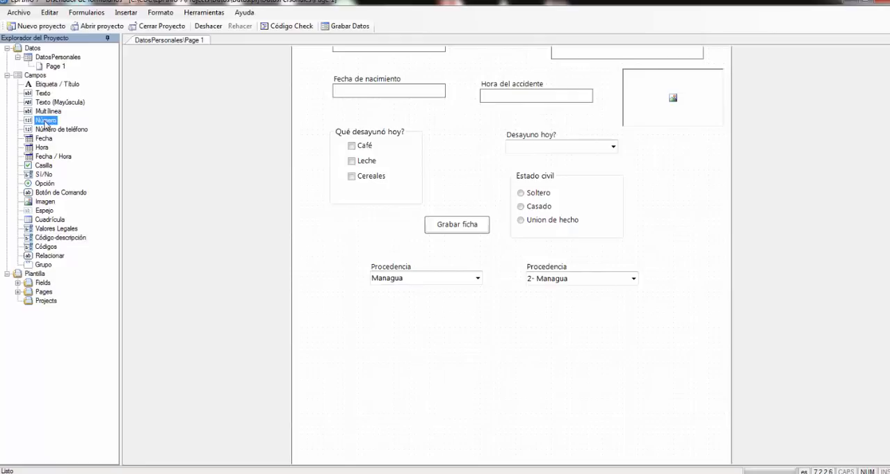
pyautogui.click(381, 338)
pyautogui.write('Edad en años')
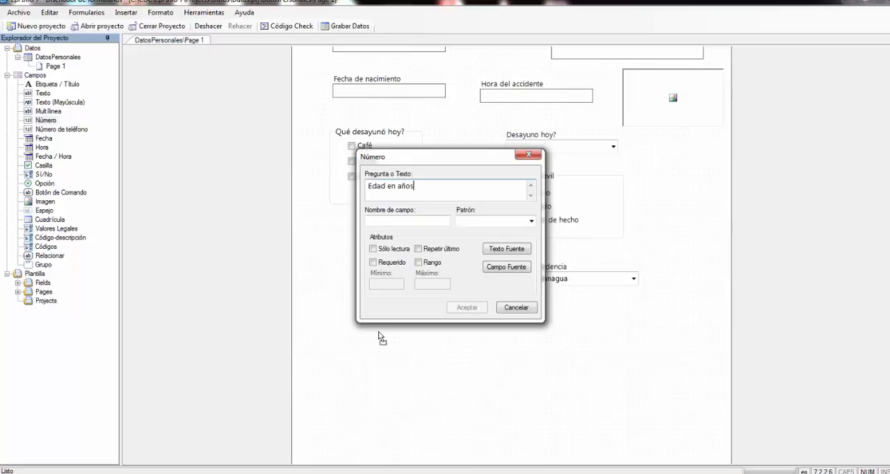
pyautogui.click(423, 222)
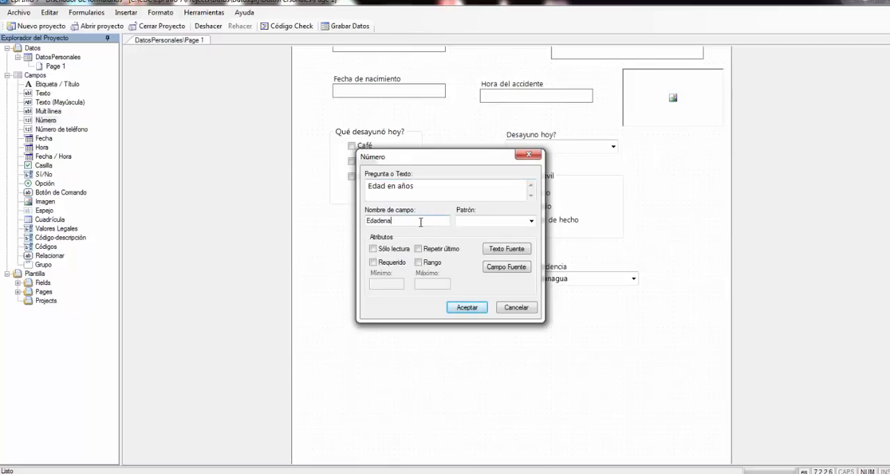
pyautogui.press('BackSpace')
pyautogui.press('BackSpace')
pyautogui.press('BackSpace')
pyautogui.click(374, 249)
pyautogui.moveTo(389, 222); pyautogui.dragTo(367, 221)
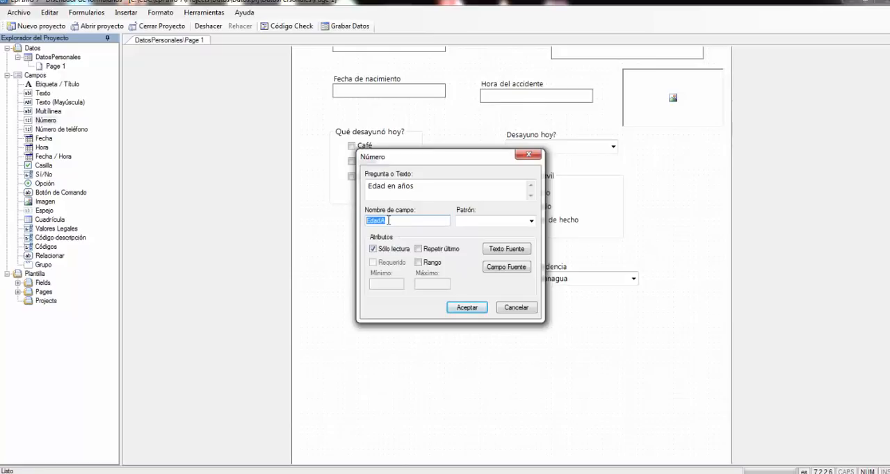
pyautogui.click(468, 308)
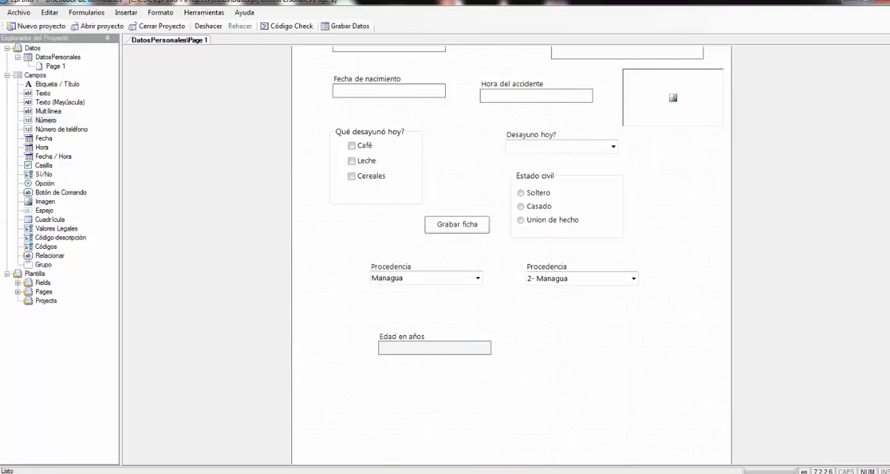
# - Add a read-only number field with prompt "Edad en meses" and field name EdadM, and place it beside the Edad en años field
pyautogui.hotkey('alt', 'Tab')
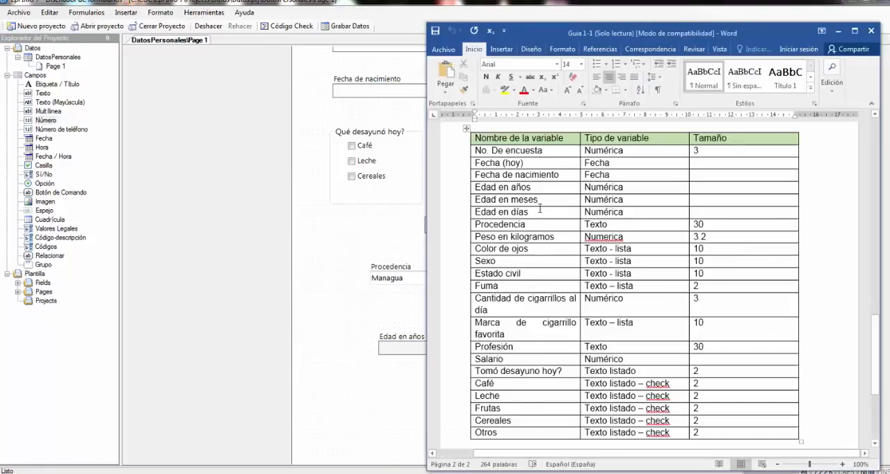
pyautogui.click(392, 395)
pyautogui.scroll(-3, 541, 408)
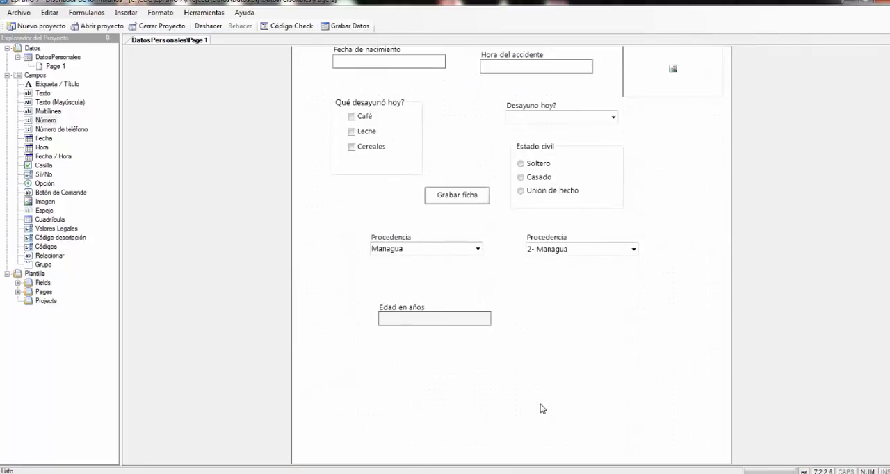
pyautogui.click(46, 121)
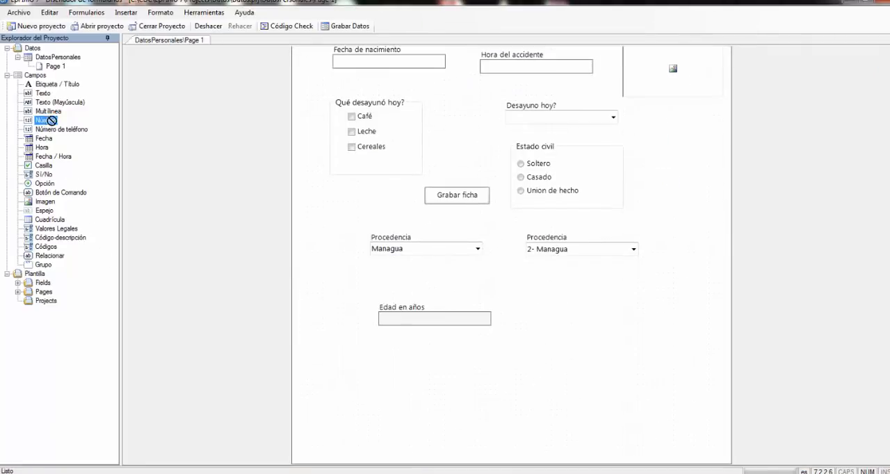
pyautogui.click(581, 318)
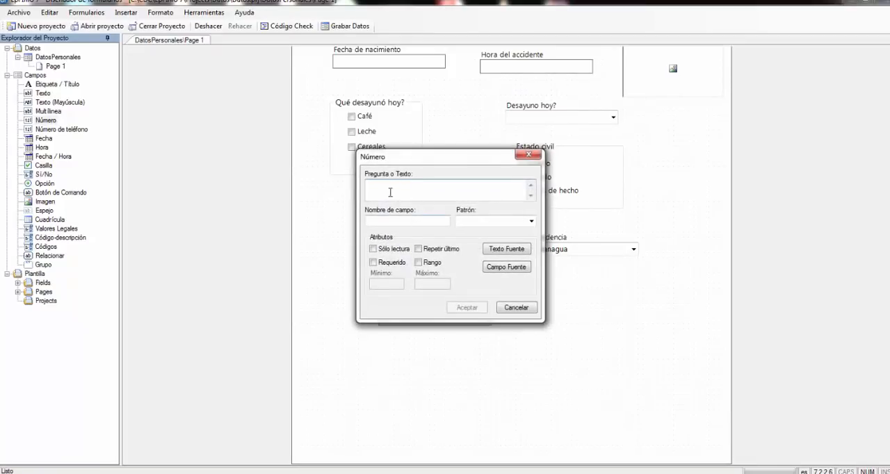
pyautogui.write('Edad en meses')
pyautogui.click(415, 221)
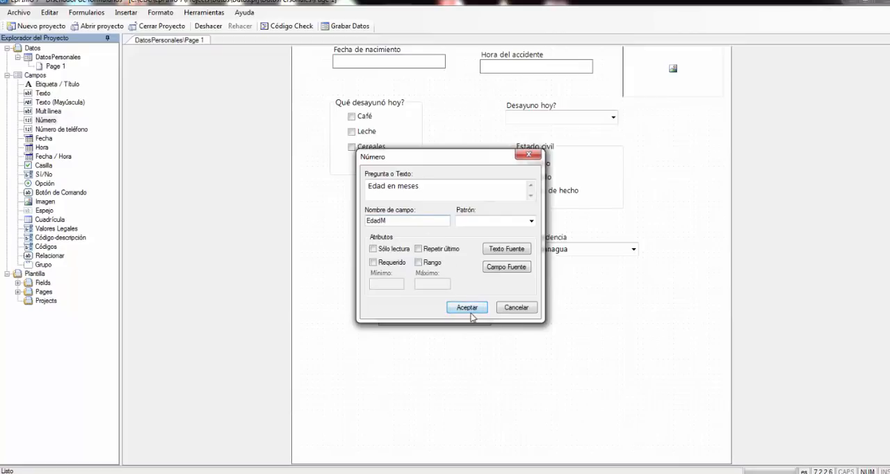
pyautogui.click(373, 249)
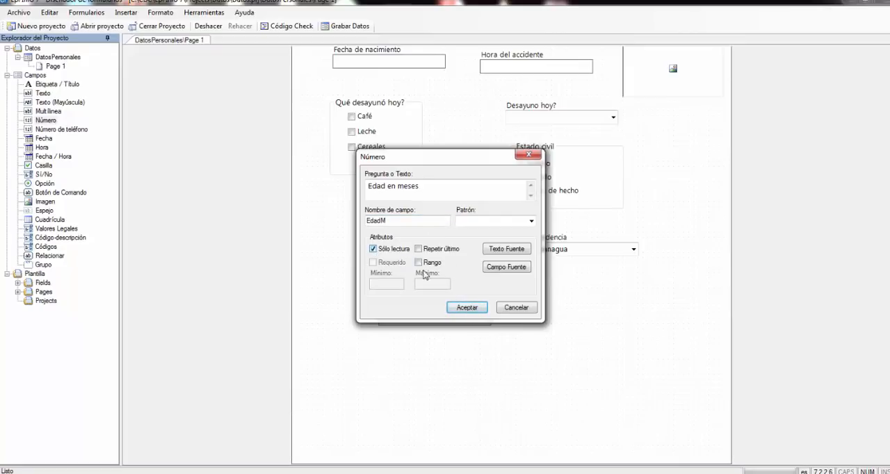
pyautogui.click(473, 312)
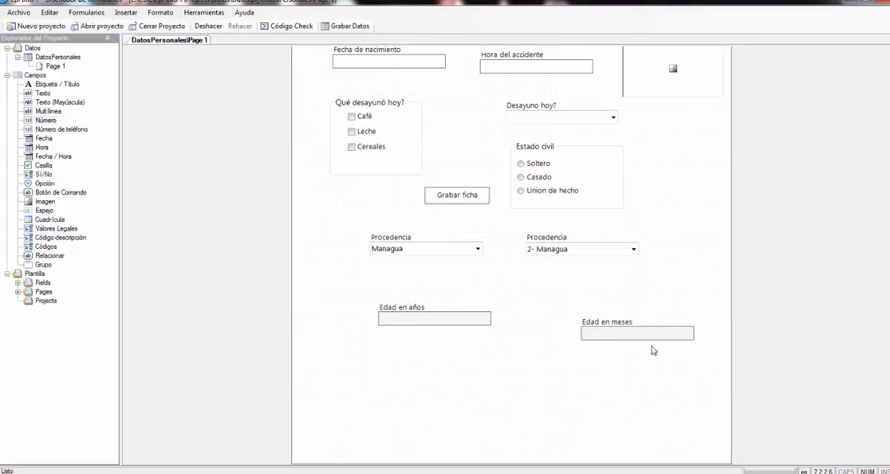
pyautogui.click(622, 330)
pyautogui.moveTo(626, 328); pyautogui.dragTo(575, 310)
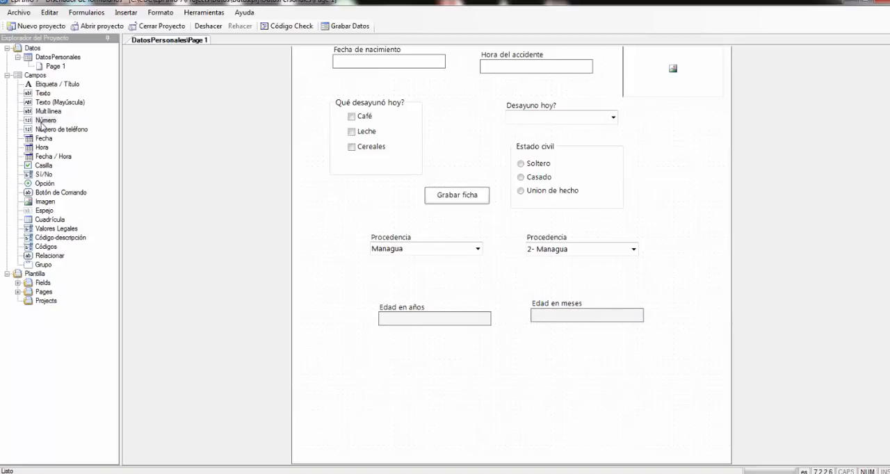
# - Add a read-only number field with prompt "Edad en días" and field name EdadD, and align it directly below Edad en años
pyautogui.click(41, 122)
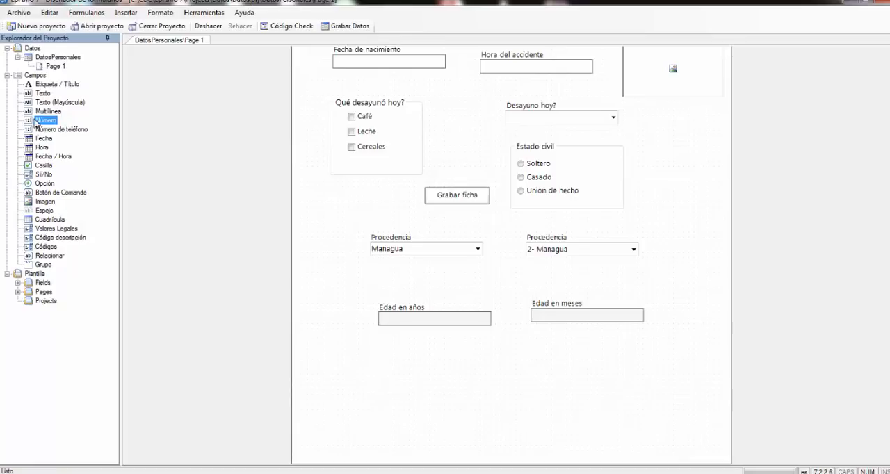
pyautogui.click(419, 366)
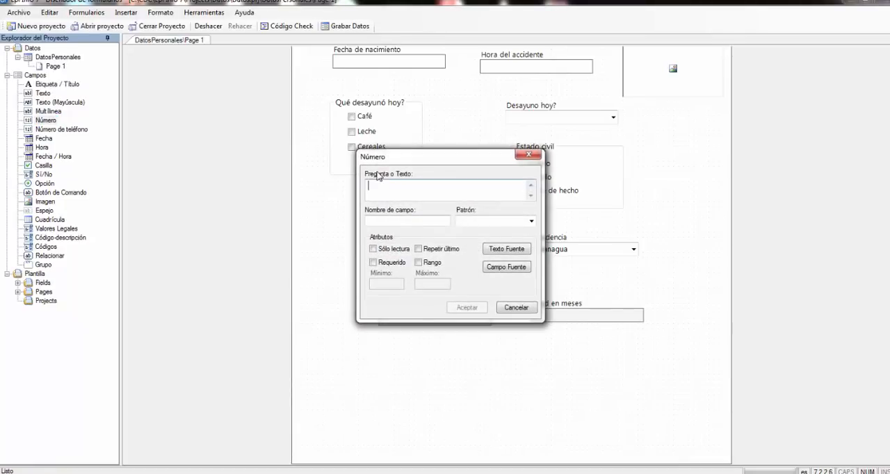
pyautogui.write('Edad en dias')
pyautogui.click(401, 220)
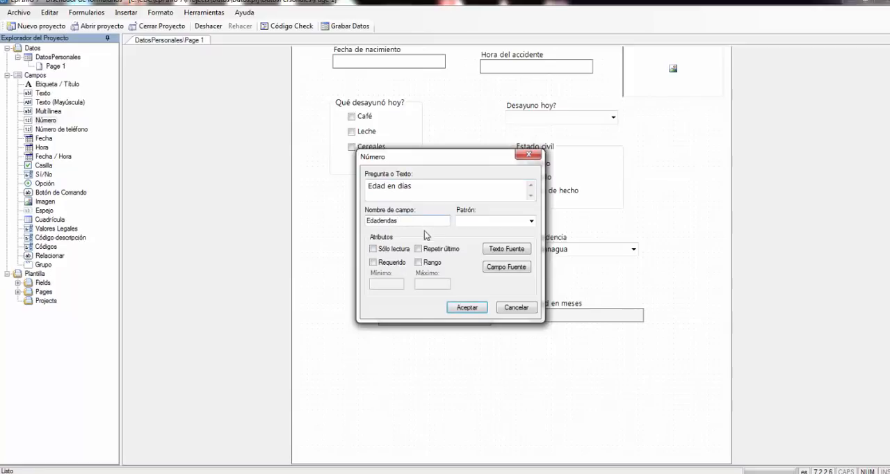
pyautogui.press('BackSpace')
pyautogui.press('BackSpace')
pyautogui.press('BackSpace')
pyautogui.press('BackSpace')
pyautogui.click(373, 248)
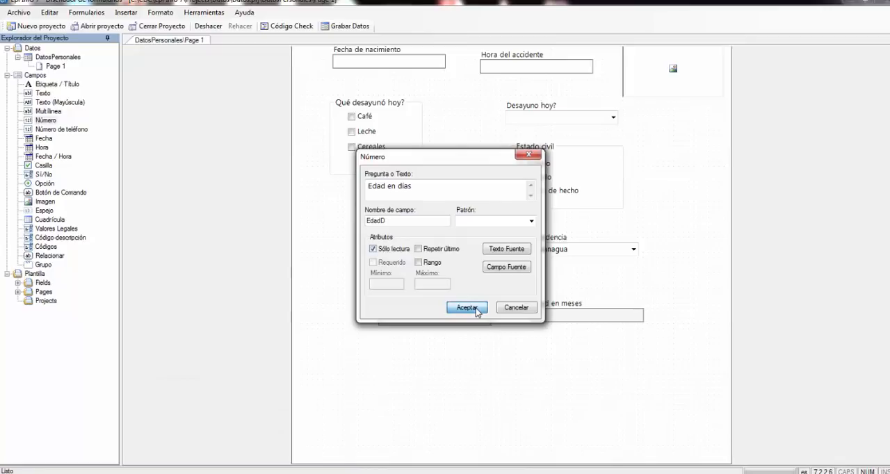
pyautogui.click(467, 307)
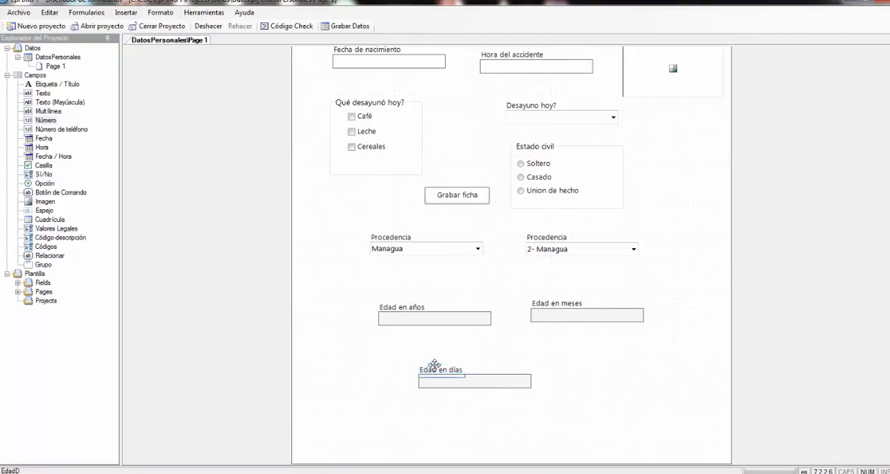
pyautogui.moveTo(434, 364); pyautogui.dragTo(395, 341)
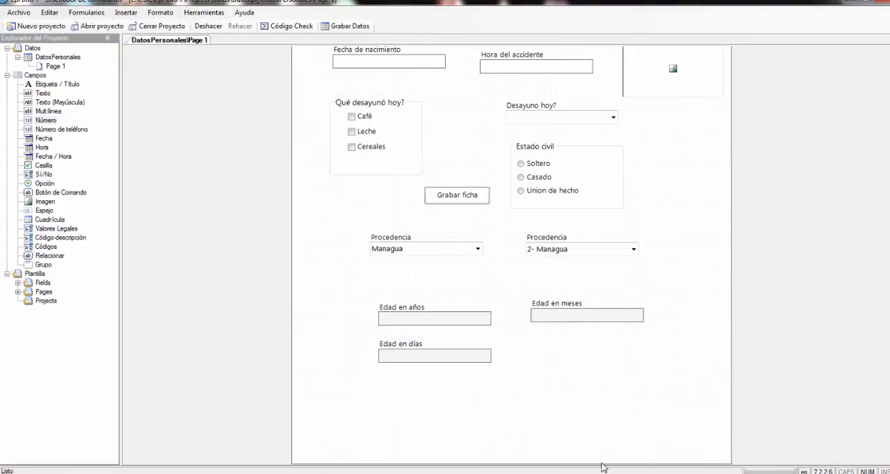
# - Switch to the Word document "Guia 1-1" to check the remaining variables and their types, and return to the form designer
pyautogui.click(372, 473)
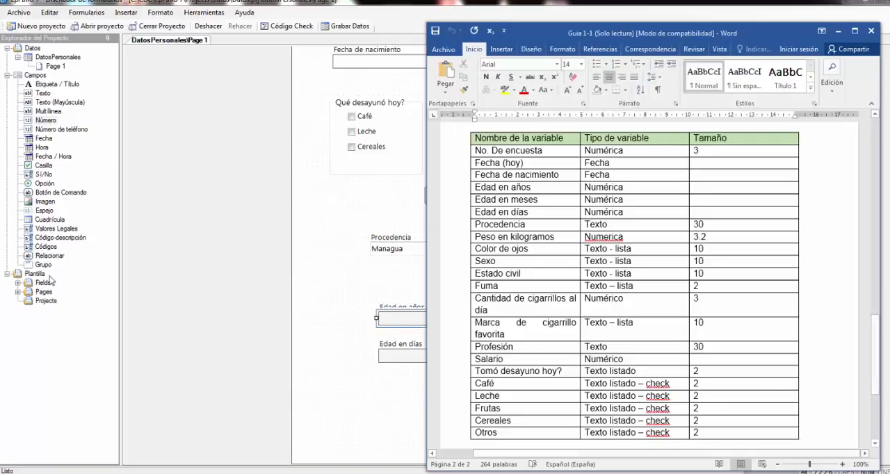
pyautogui.click(609, 299)
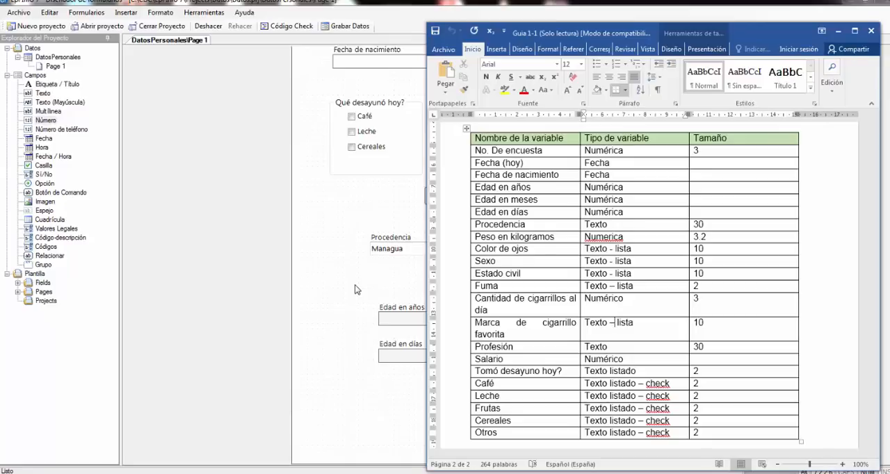
pyautogui.click(356, 290)
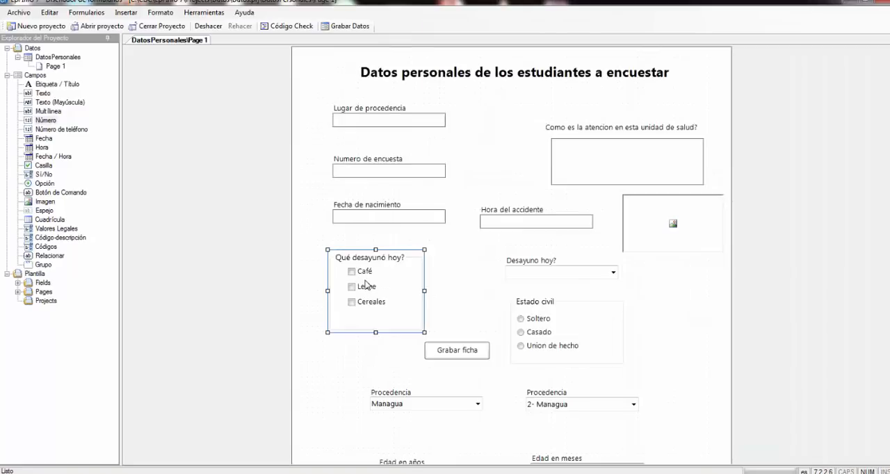
# - Review the form's fields, option groups, Procedencia lists, age fields and the Grabar ficha command button
pyautogui.click(462, 272)
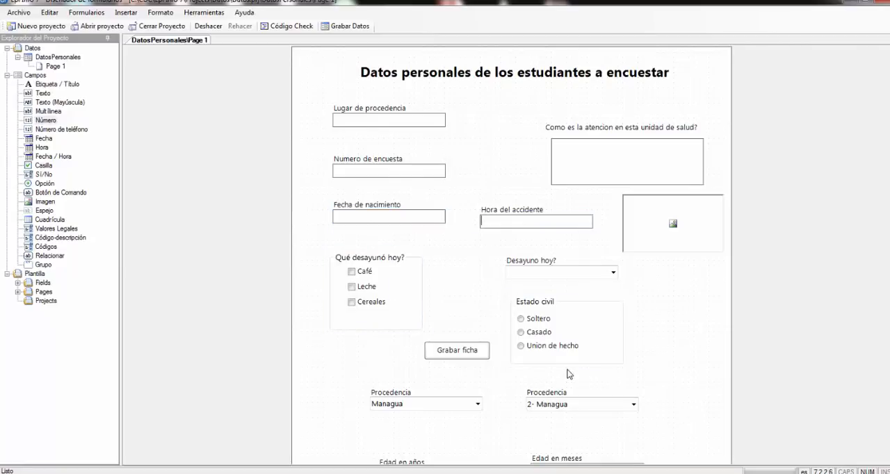
pyautogui.scroll(-3, 569, 375)
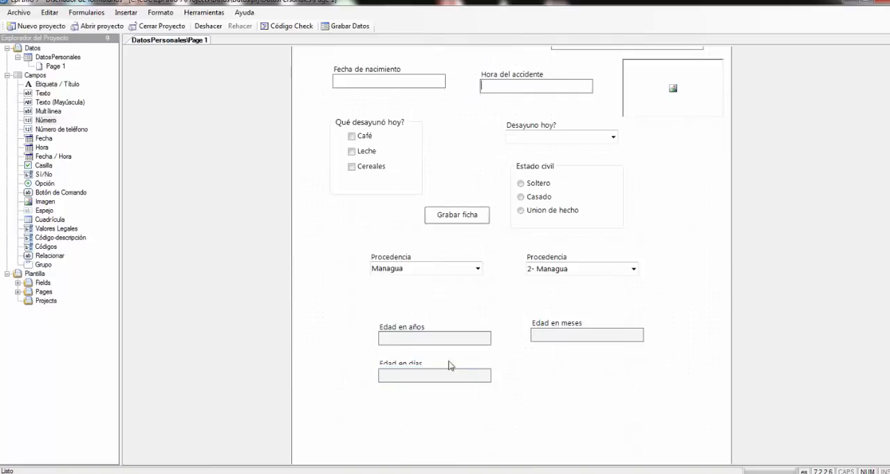
pyautogui.click(570, 336)
pyautogui.click(484, 333)
pyautogui.click(424, 264)
pyautogui.click(422, 167)
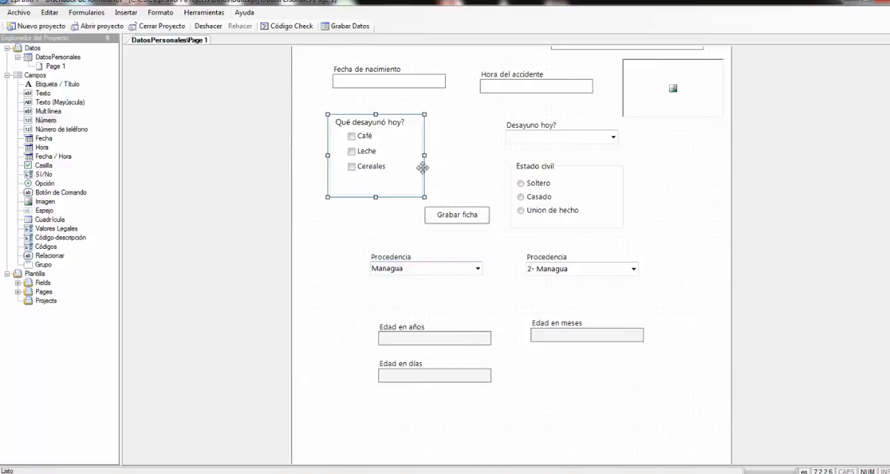
pyautogui.click(438, 153)
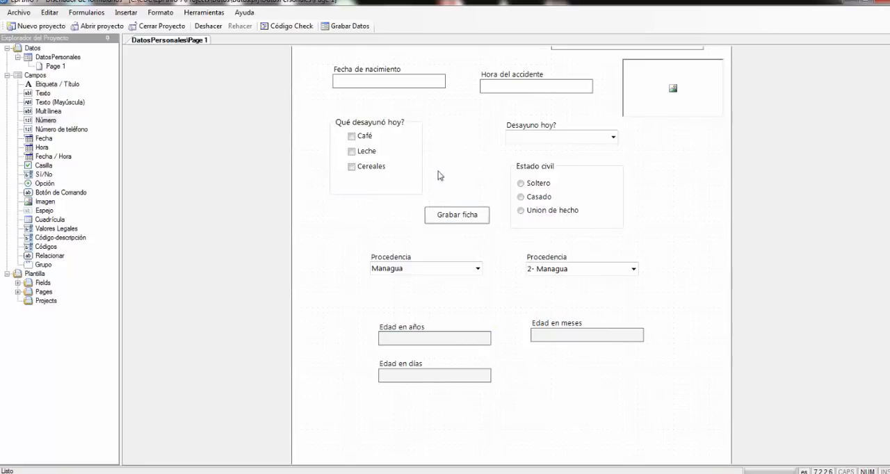
pyautogui.click(609, 220)
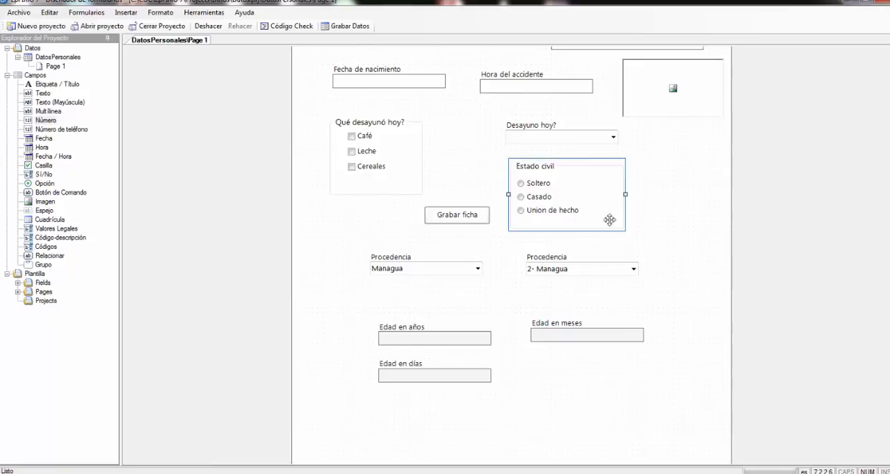
pyautogui.click(387, 123)
pyautogui.click(459, 142)
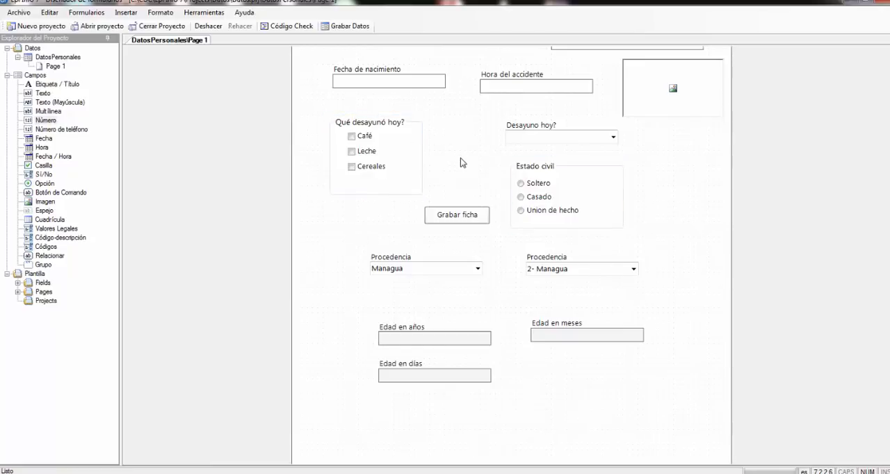
pyautogui.click(483, 214)
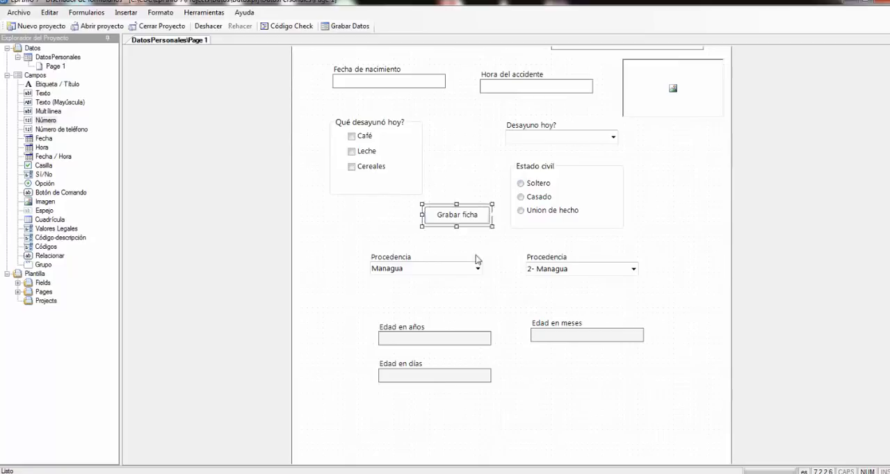
pyautogui.click(461, 289)
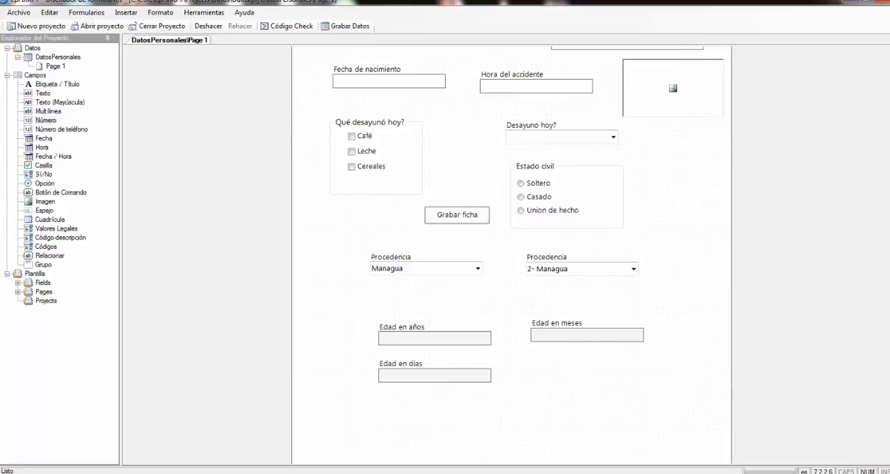
# - Create the form's data table named DatosPersonales with IDs starting from 1, and open the form for data entry without specifying a default location
pyautogui.click(343, 29)
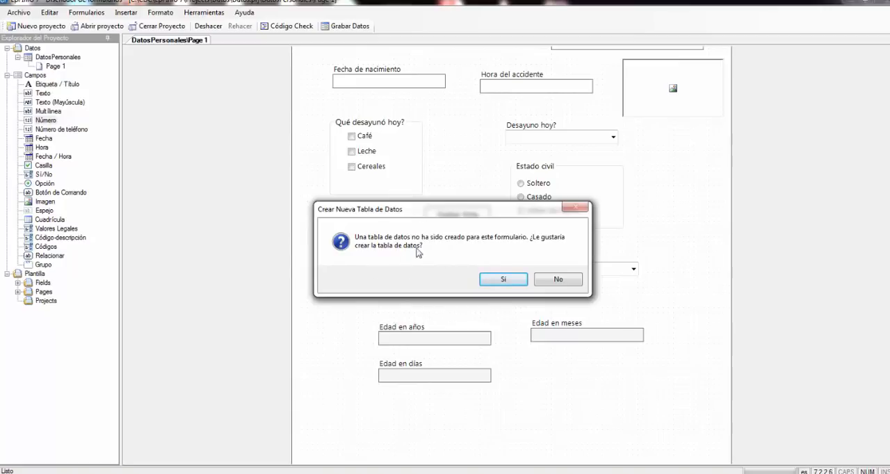
pyautogui.moveTo(451, 213); pyautogui.dragTo(226, 240)
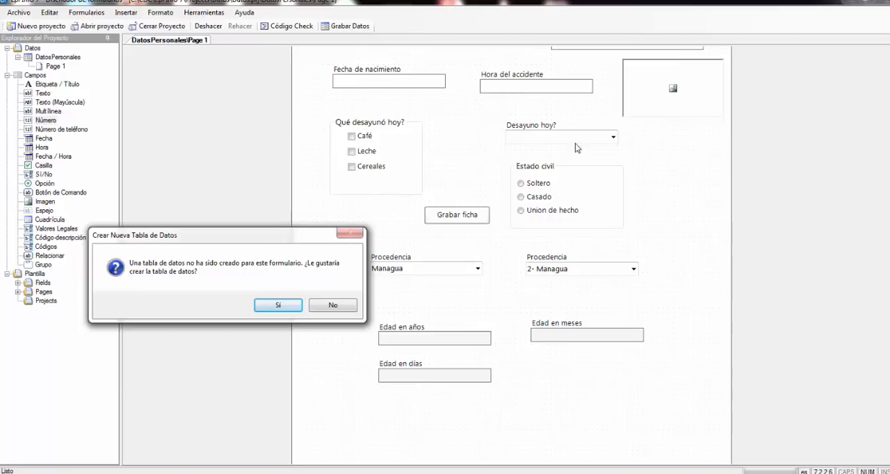
pyautogui.click(289, 306)
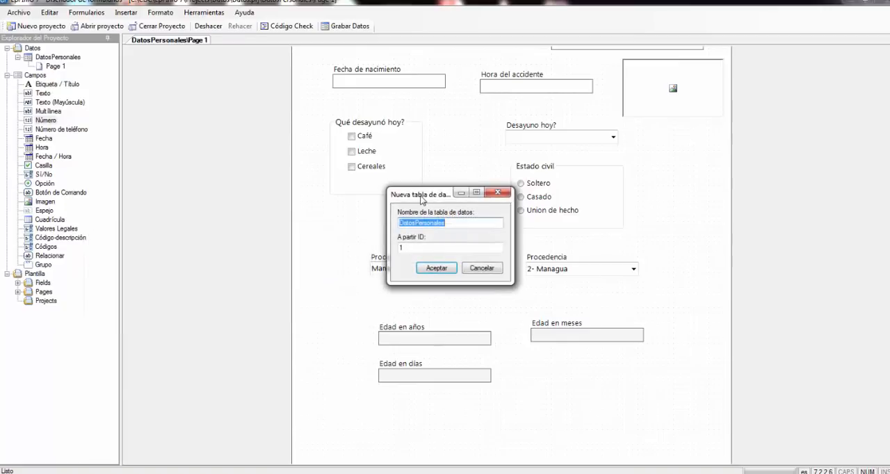
pyautogui.moveTo(424, 200); pyautogui.dragTo(218, 112)
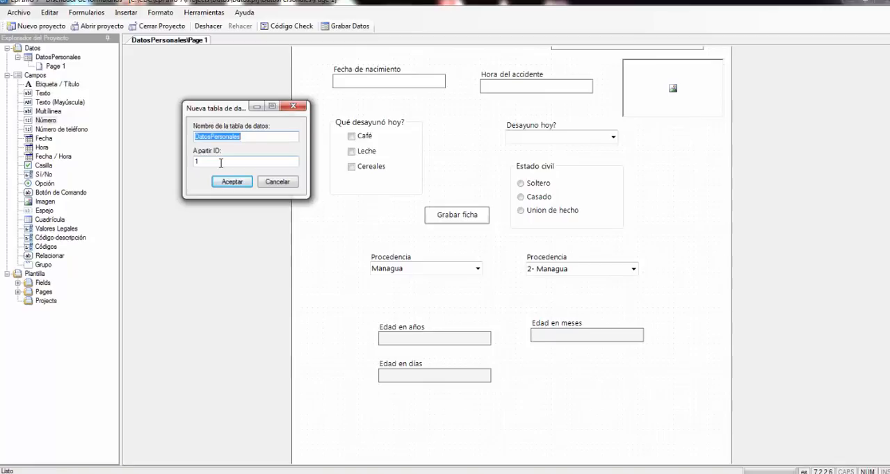
pyautogui.moveTo(209, 161); pyautogui.dragTo(193, 159)
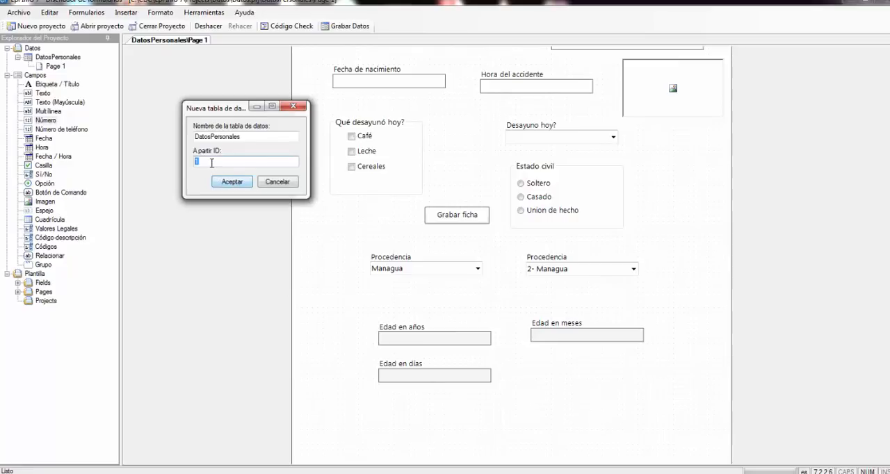
pyautogui.click(211, 162)
pyautogui.click(232, 182)
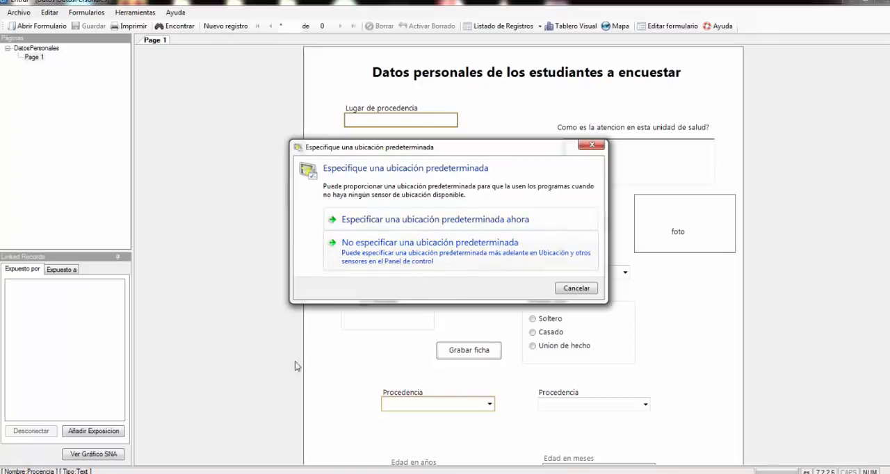
pyautogui.click(579, 288)
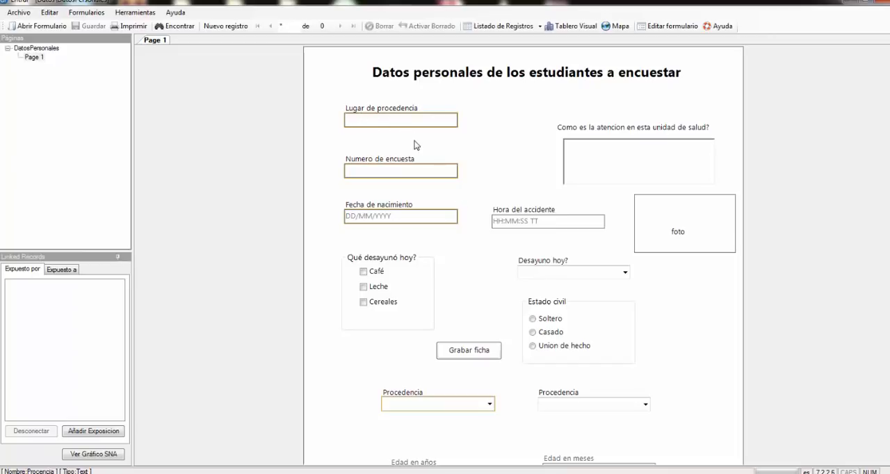
# - Fill in the new record with "Rivas" as Lugar de procedencia and 1 as Numero de encuesta
pyautogui.write('Rivas')
pyautogui.click(370, 169)
pyautogui.write('1')
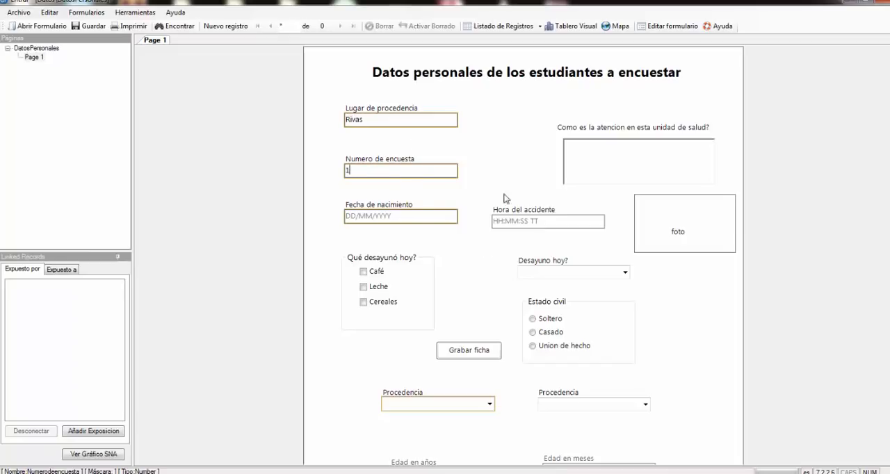
# - Answer "Como es la atencion en esta unidad de salud?" with "Es muy" followed by a row of dots, and leave the photo empty
pyautogui.click(596, 158)
pyautogui.moveTo(648, 208)
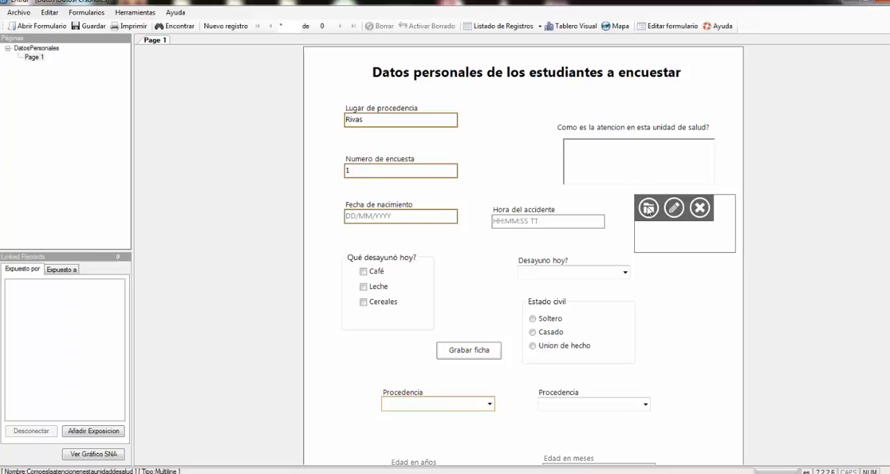
pyautogui.write('Es')
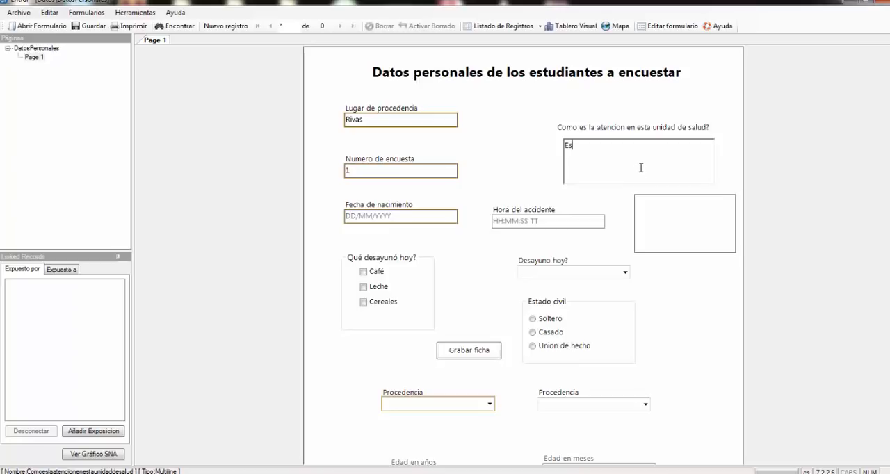
pyautogui.write('muy ....................')
pyautogui.click(694, 241)
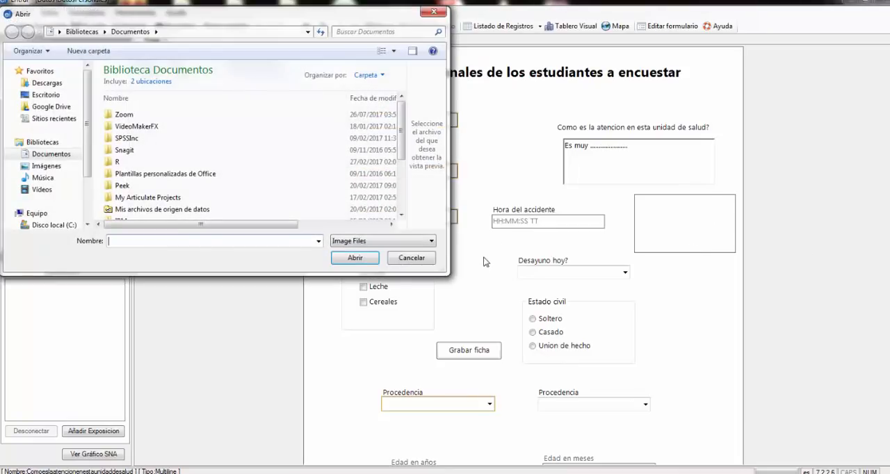
pyautogui.click(432, 258)
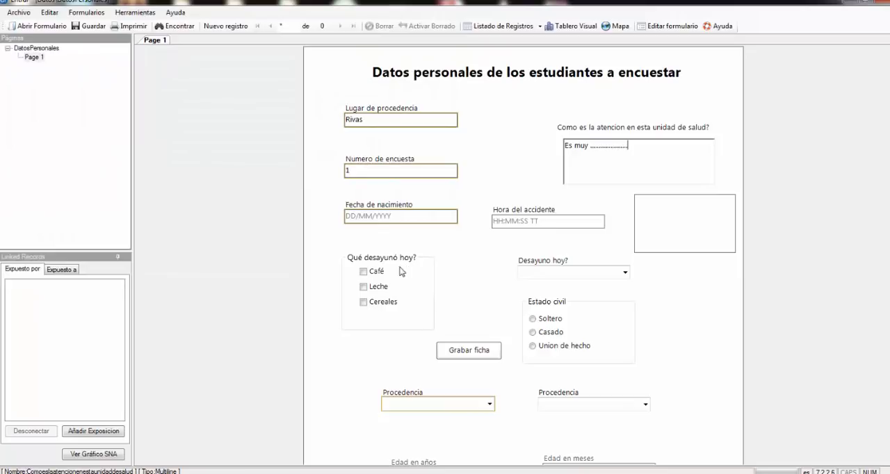
# - Tick Café, Leche and Cereales under "Qué desayunó hoy?", and set "Desayuno hoy?" to No
pyautogui.click(365, 272)
pyautogui.click(362, 287)
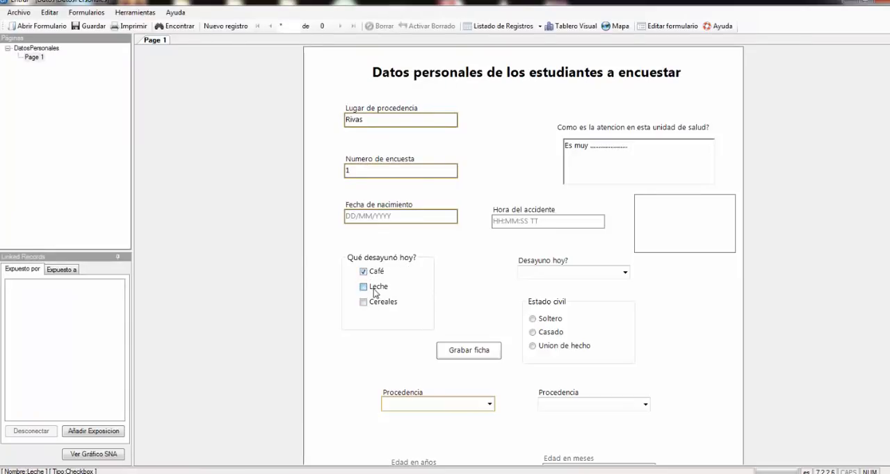
pyautogui.click(365, 303)
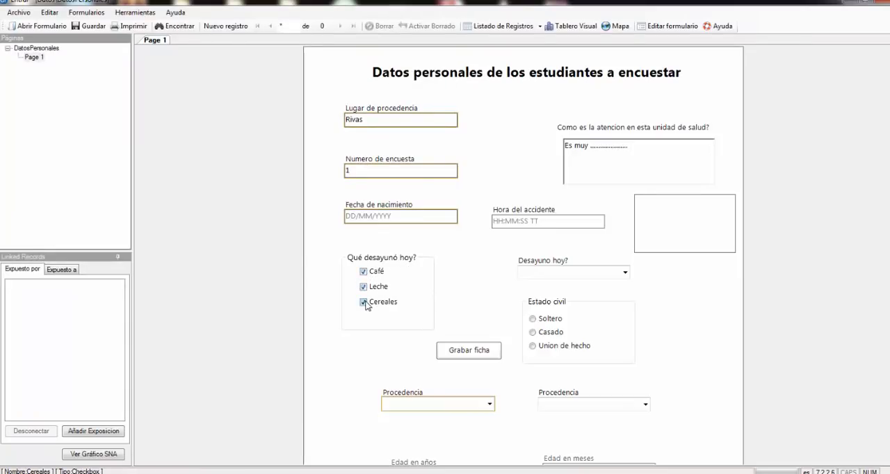
pyautogui.click(625, 272)
pyautogui.click(576, 285)
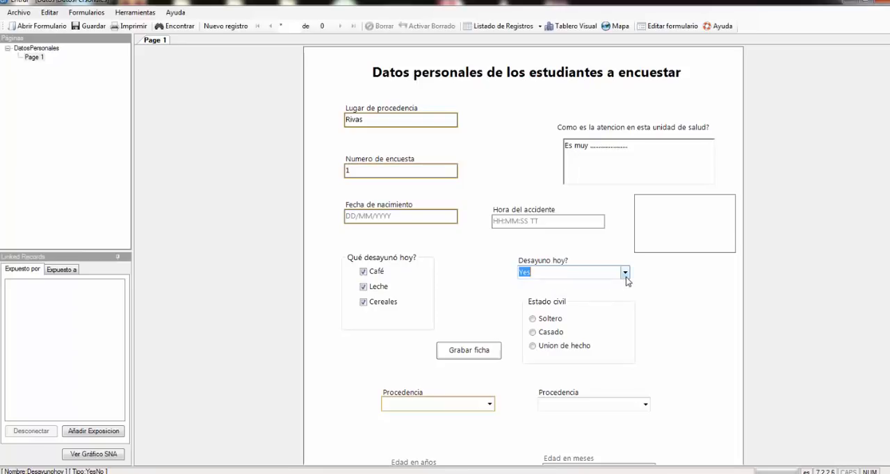
pyautogui.click(625, 272)
pyautogui.click(556, 295)
# - Try the Estado civil options and leave Soltero selected
pyautogui.click(542, 333)
pyautogui.click(550, 320)
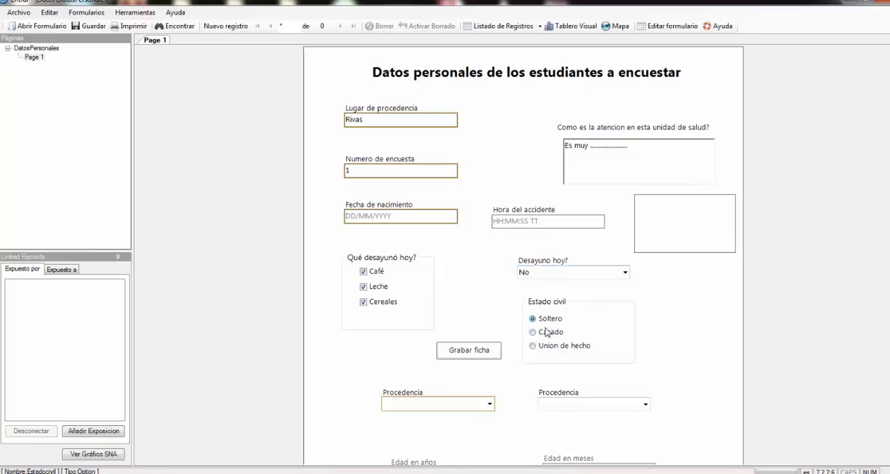
pyautogui.click(543, 347)
pyautogui.click(548, 331)
pyautogui.click(550, 319)
# - Set the first Procedencia list to Managua and the second to "2- Managua", and check whether Edad en años accepts entry
pyautogui.scroll(-1, 743, 358)
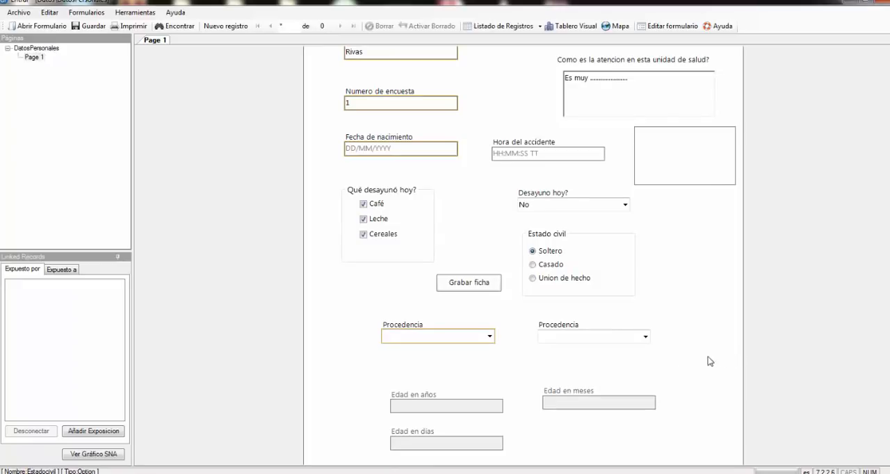
pyautogui.click(490, 337)
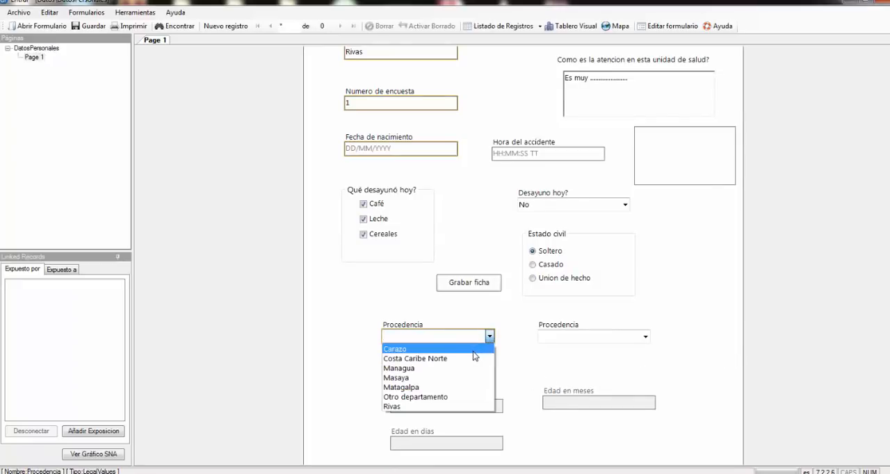
pyautogui.click(457, 375)
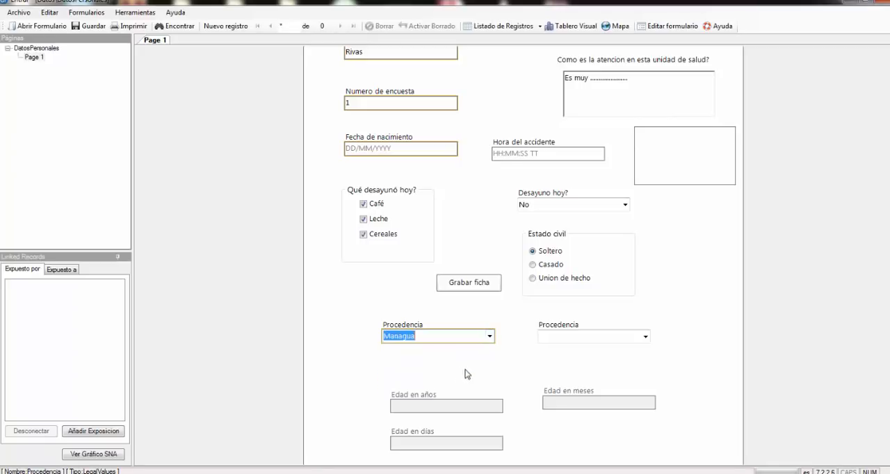
pyautogui.click(645, 337)
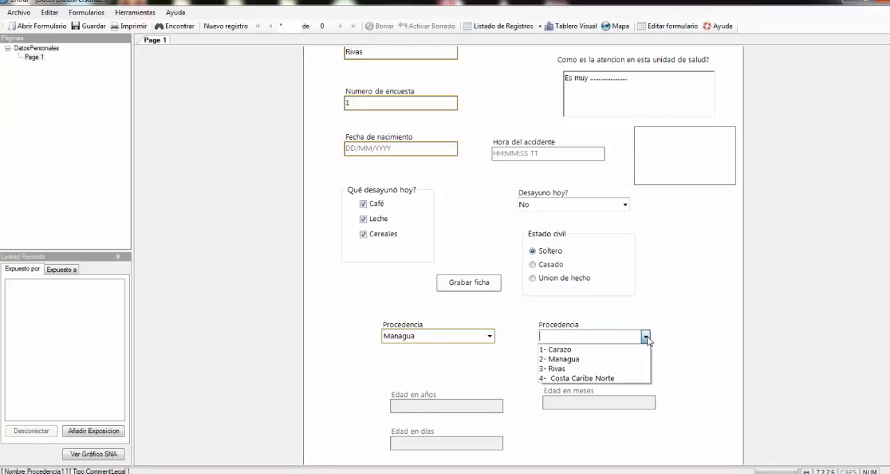
pyautogui.click(557, 359)
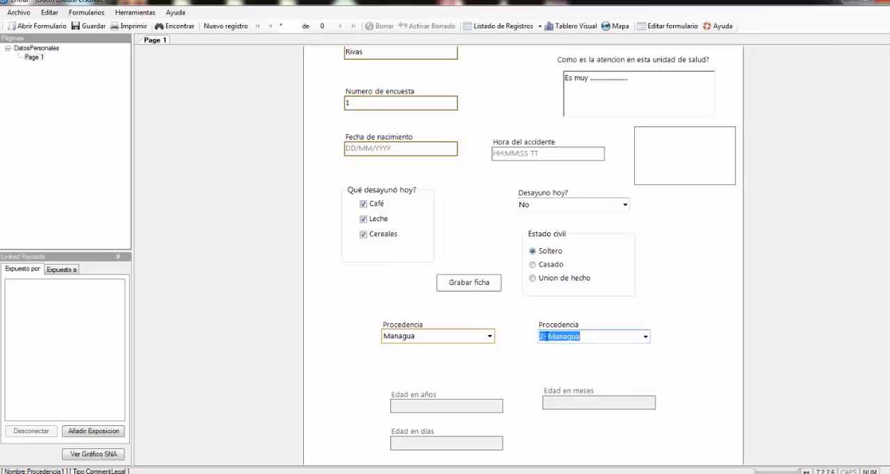
pyautogui.click(443, 408)
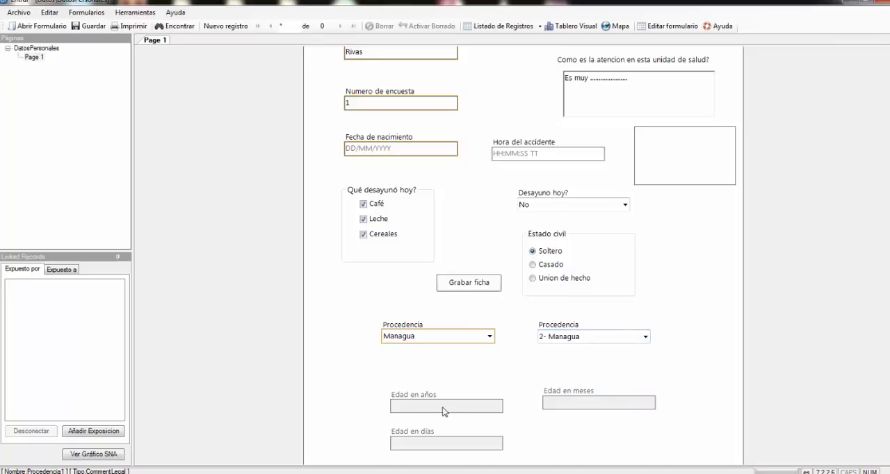
pyautogui.scroll(2, 432, 408)
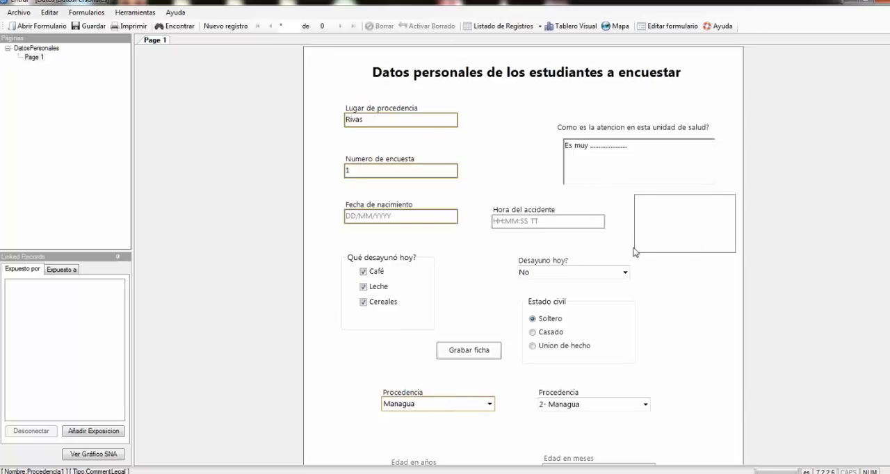
# - Enter the student's date of birth in the Fecha de nacimiento field
pyautogui.scroll(-4, 524, 327)
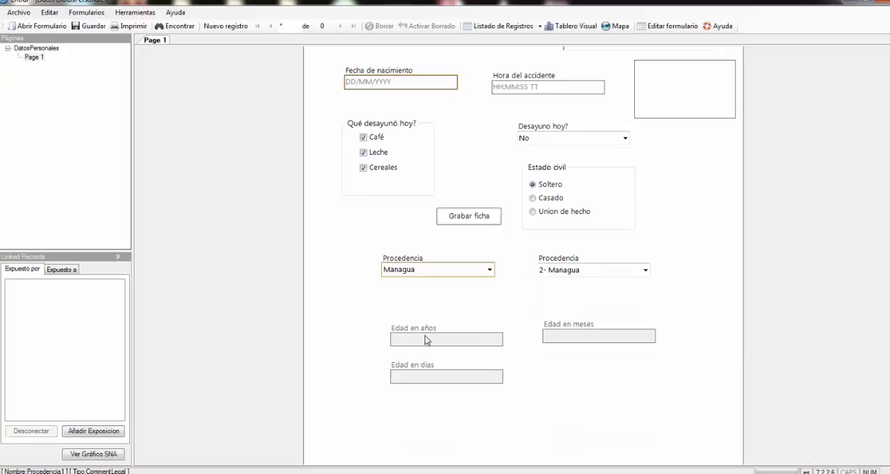
pyautogui.click(353, 89)
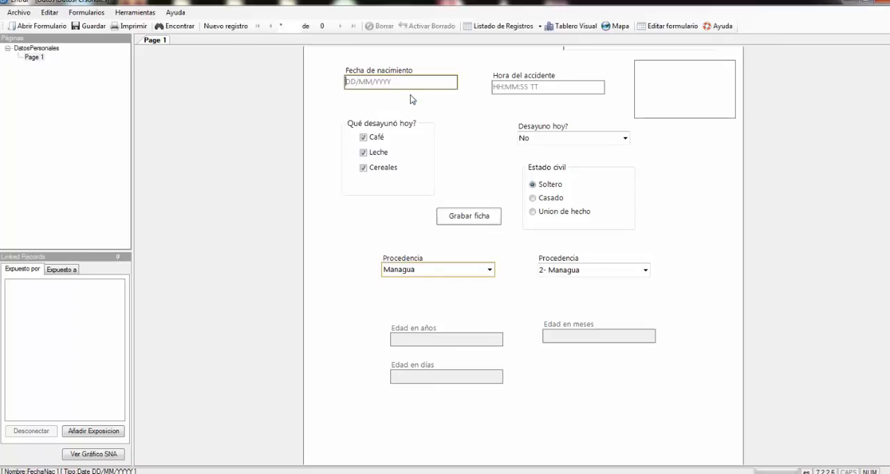
pyautogui.write('14/09/72')
pyautogui.click(527, 86)
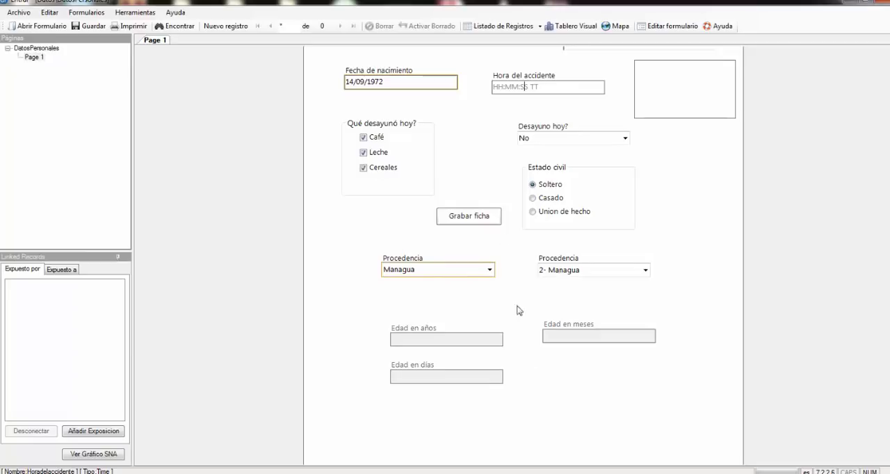
# - Try the form's Grabar ficha command button, and start a new record
pyautogui.click(470, 223)
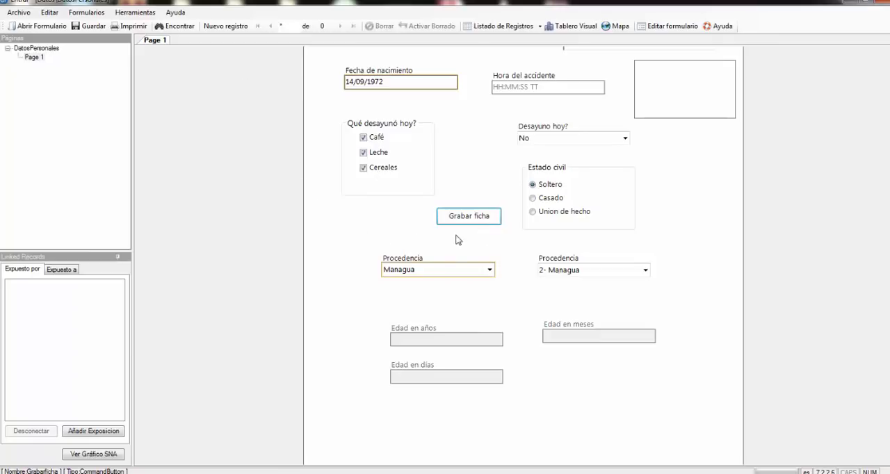
pyautogui.click(237, 25)
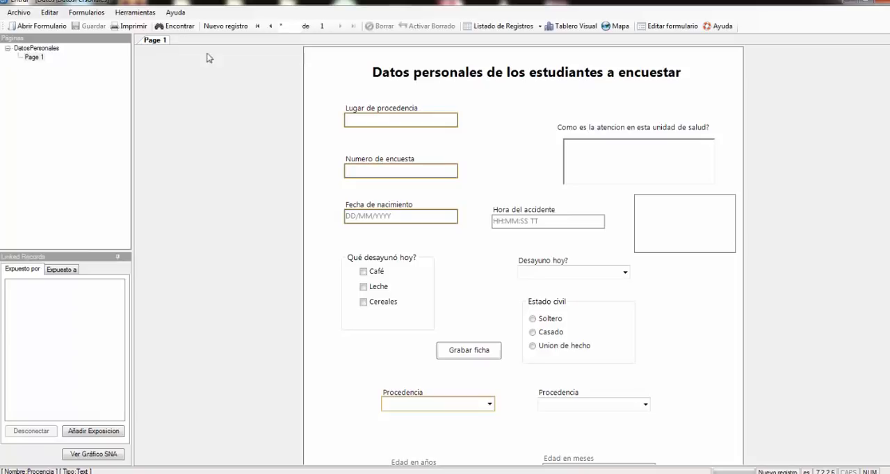
# - Return the form to the form designer for editing, saving the changes to the current record
pyautogui.click(133, 12)
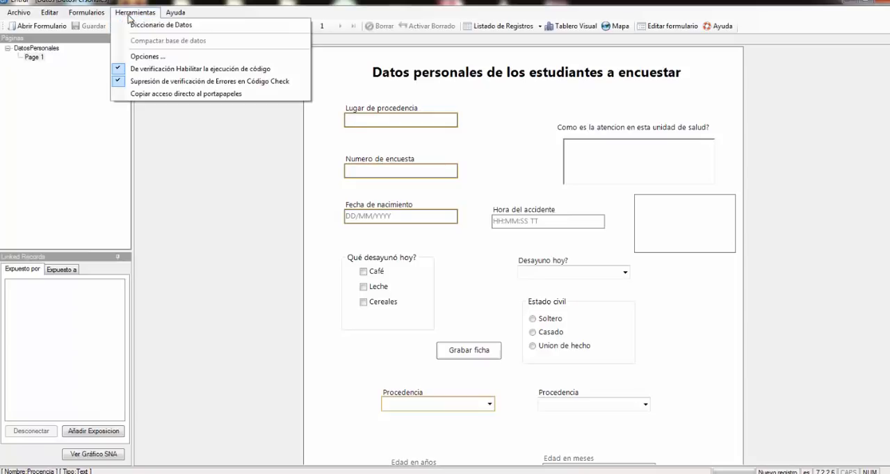
pyautogui.moveTo(91, 18)
pyautogui.moveTo(56, 18)
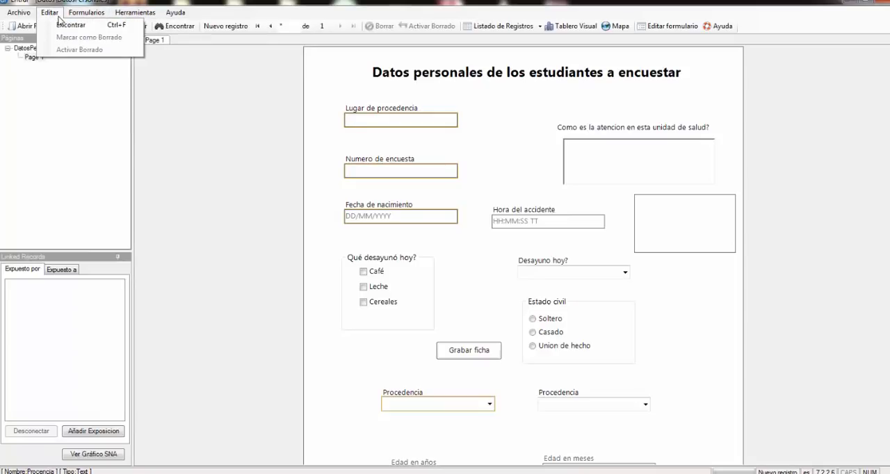
pyautogui.click(679, 28)
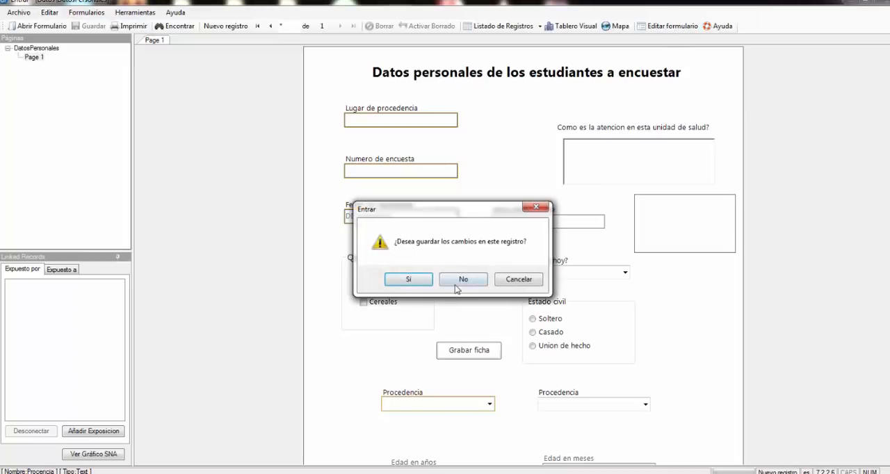
pyautogui.click(409, 280)
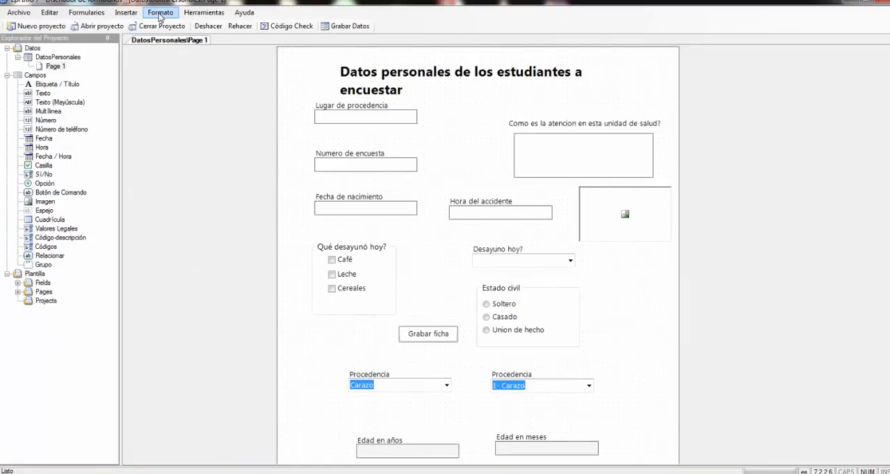
# - Delete the data table of the DatosPersonales form and confirm its removal
pyautogui.click(160, 13)
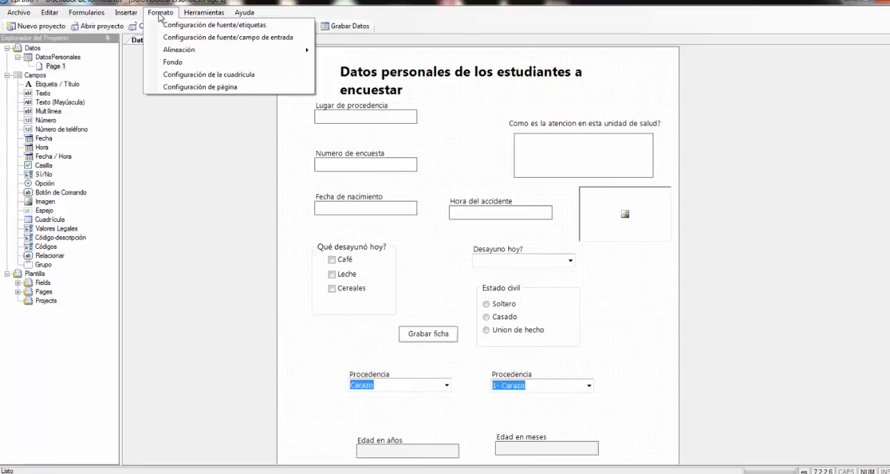
pyautogui.moveTo(189, 14)
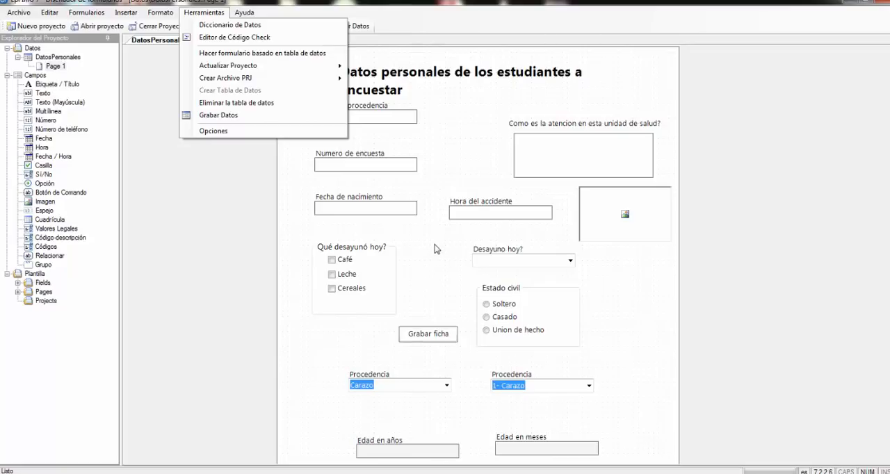
pyautogui.click(271, 103)
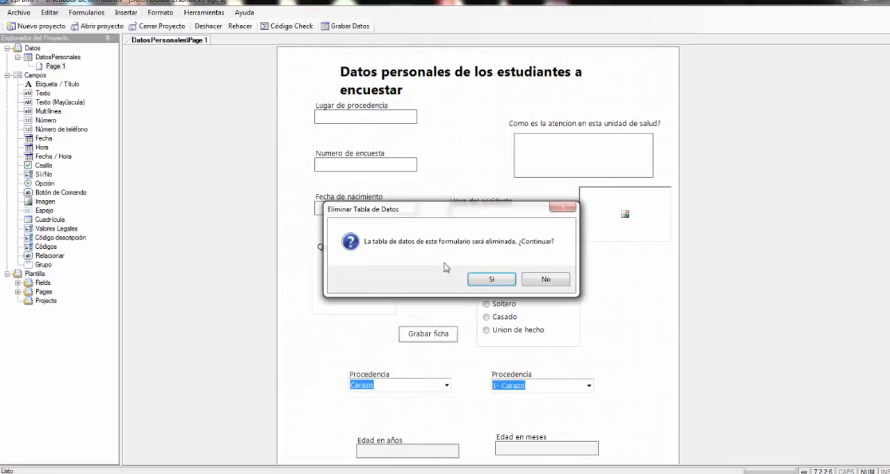
pyautogui.click(495, 280)
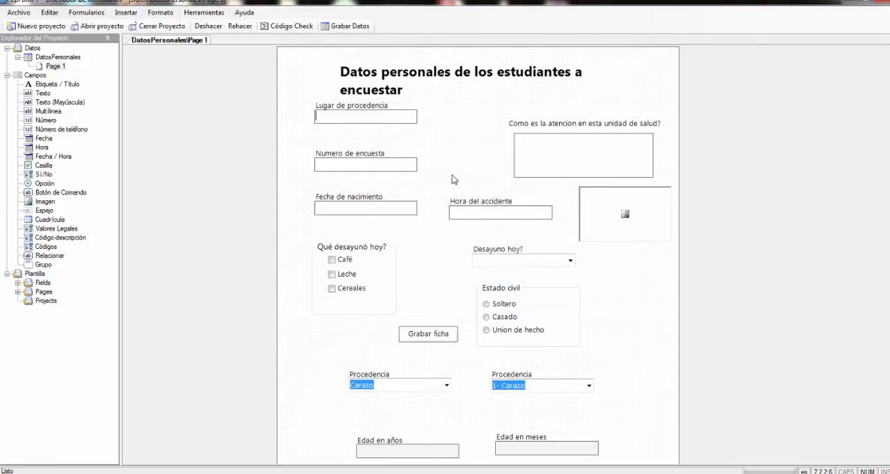
# - Create a new DatosPersonales data table starting from ID 101 for data entry, and dismiss the default location prompt
pyautogui.click(347, 29)
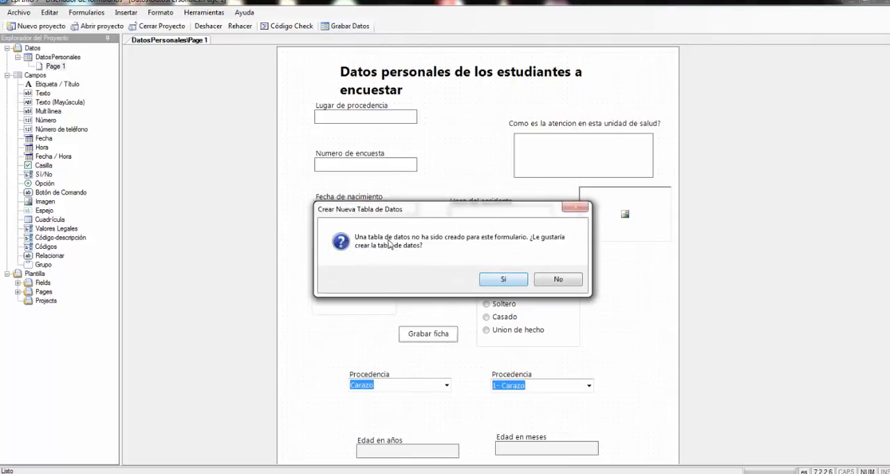
pyautogui.click(504, 280)
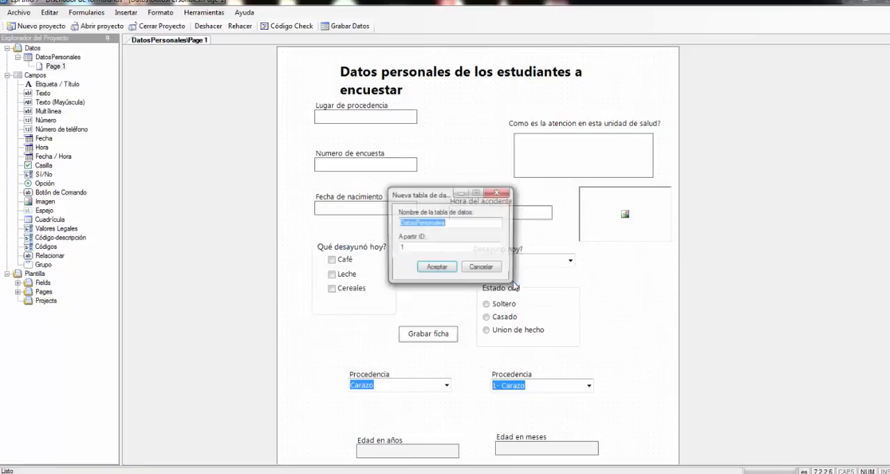
pyautogui.click(408, 247)
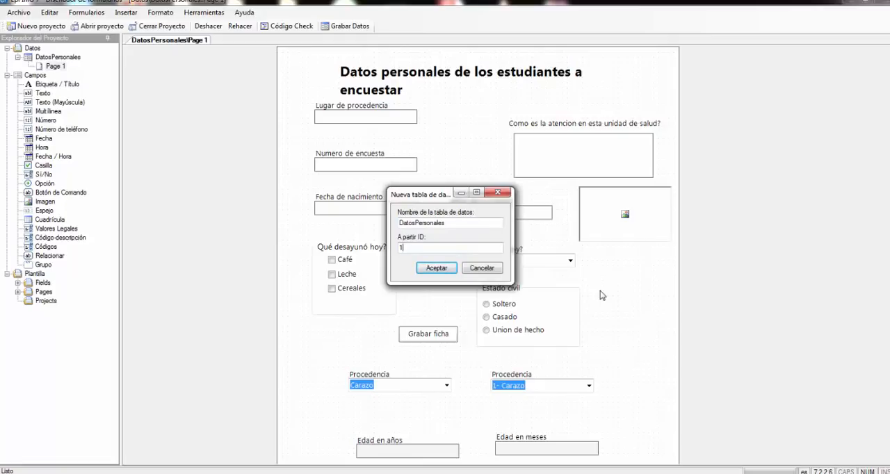
pyautogui.write('01')
pyautogui.click(438, 269)
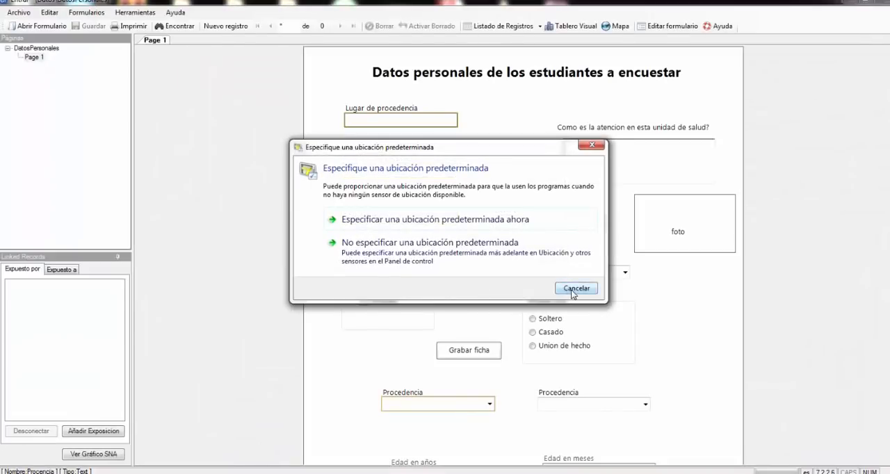
pyautogui.click(575, 289)
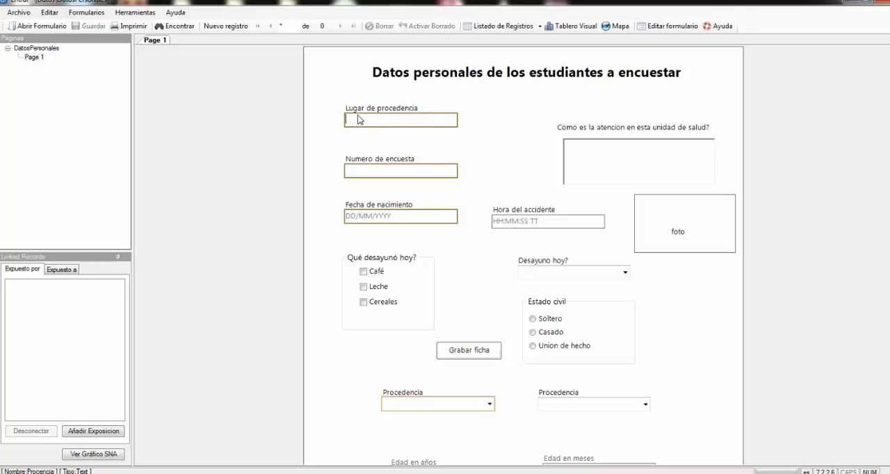
# - Return to the form designer and delete the data table numbered from 101
pyautogui.click(669, 26)
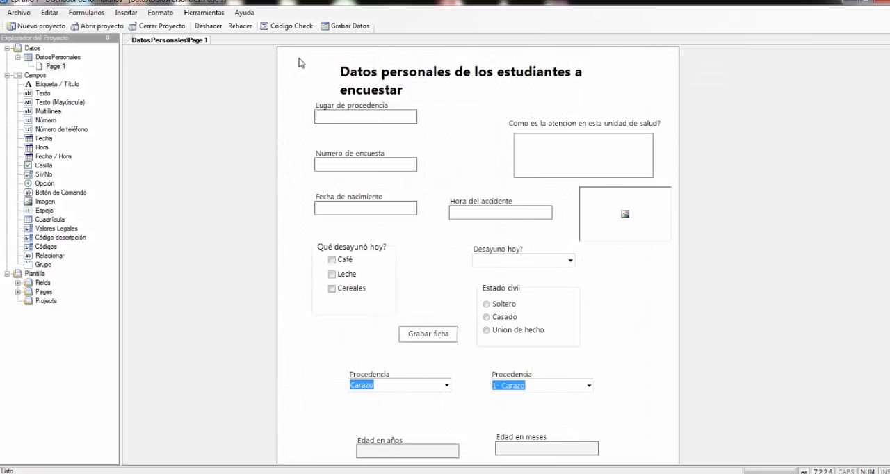
pyautogui.click(204, 13)
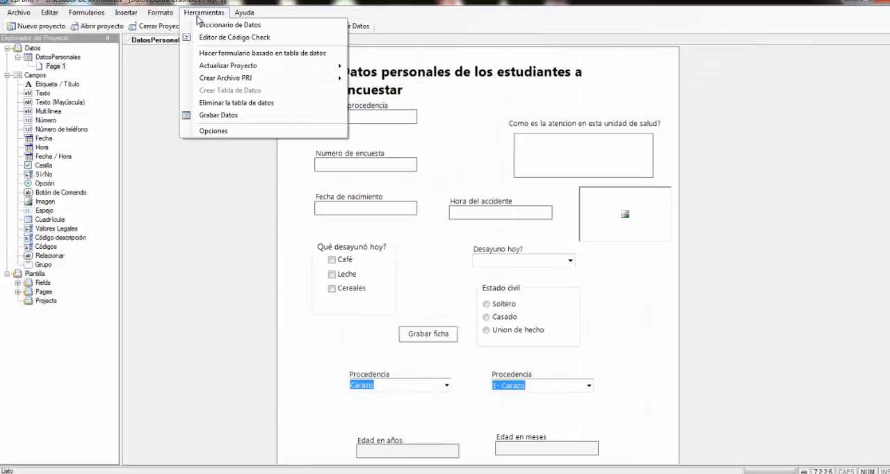
pyautogui.click(260, 103)
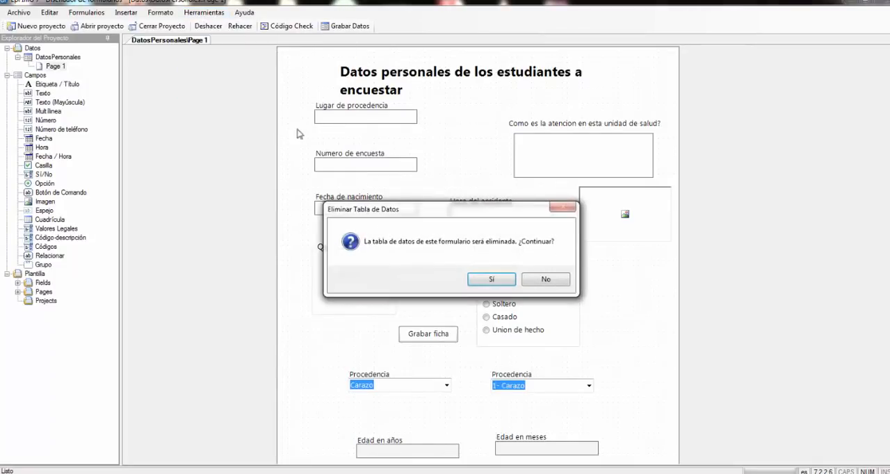
pyautogui.click(492, 280)
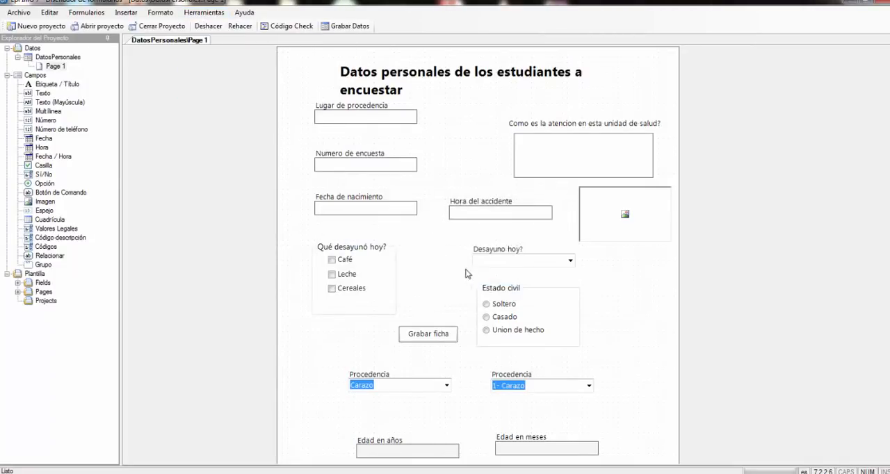
# - Create the DatosPersonales data table again with starting ID 201, and cancel the default location prompt
pyautogui.click(349, 29)
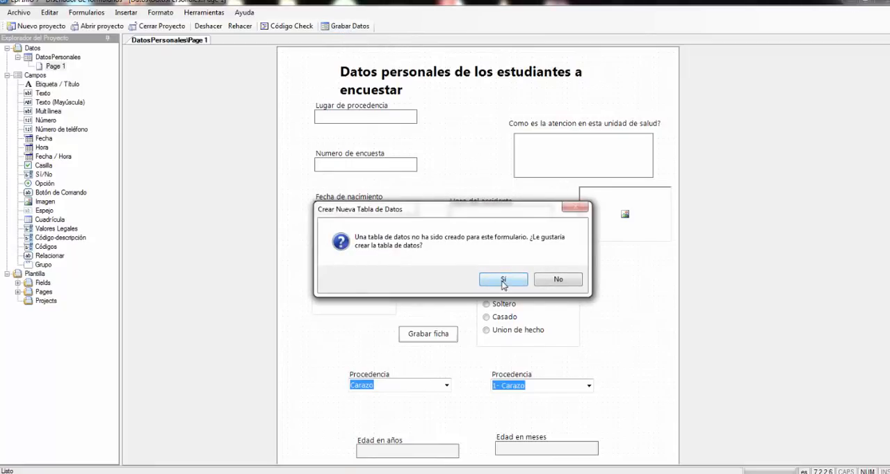
pyautogui.click(504, 282)
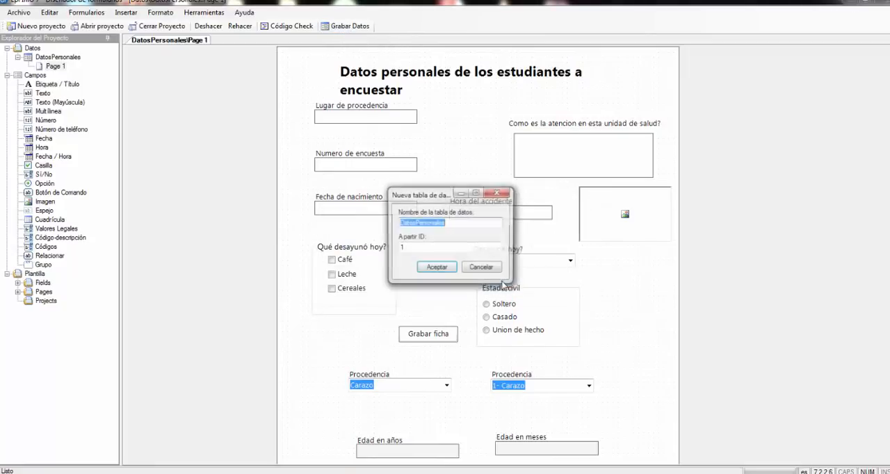
pyautogui.click(410, 247)
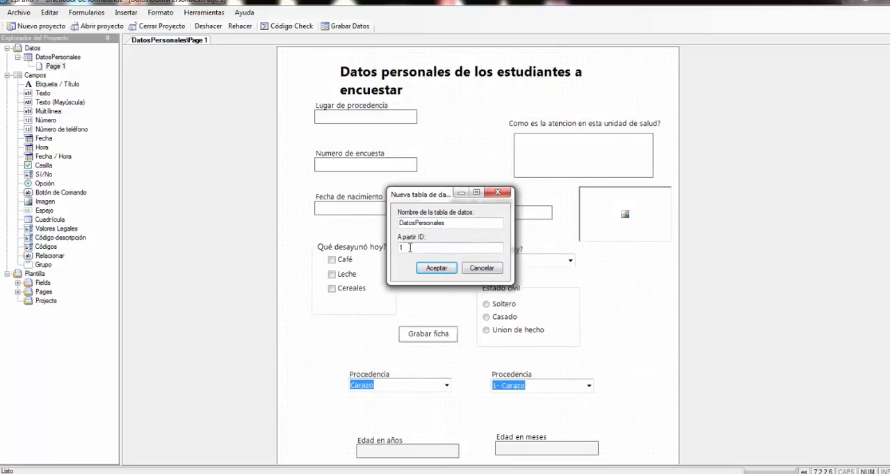
pyautogui.press('BackSpace')
pyautogui.write('201')
pyautogui.click(424, 268)
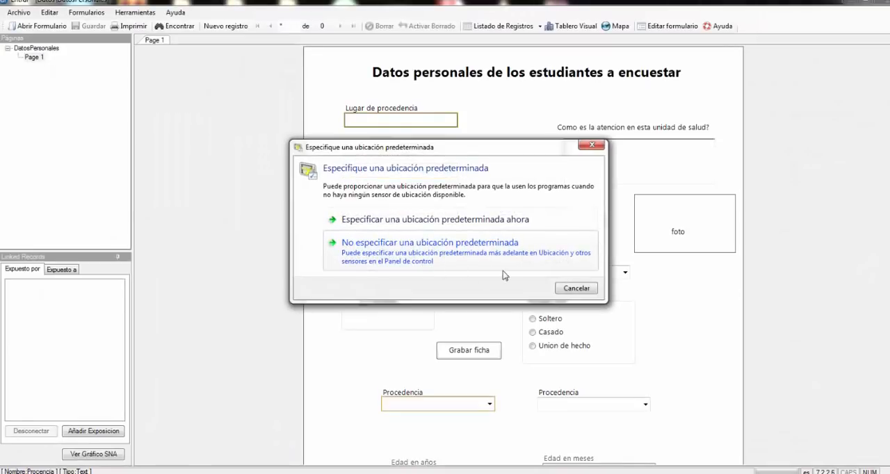
pyautogui.click(576, 289)
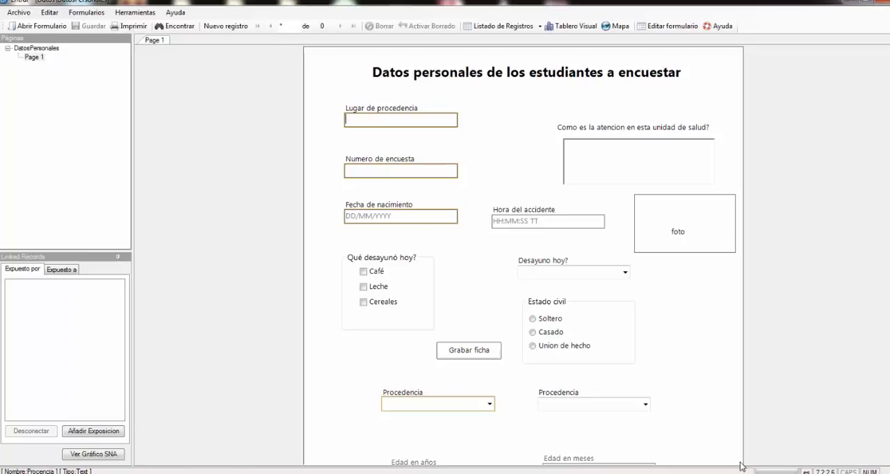
# - Go back to the form designer and delete the data table numbered from 201
pyautogui.click(666, 28)
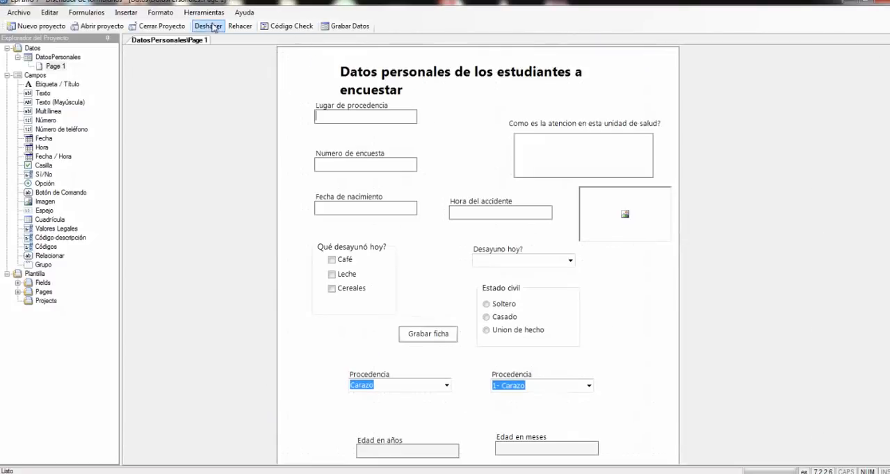
pyautogui.click(204, 13)
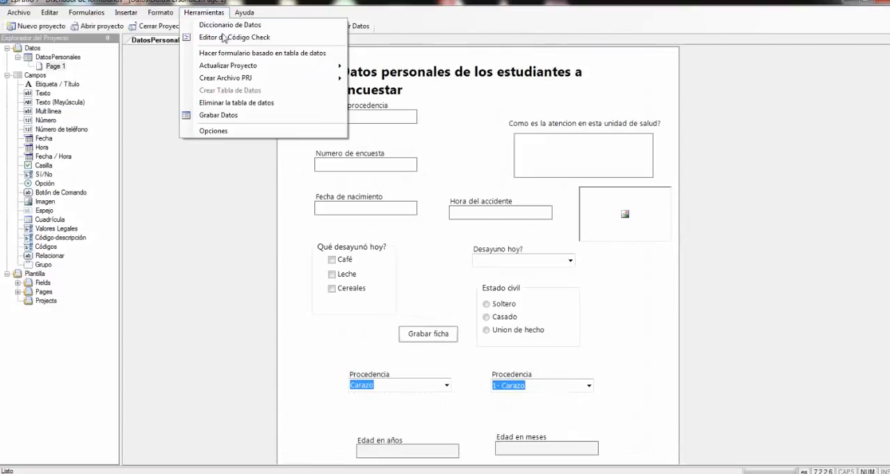
pyautogui.click(238, 103)
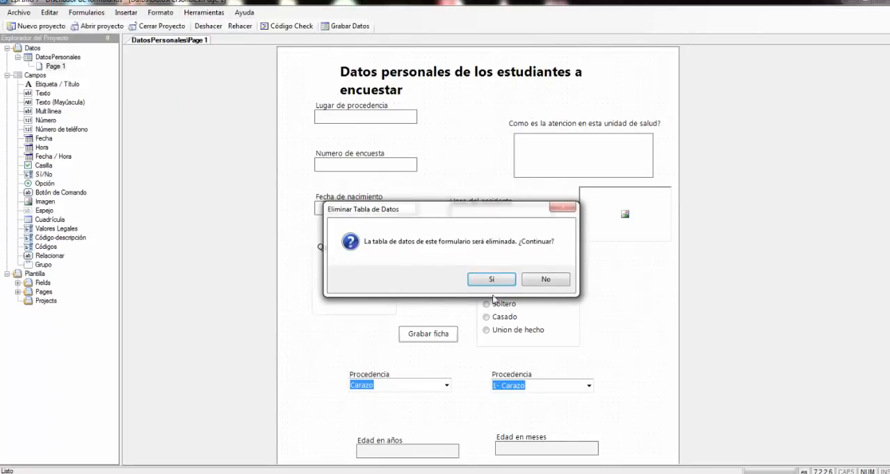
pyautogui.click(515, 281)
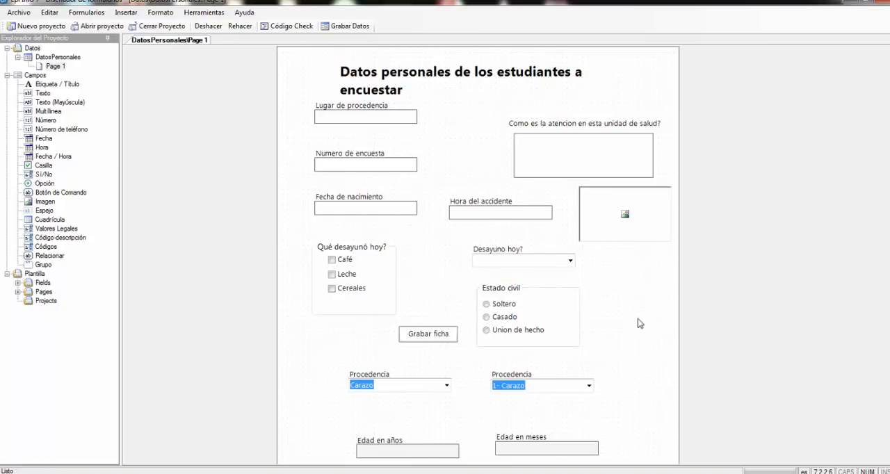
# - Create the DatosPersonales data table with starting ID 401, and cancel the default location prompt
pyautogui.click(350, 29)
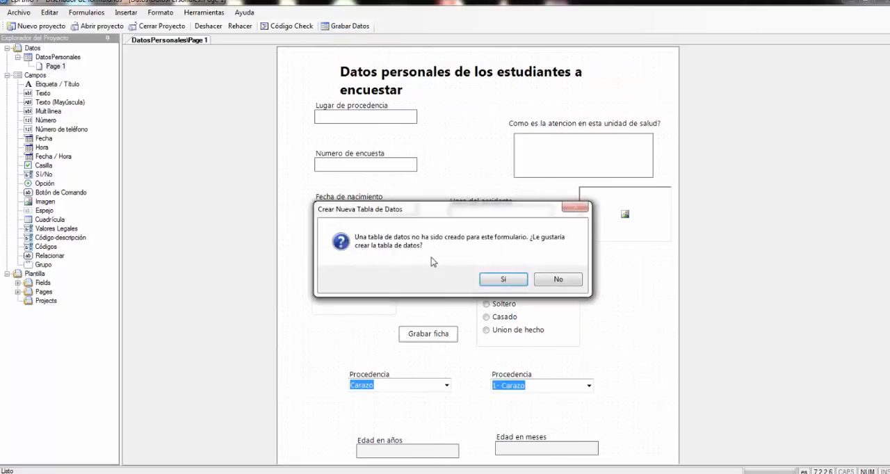
pyautogui.click(510, 284)
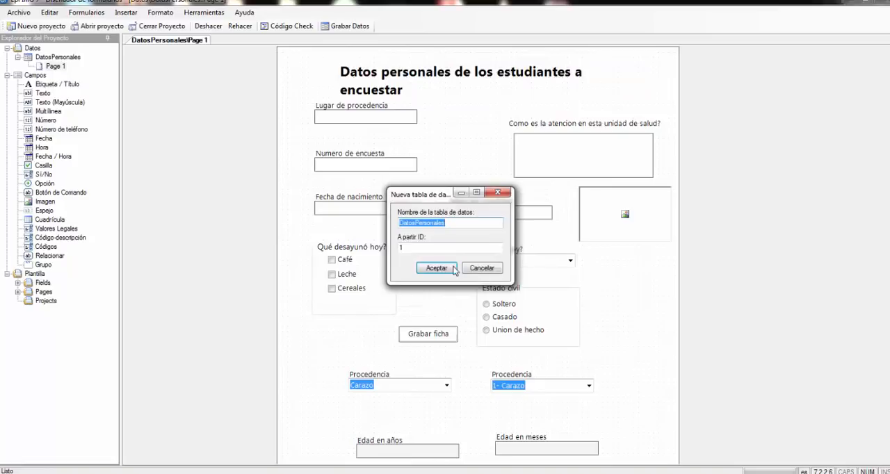
pyautogui.doubleClick(410, 248)
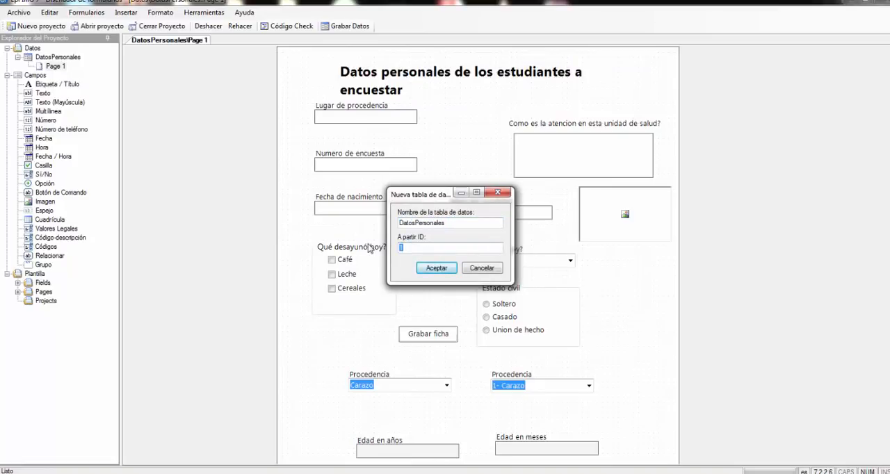
pyautogui.write('401')
pyautogui.click(431, 269)
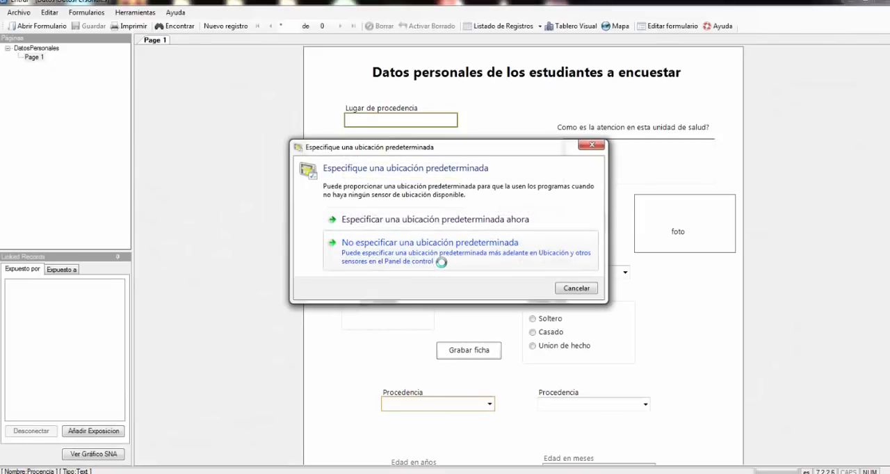
pyautogui.click(595, 289)
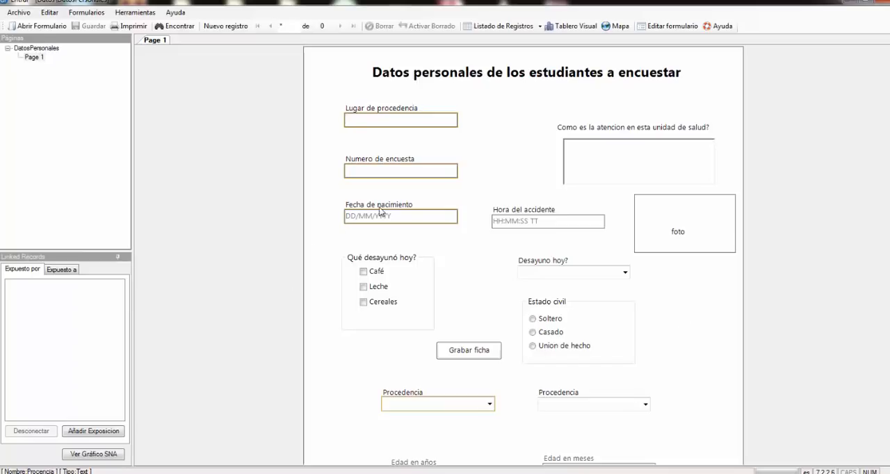
# - Enter 101 in the Numero de encuesta field of the new record
pyautogui.click(359, 169)
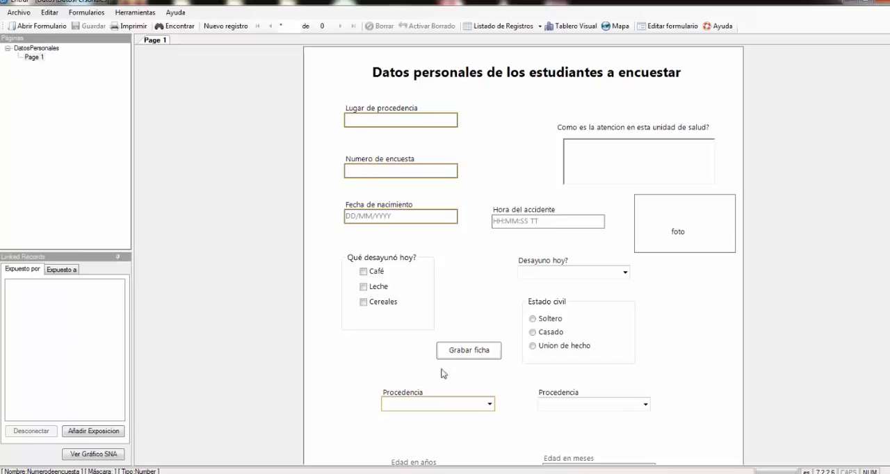
pyautogui.write('101')
pyautogui.moveTo(358, 171); pyautogui.dragTo(341, 174)
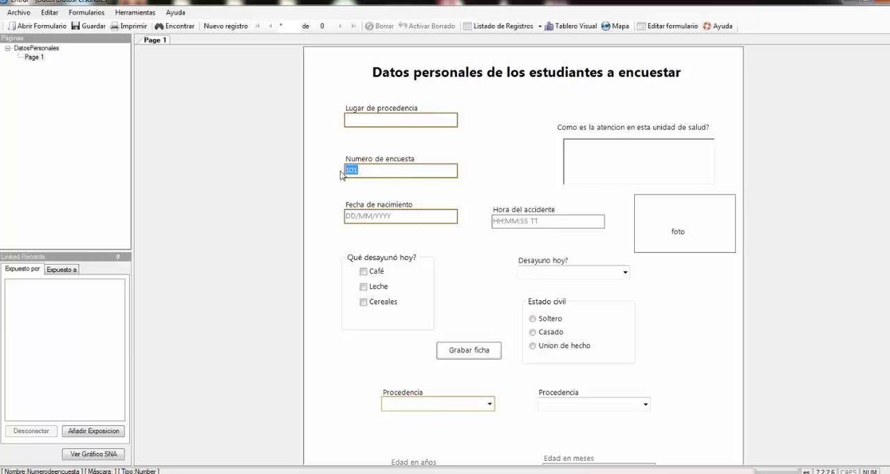
pyautogui.click(367, 173)
pyautogui.doubleClick(366, 172)
pyautogui.click(372, 172)
pyautogui.moveTo(371, 171); pyautogui.dragTo(344, 172)
pyautogui.click(367, 173)
pyautogui.moveTo(362, 171); pyautogui.dragTo(344, 172)
pyautogui.click(361, 170)
# - Check the variable table of the Guia 1-1 document in Word, and return to the Epi Info entry form
pyautogui.click(524, 473)
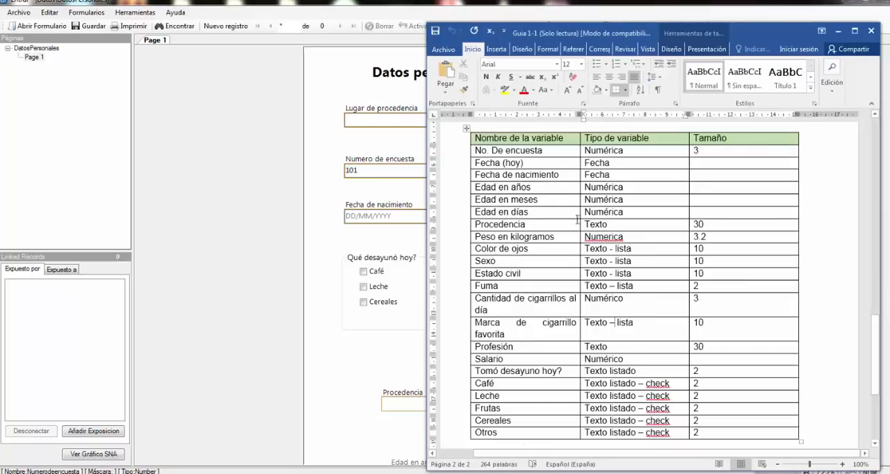
pyautogui.click(360, 123)
pyautogui.click(546, 278)
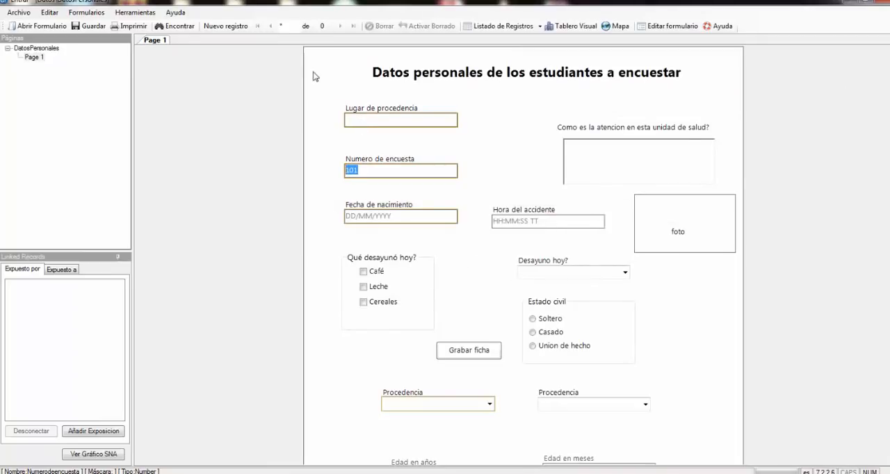
# - Request editing of the form in the designer and answer the prompt about saving the current record
pyautogui.click(681, 28)
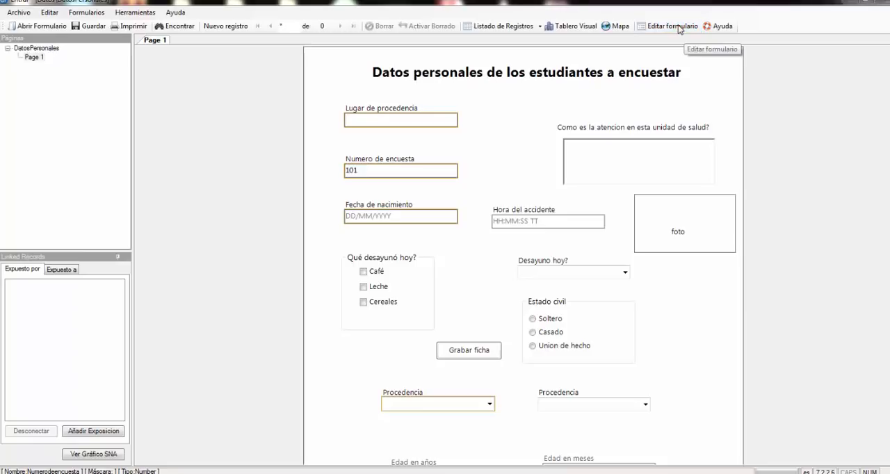
pyautogui.click(563, 282)
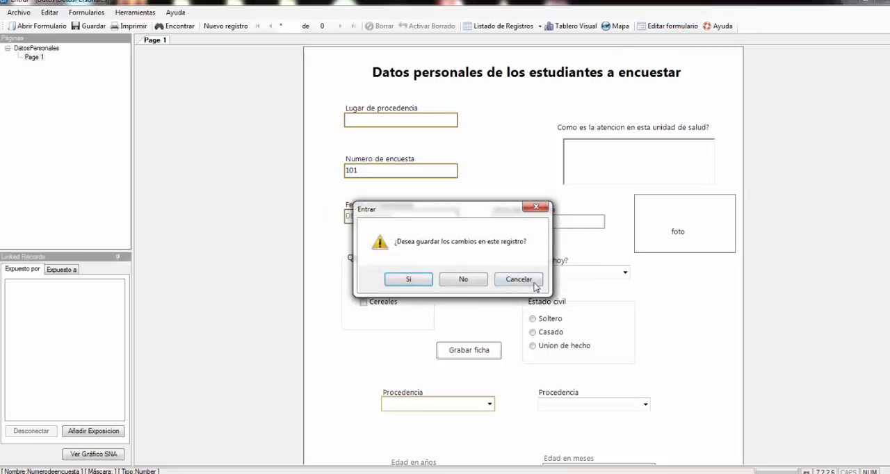